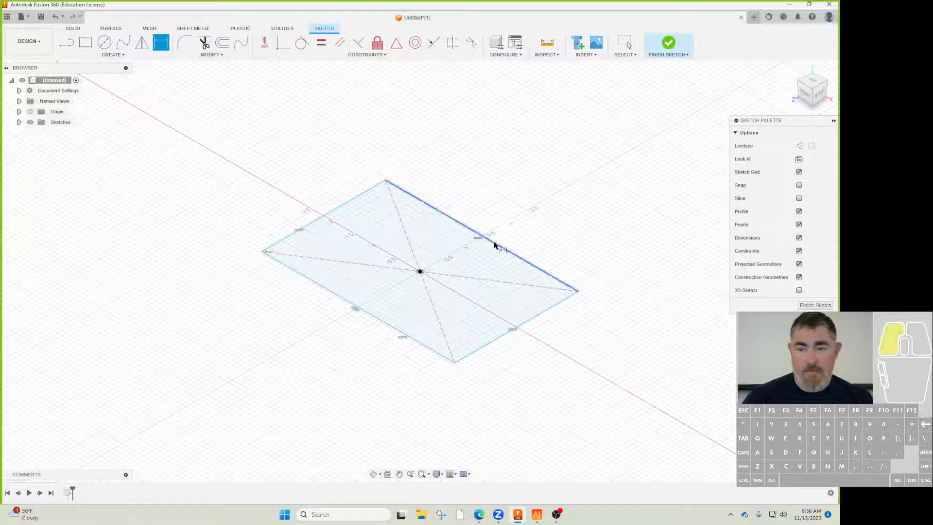
Step: Dimension the rectangle's long side to 4.00 in and its short side to 2.00 in, and finish the sketch
left_click(527, 235)
type("4")
key("Return")
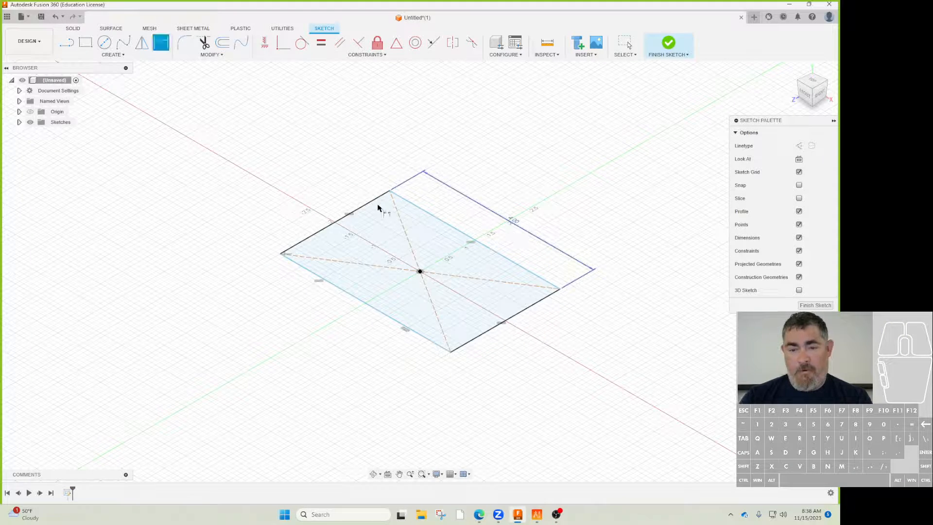
left_click(375, 201)
left_click(359, 203)
type("2.5666889355")
key("Return")
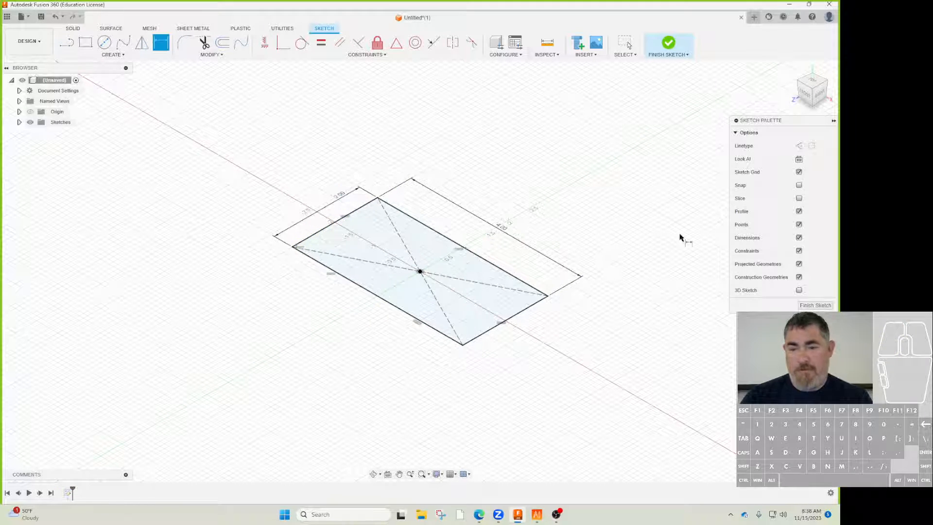
left_click(816, 306)
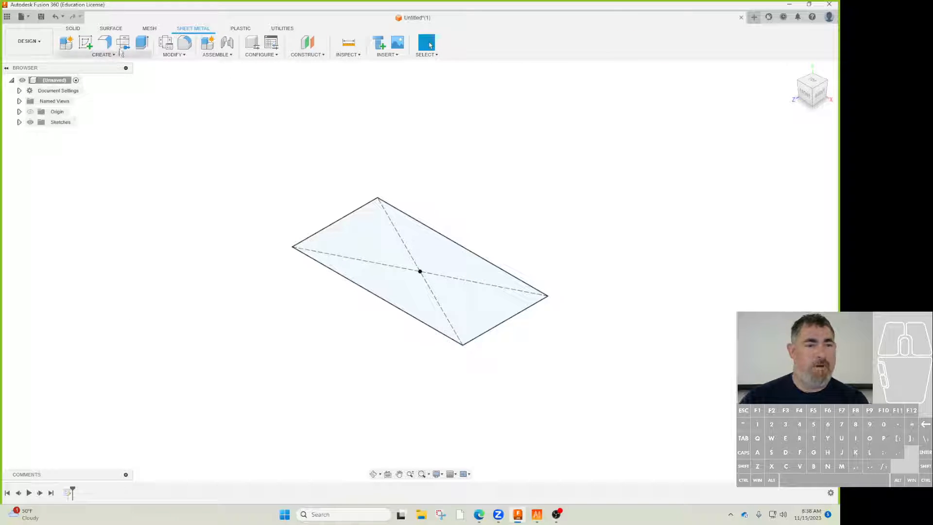
Step: Create a new internal sheet metal component using the 16 ga Steel (in) rule
left_click(209, 44)
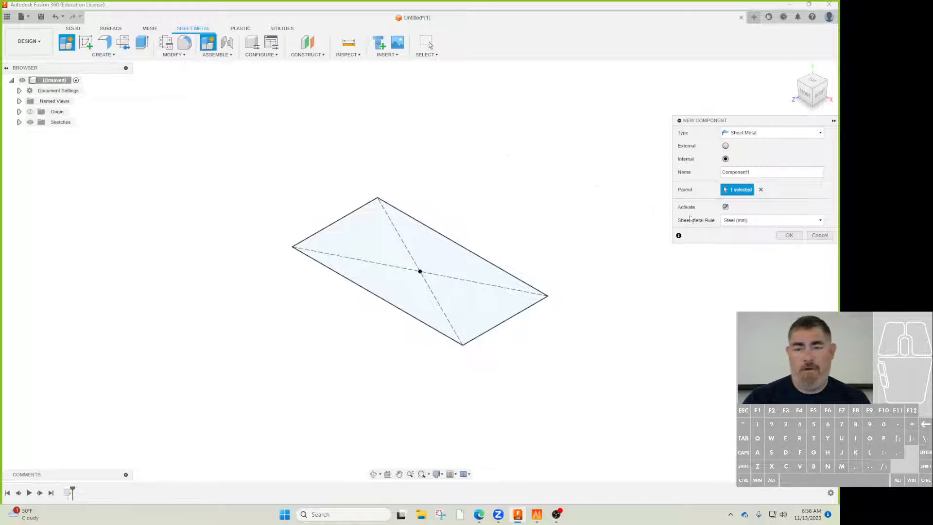
left_click(760, 220)
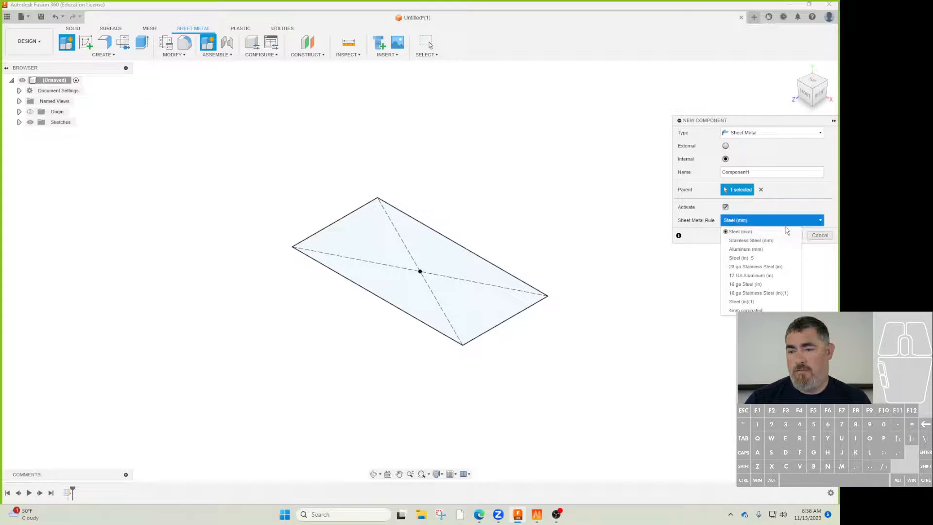
left_click(746, 284)
left_click(788, 235)
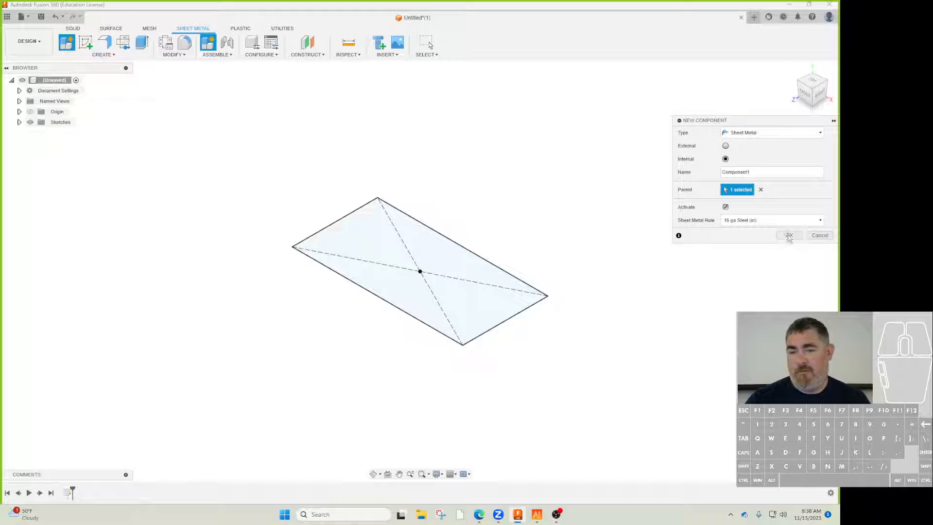
Step: Create a base flange from the rectangular sketch profile as a new body, oriented to Side 1
left_click(104, 43)
left_click(437, 287)
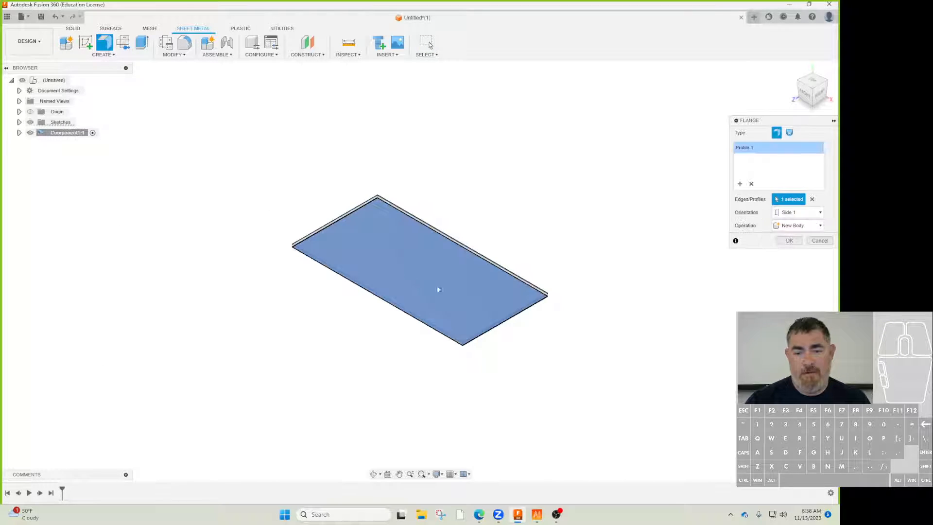
left_click(789, 240)
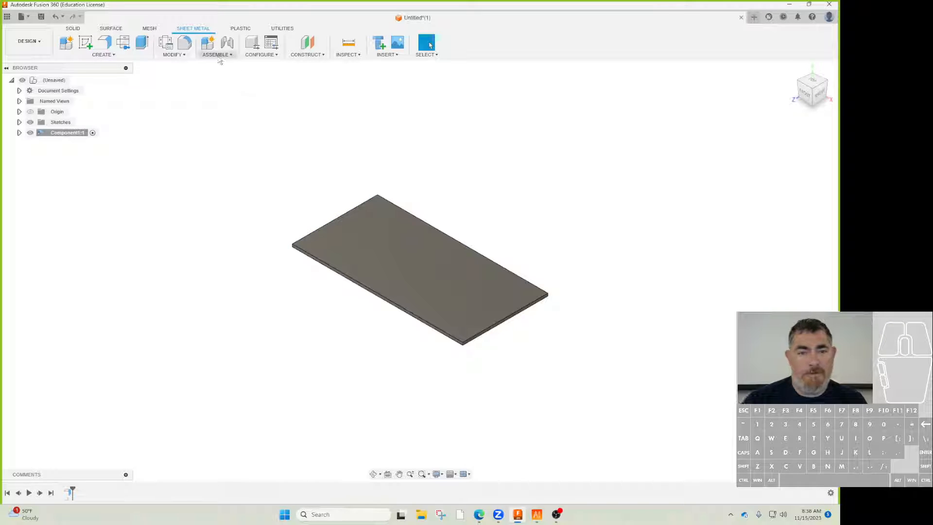
Step: Switch the component's sheet metal rule to 12 GA Aluminum (in)
left_click(19, 134)
left_click(102, 143)
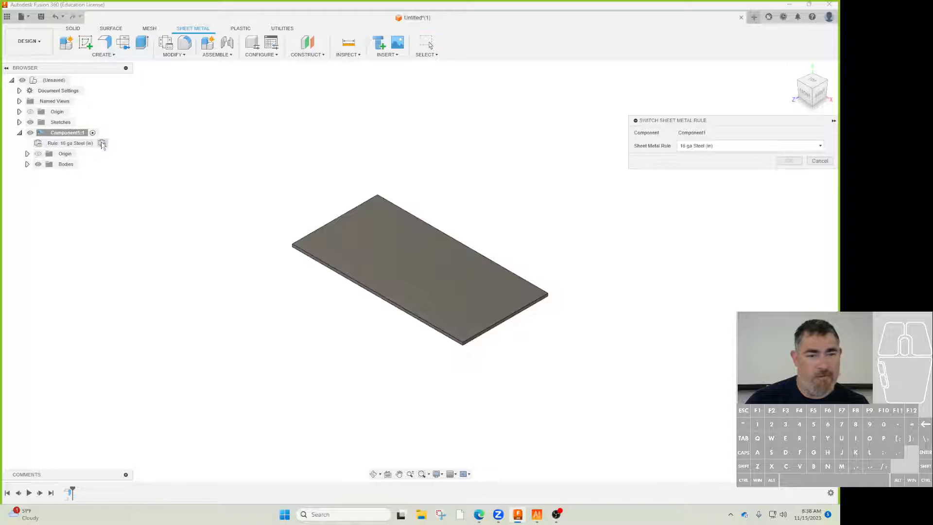
left_click(715, 146)
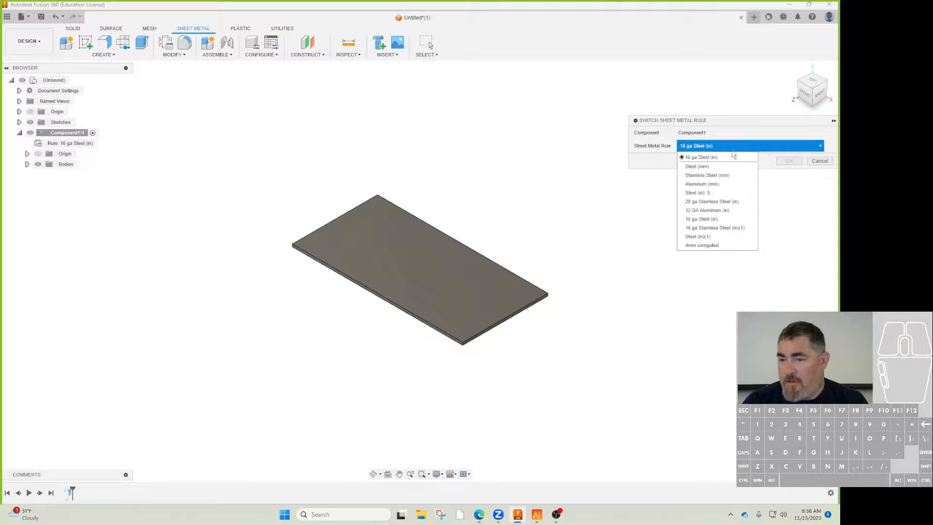
left_click(710, 212)
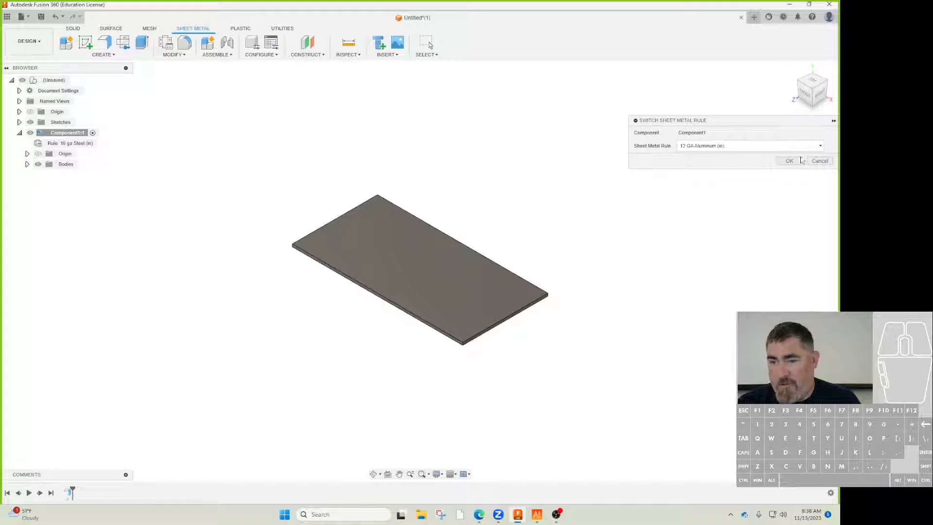
left_click(801, 161)
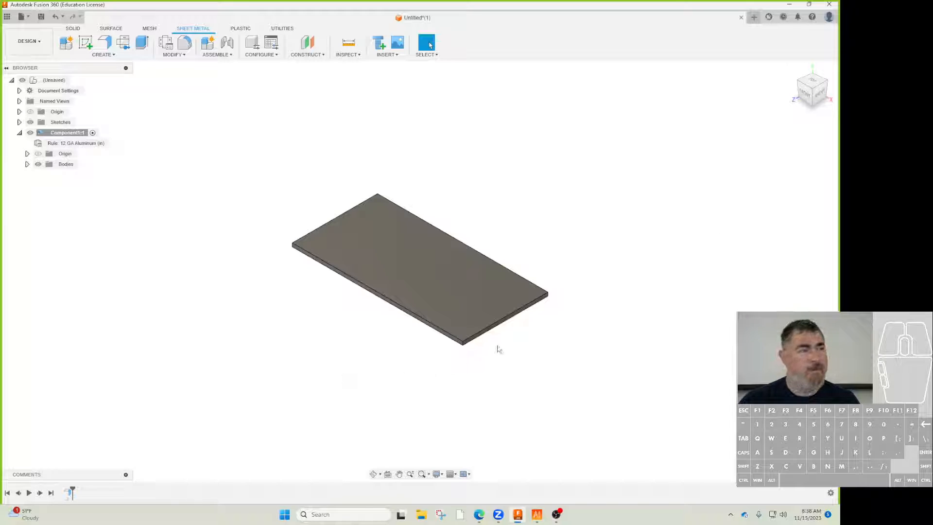
Step: Start a downward 90° edge flange about 0.90 in high on the lower edge of the plate's short end, seen from the front
middle_click_drag(499, 349, 538, 372, "shift")
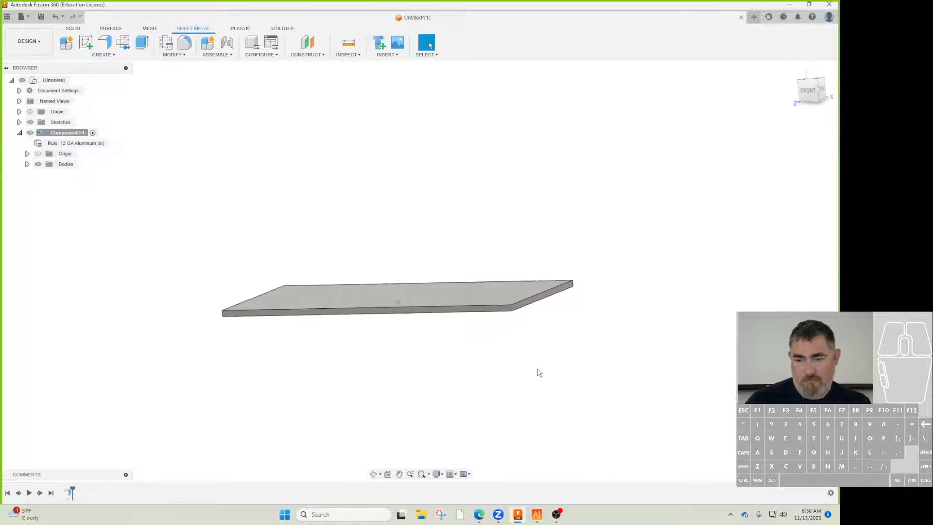
left_click(823, 103)
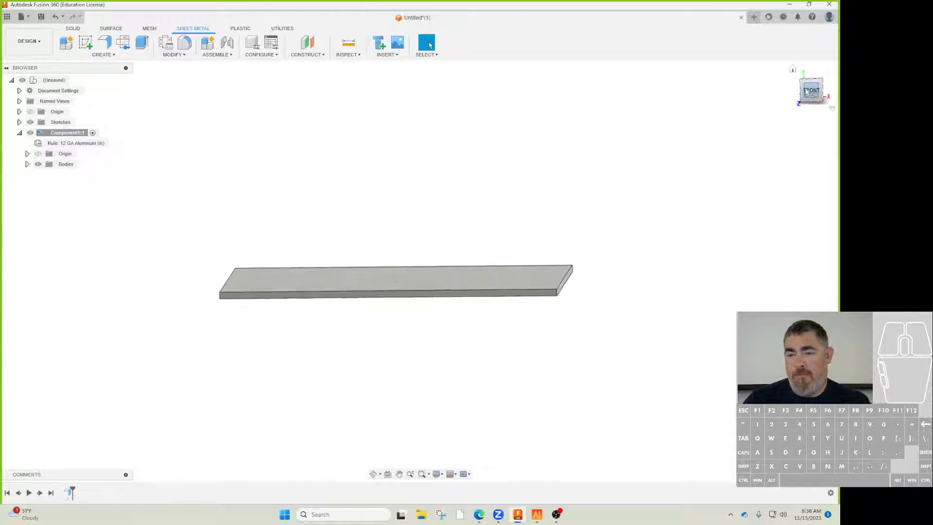
left_click(109, 43)
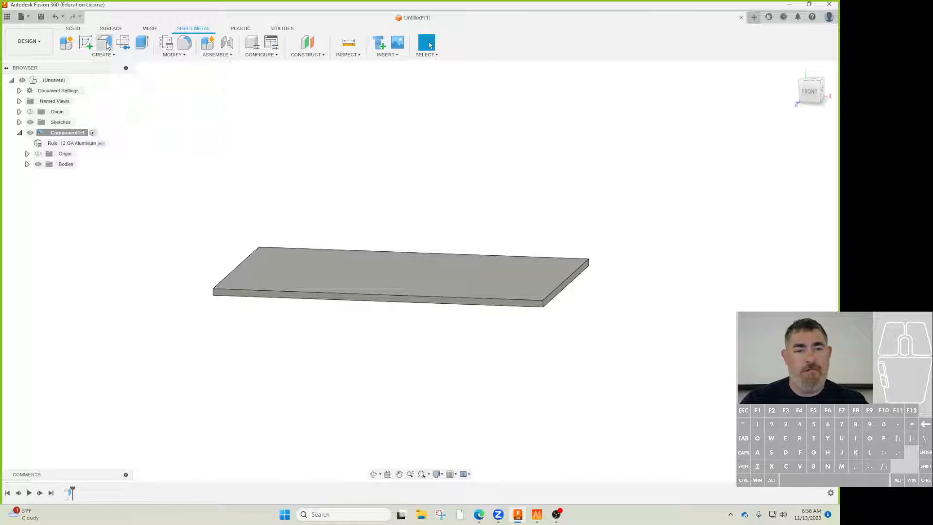
left_click(563, 292)
left_click_drag(567, 294, 569, 369)
left_click_drag(809, 97, 821, 91)
left_click(812, 91)
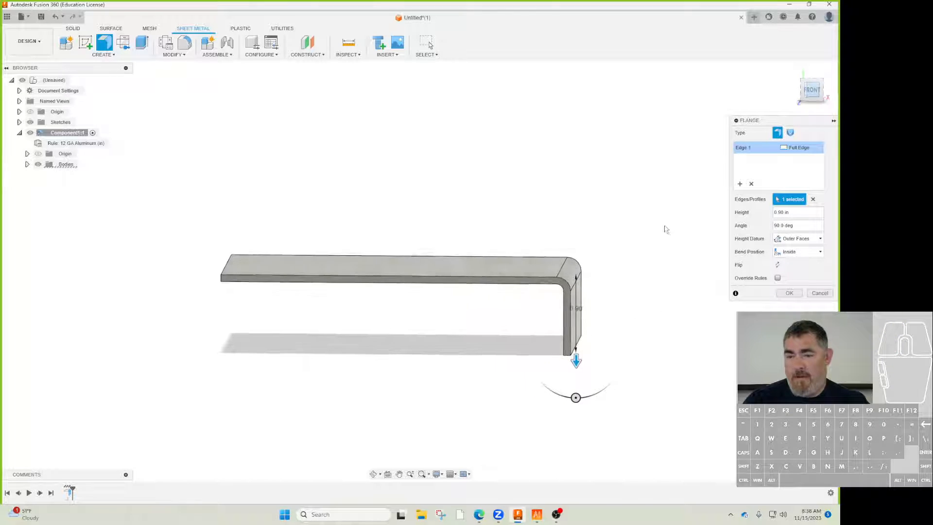
Step: Collapse the flange height to 0.00 in so only the flat plate end is shown in the front view
scroll(584, 290, "down", 1)
scroll(584, 290, "up", 3)
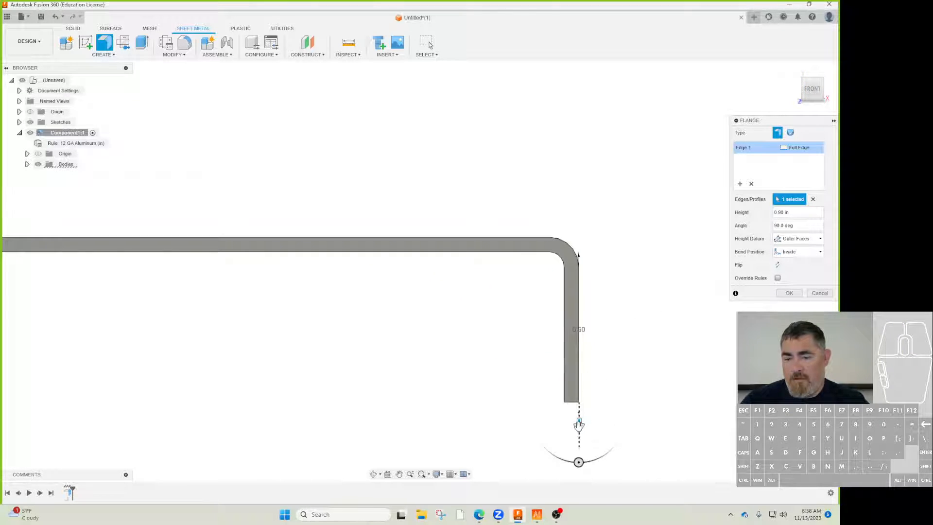
left_click_drag(578, 423, 580, 258)
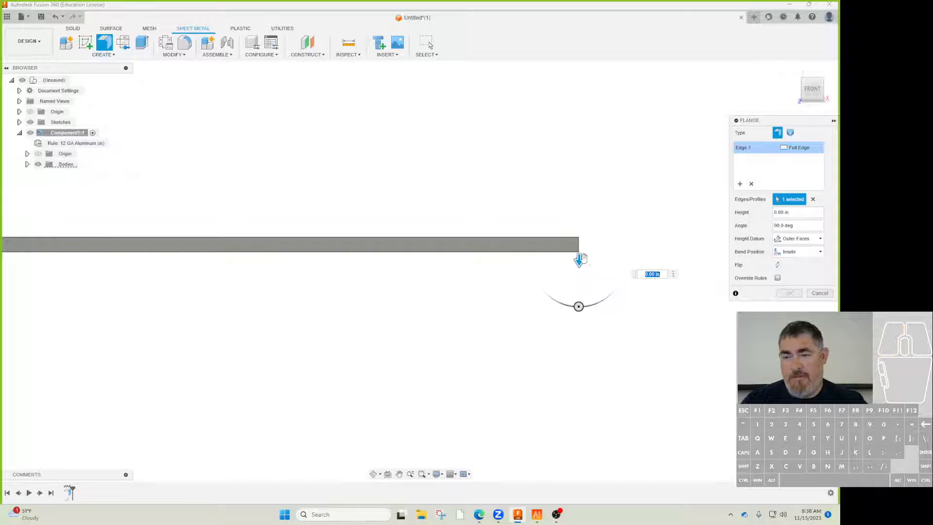
scroll(579, 256, "up", 1)
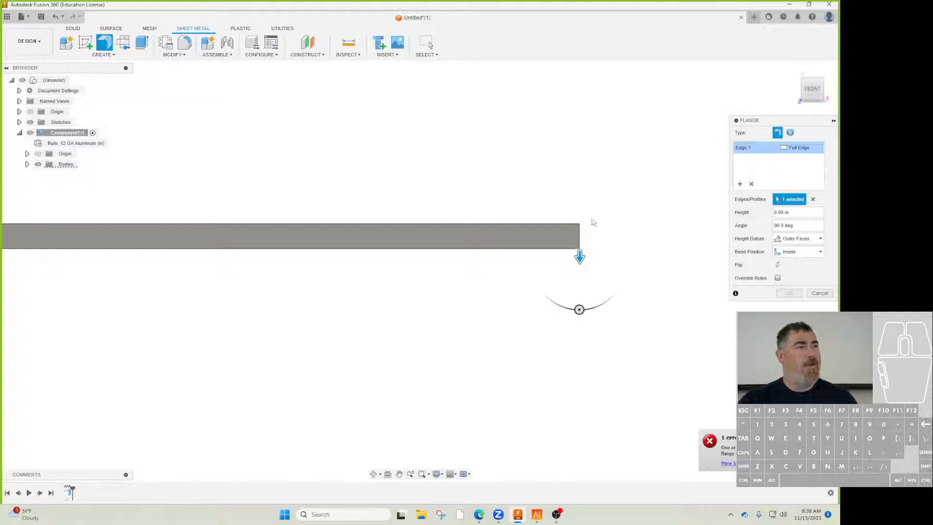
Step: Trace the flat plate's end profile with a red freehand screen annotation, and return to the normal pointer
left_click(276, 160)
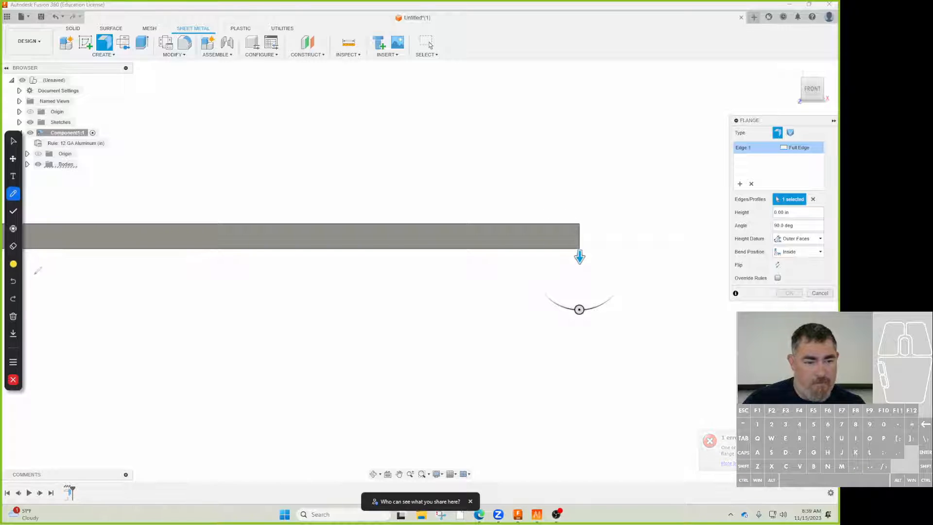
left_click(13, 264)
left_click(51, 267)
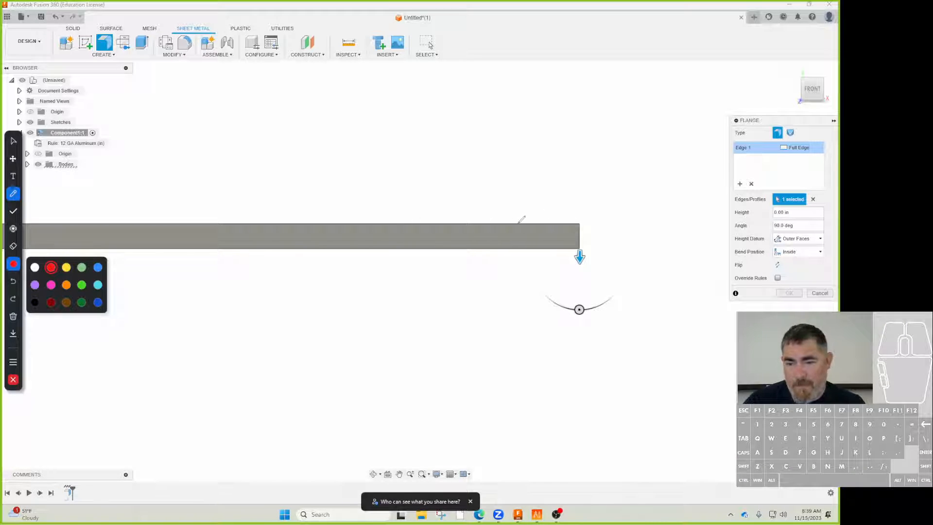
left_click_drag(536, 223, 550, 223)
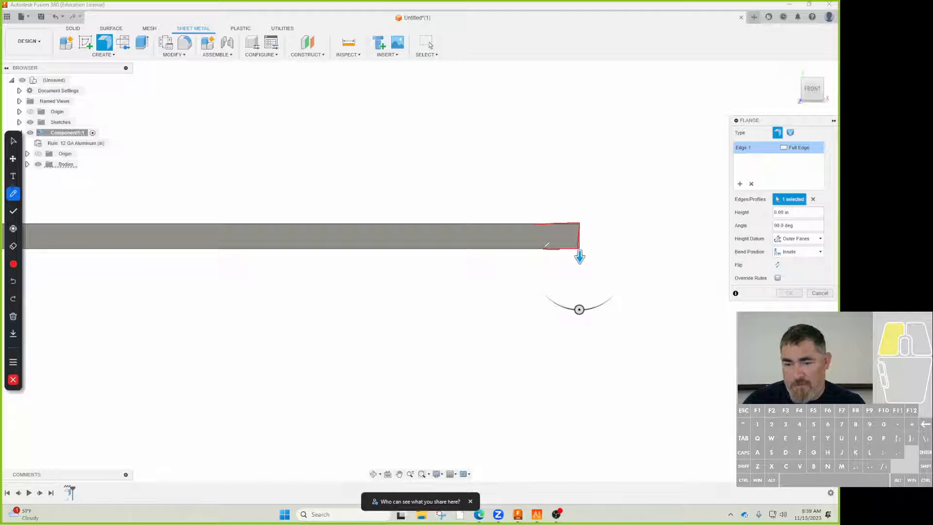
left_click_drag(533, 245, 526, 248)
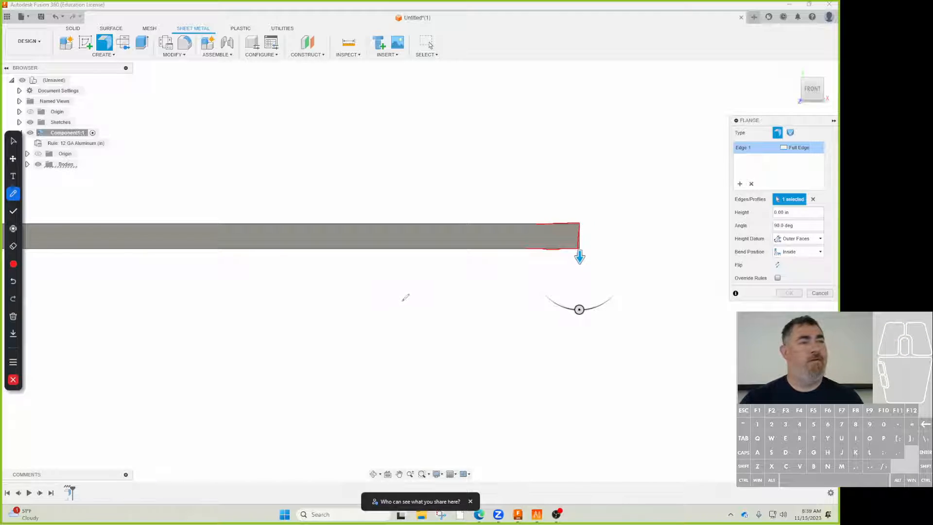
left_click(13, 141)
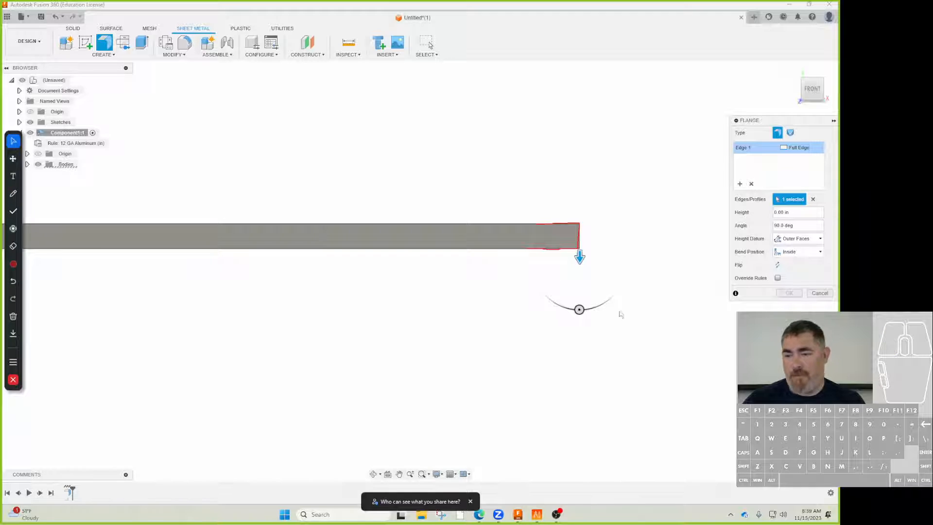
Step: Pull the flange to about 0.55 in high, try the Outside bend position, and set it back to Inside
left_click_drag(580, 258, 578, 441)
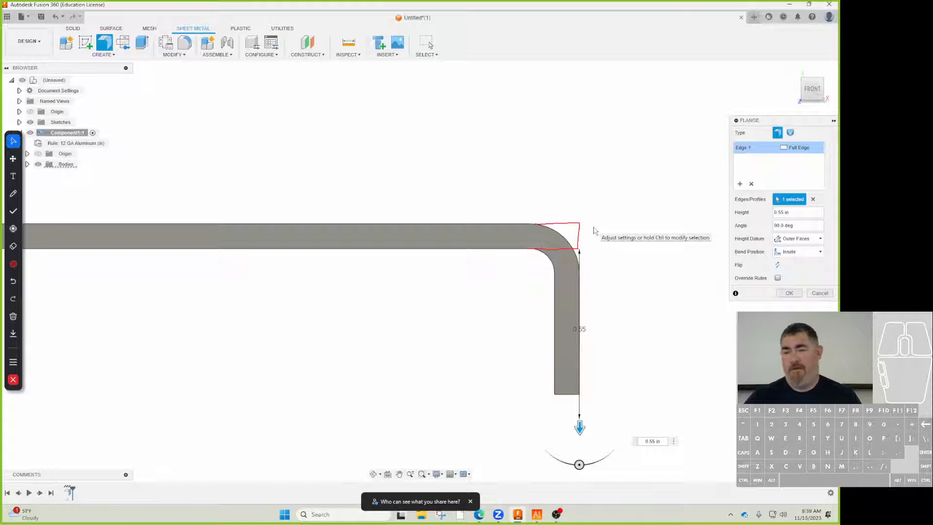
left_click(801, 252)
left_click(791, 272)
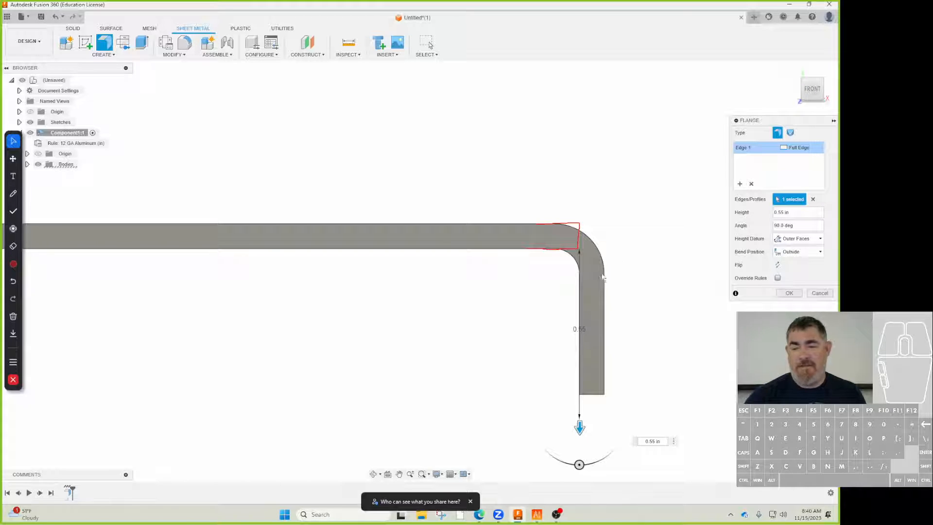
left_click(797, 252)
left_click(789, 262)
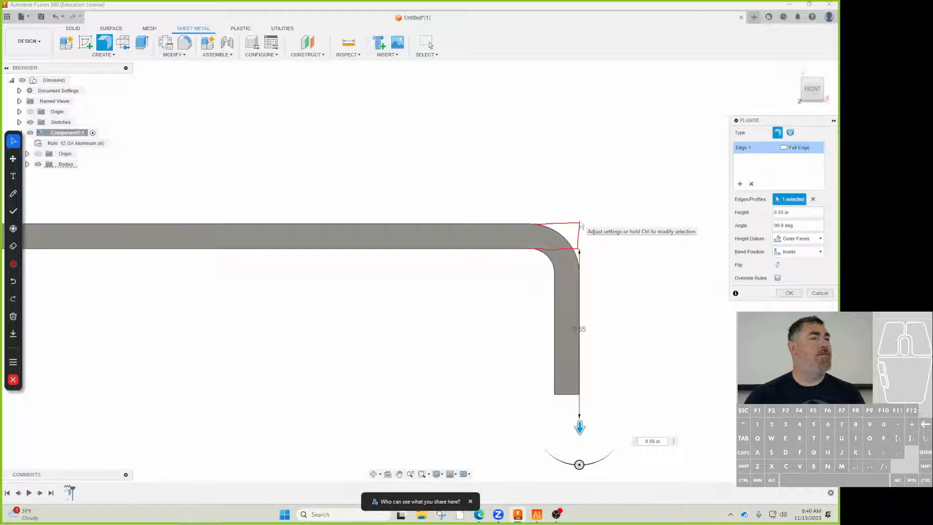
Step: Try the Adjacent and Tangent bend positions on the 90° flange
left_click(800, 251)
left_click(803, 282)
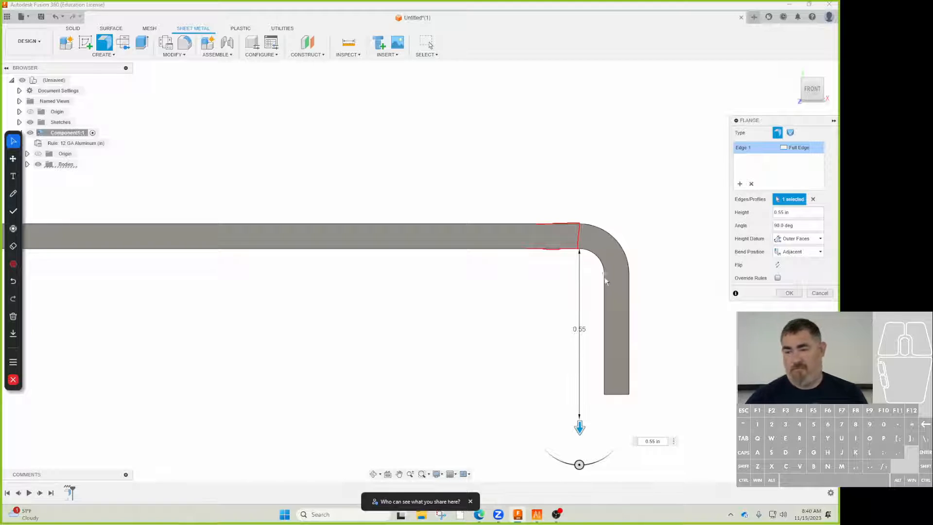
left_click(801, 251)
left_click(792, 289)
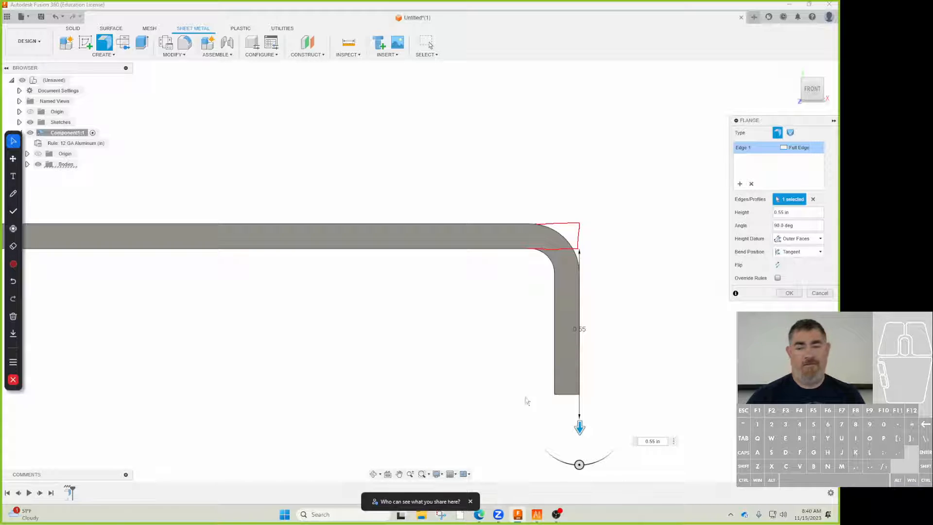
Step: Adjust the flange to about 125° and 0.70 in high, with the bend position set to Inside
left_click_drag(579, 465, 450, 432)
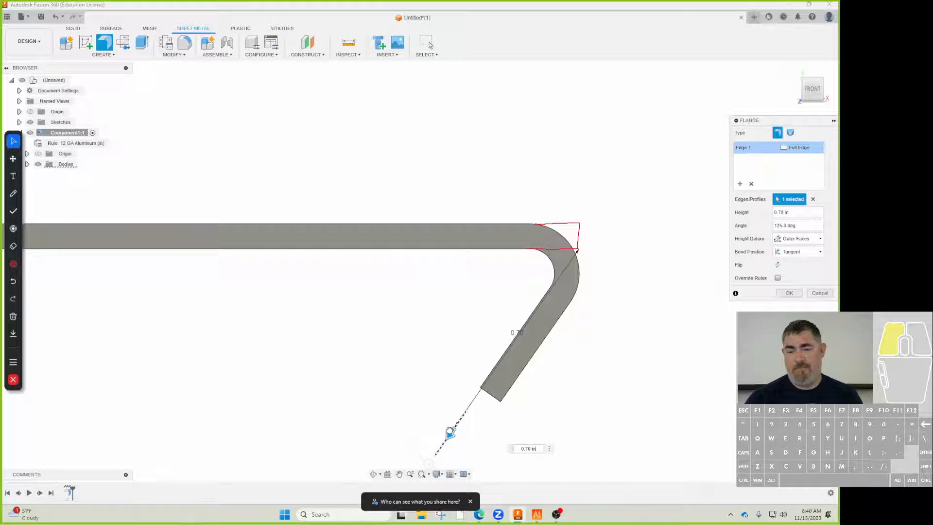
left_click(793, 254)
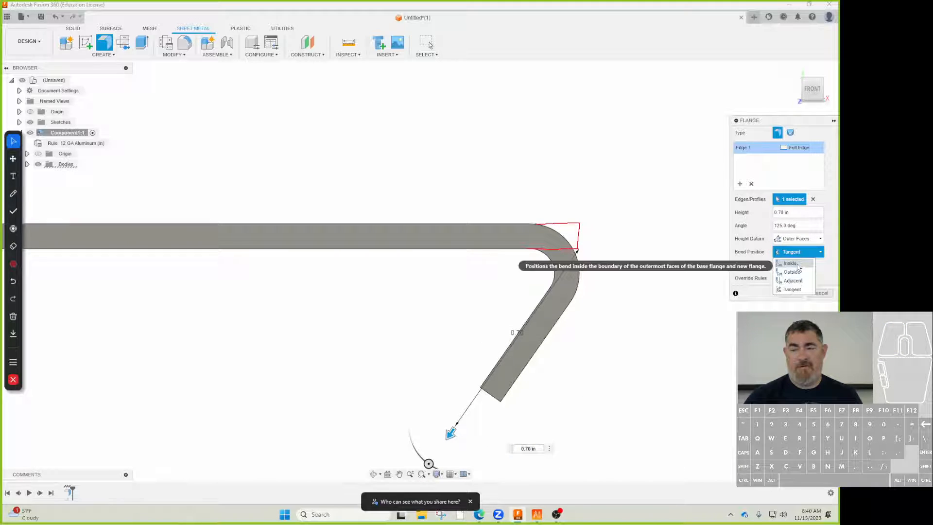
left_click(798, 266)
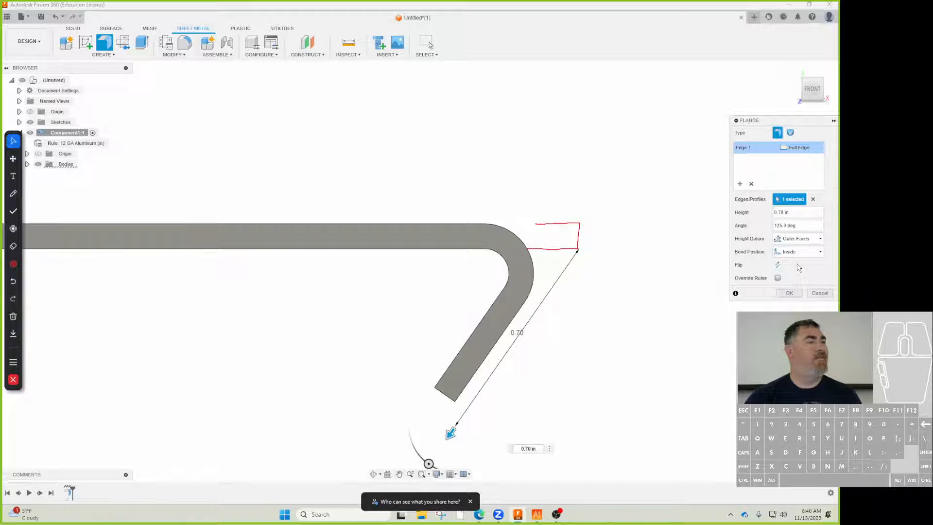
Step: Compare the Tangent bend position on the 125° flange, and return it to Inside
left_click(796, 252)
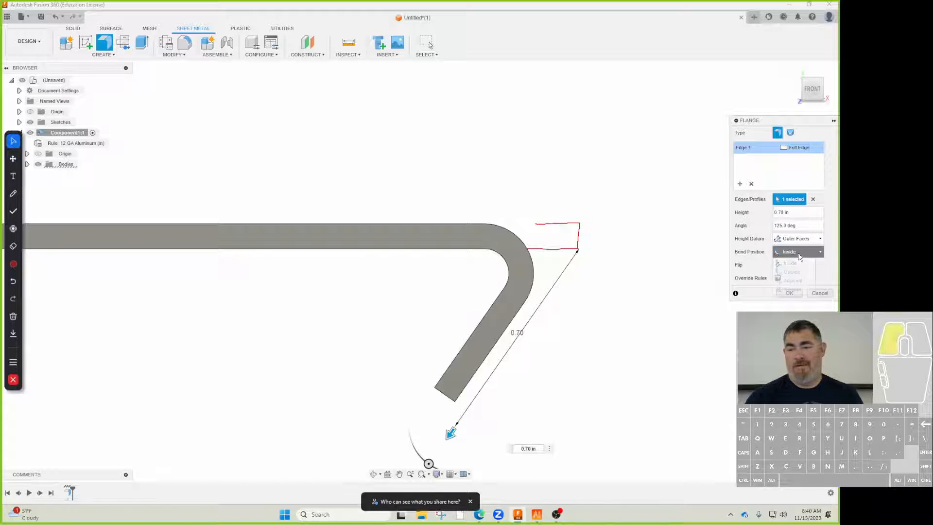
left_click(794, 290)
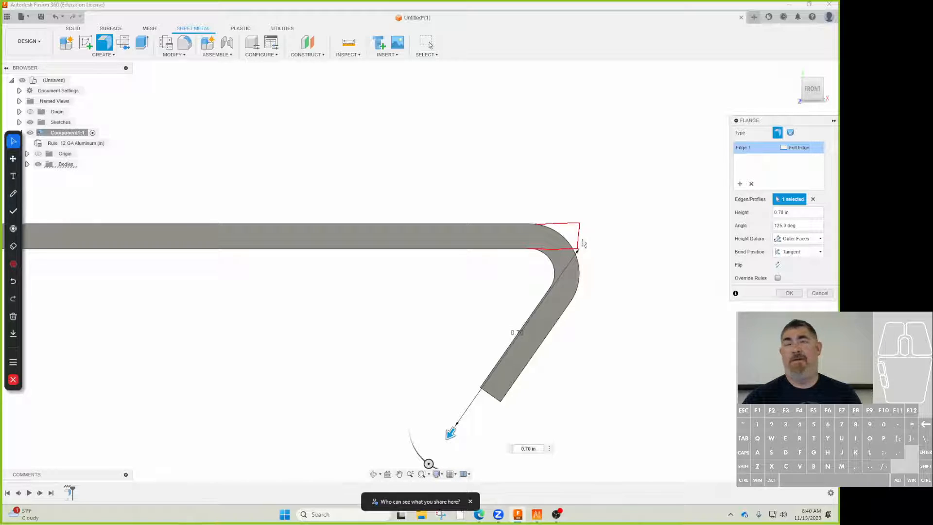
left_click(797, 251)
left_click(791, 261)
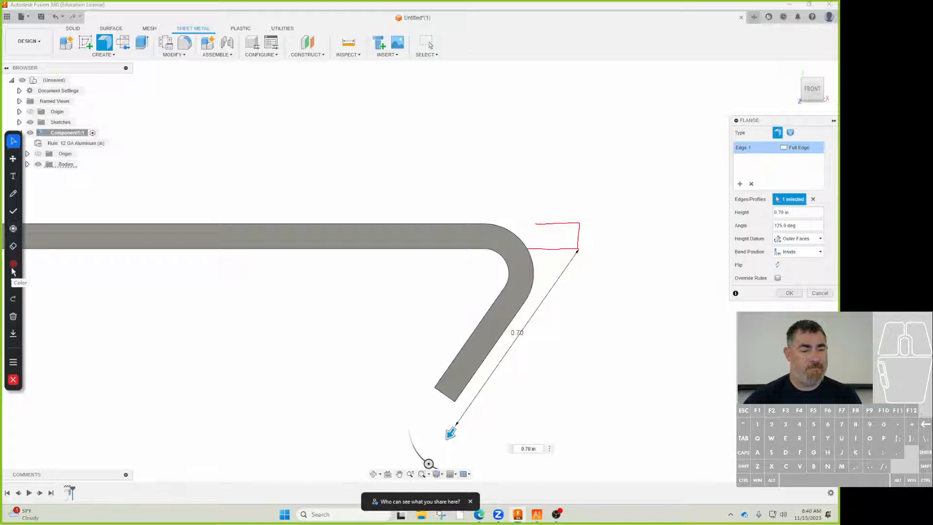
Step: Annotate in green where the outer faces of the plate and the 125° flange would extend to meet
left_click(13, 193)
left_click(13, 264)
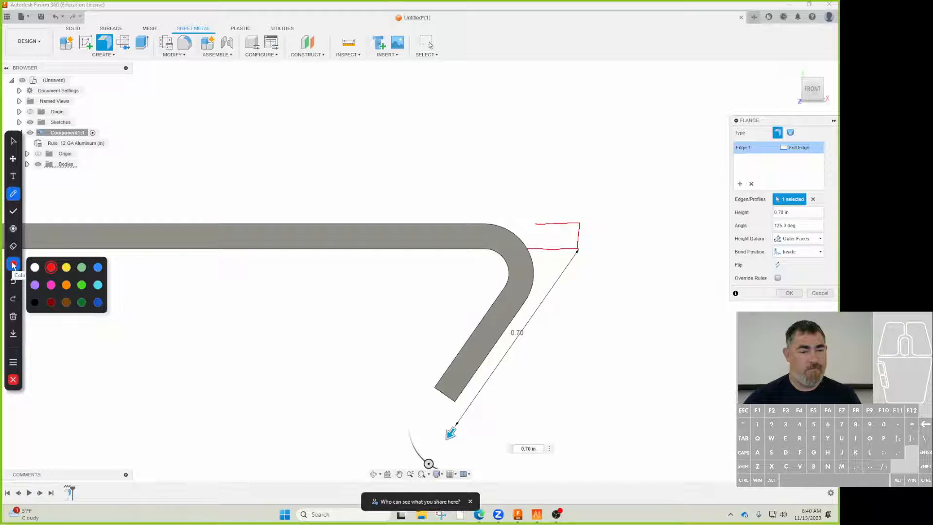
left_click(82, 284)
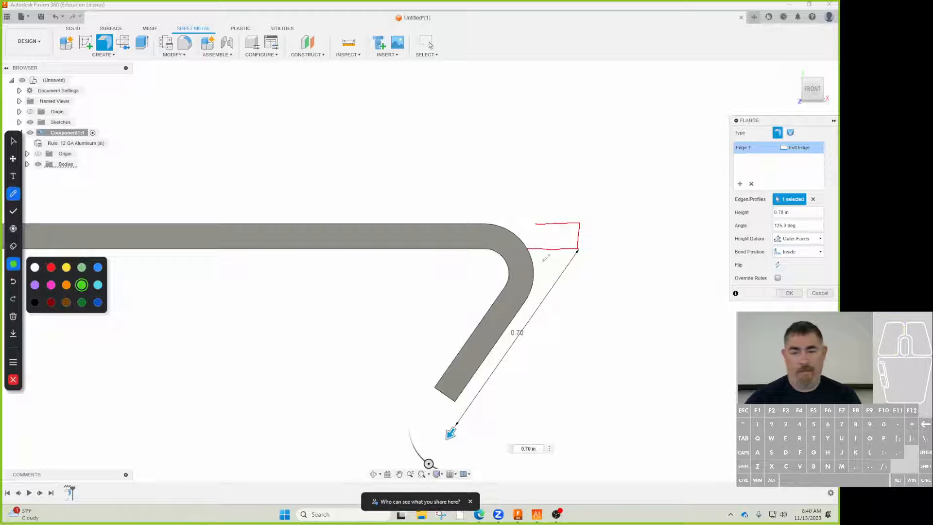
left_click_drag(528, 298, 544, 277)
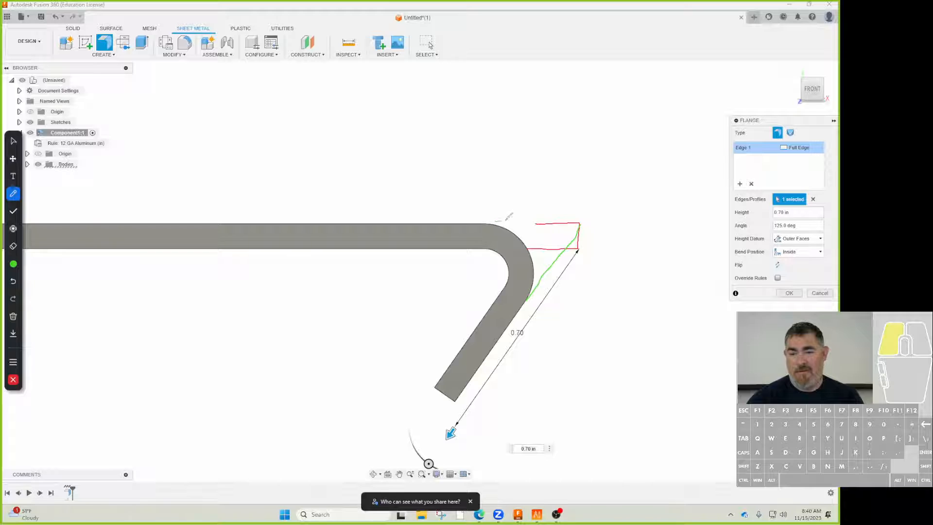
left_click_drag(496, 222, 580, 225)
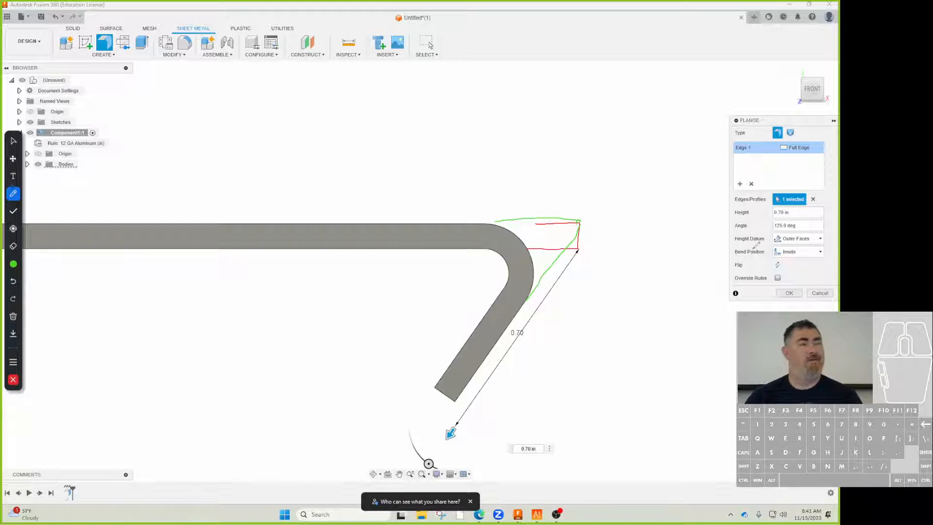
left_click(13, 140)
Step: Keep the flange's height datum at Outer Faces and try the Outside bend position at 125°
left_click(797, 238)
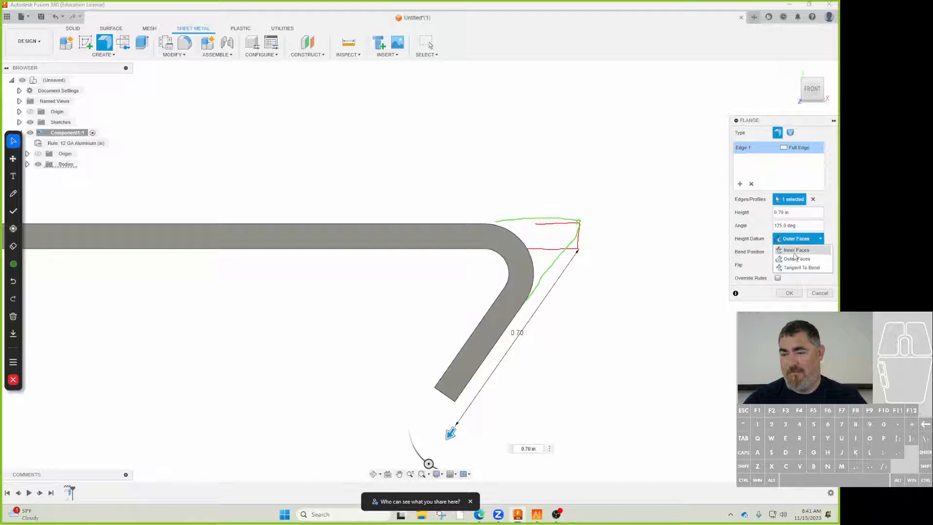
left_click(796, 259)
left_click(794, 241)
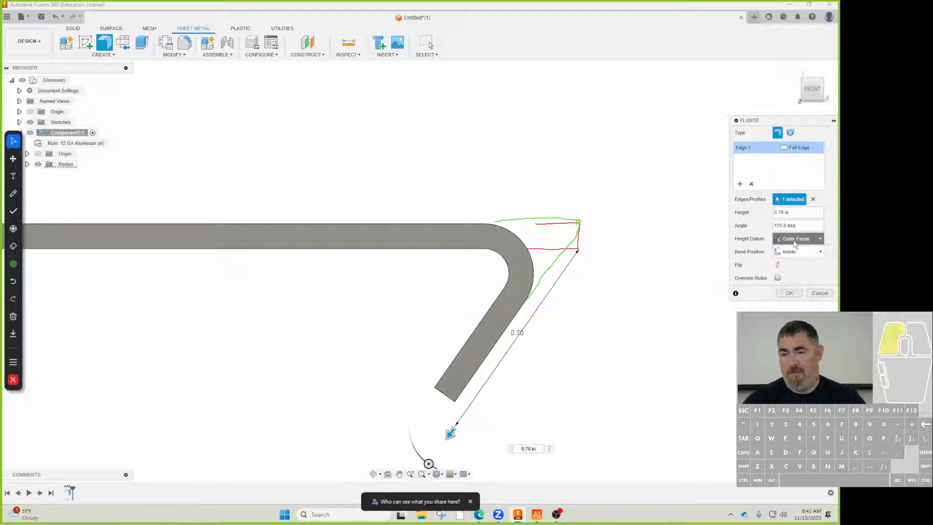
left_click(791, 240)
left_click(787, 253)
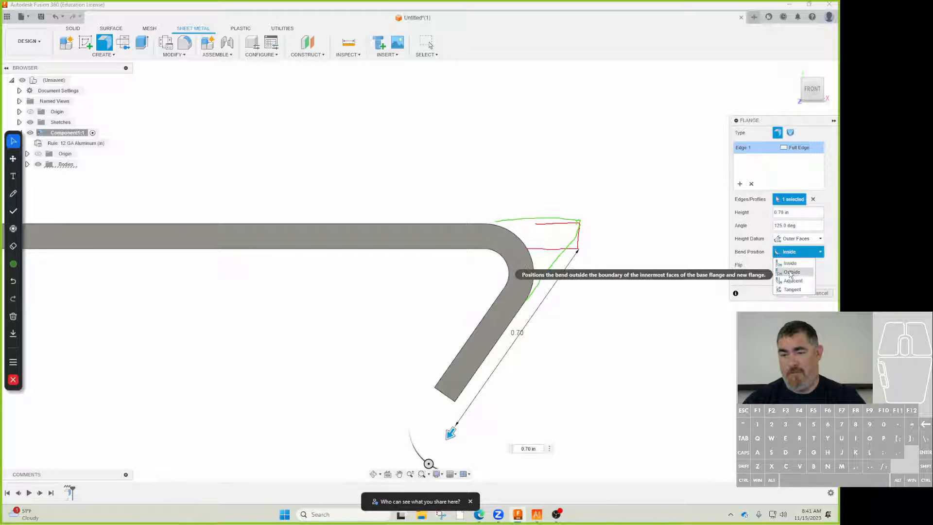
left_click(791, 272)
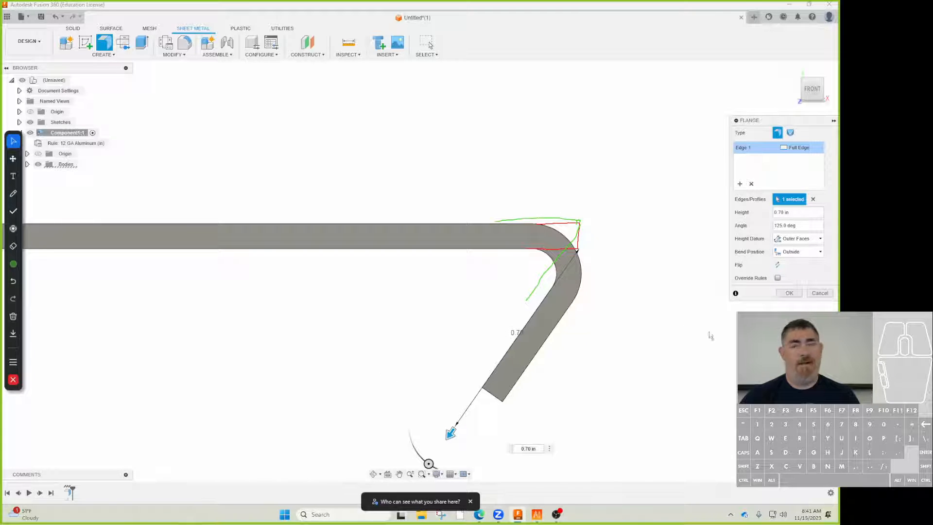
Step: Reduce the flange angle to 45° and compare the Inside and Outside bend positions
left_click_drag(428, 464, 492, 461)
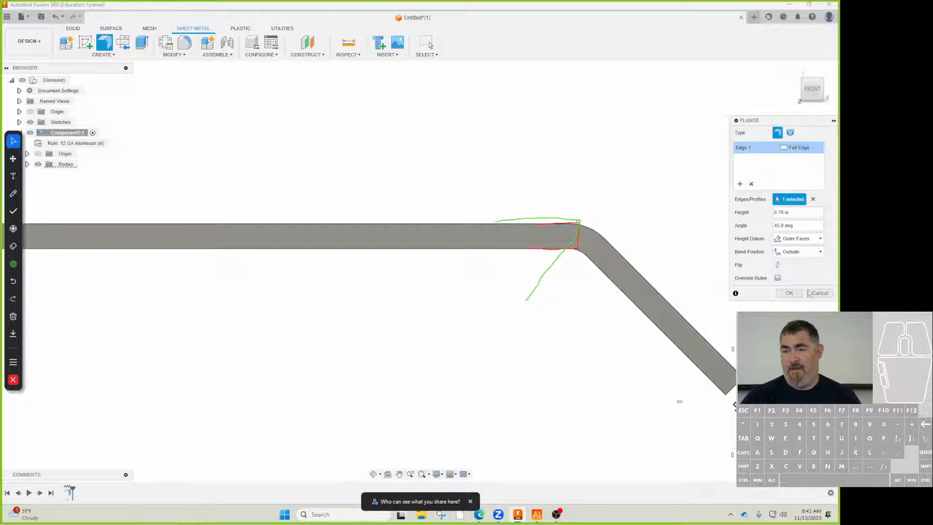
left_click(800, 252)
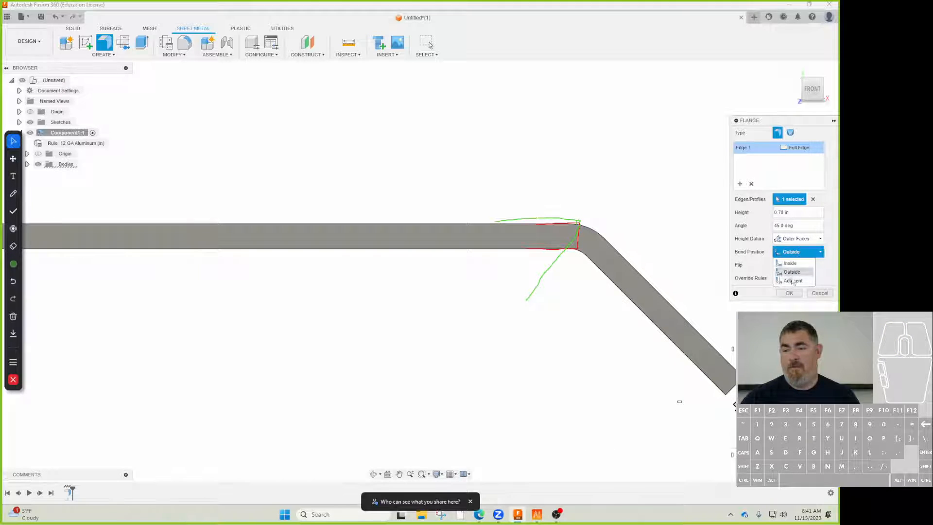
left_click(799, 238)
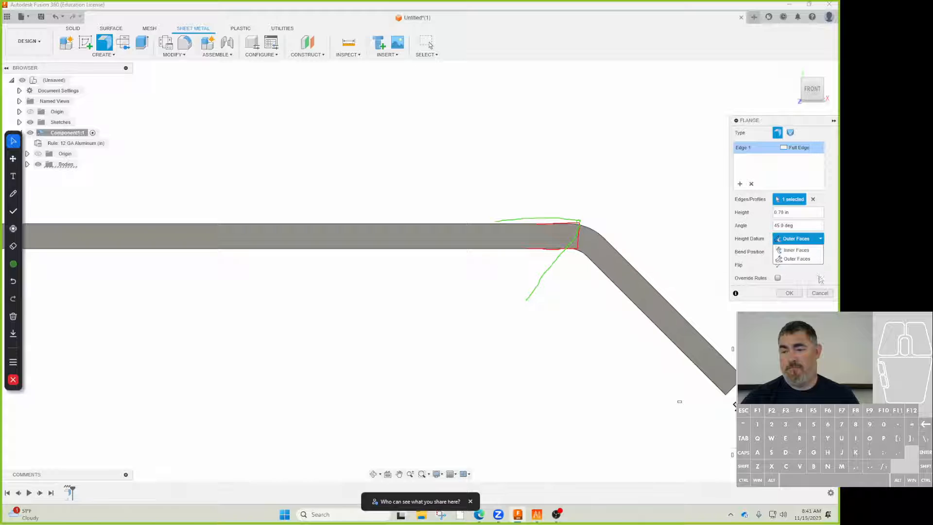
left_click(792, 272)
left_click(800, 251)
left_click(797, 265)
left_click(799, 251)
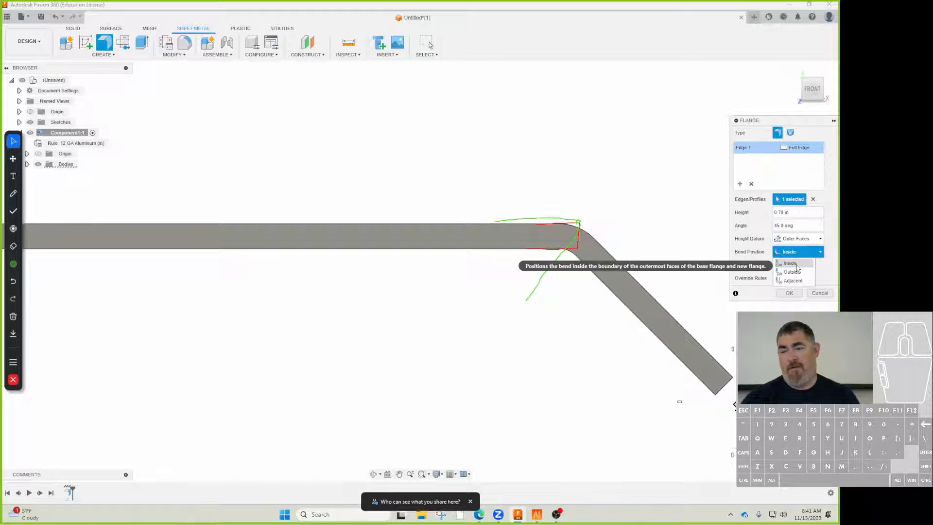
left_click(796, 265)
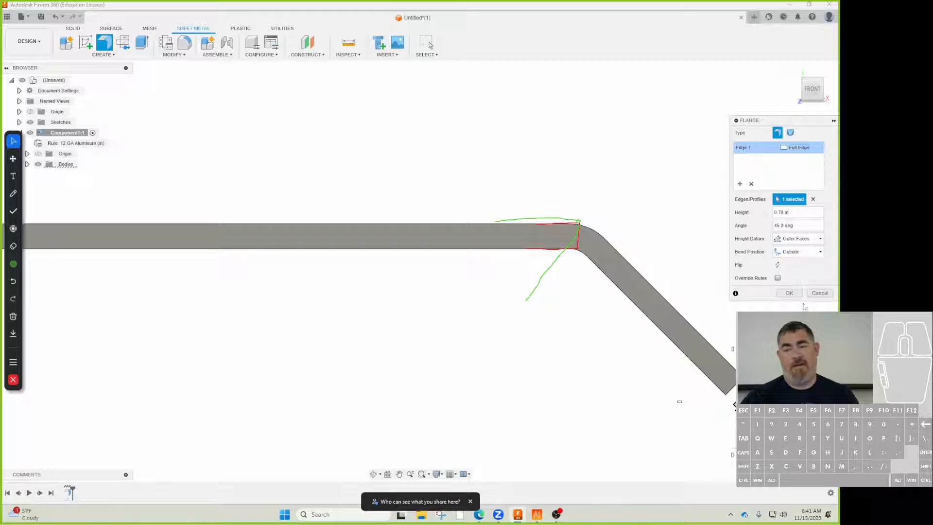
Step: Try the flange at 140° with the Tangent bend position, and bring the angle back to 90°
left_click_drag(679, 402, 468, 410)
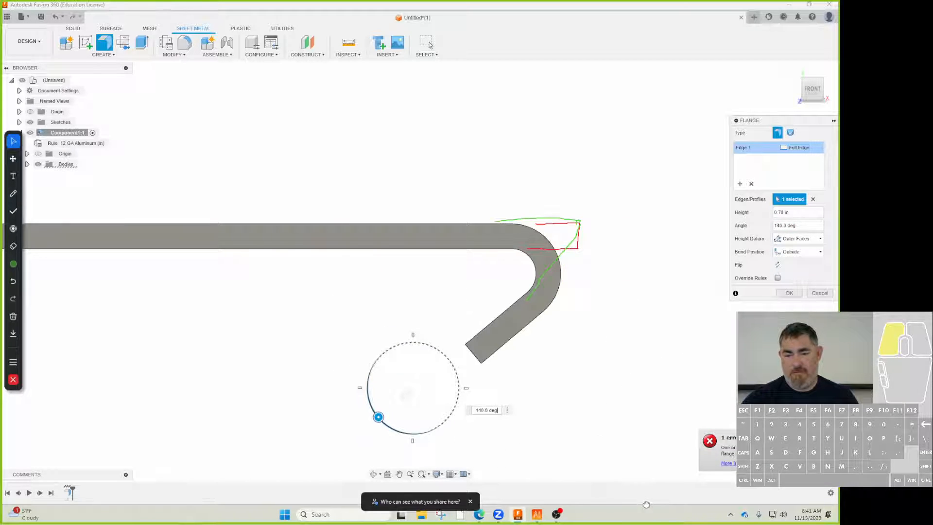
left_click(801, 252)
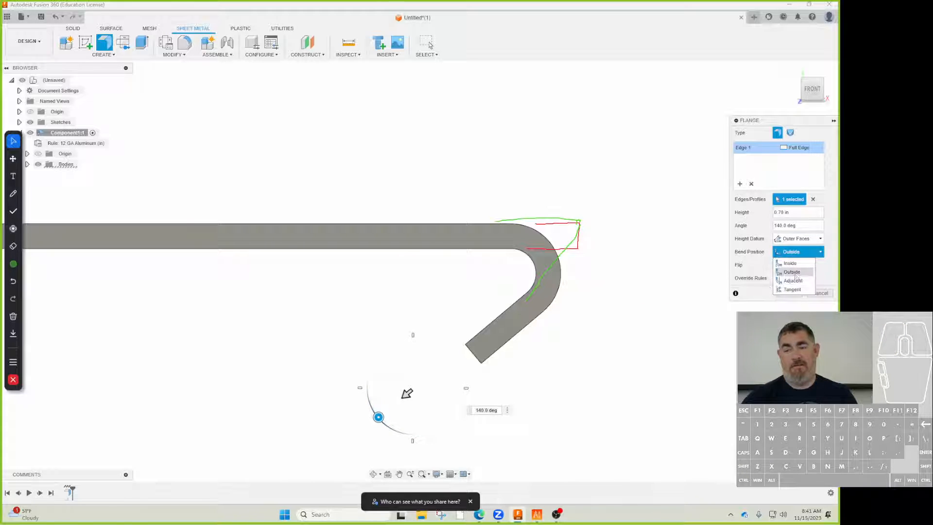
left_click(792, 289)
left_click_drag(382, 418, 557, 436)
left_click_drag(685, 383, 648, 417)
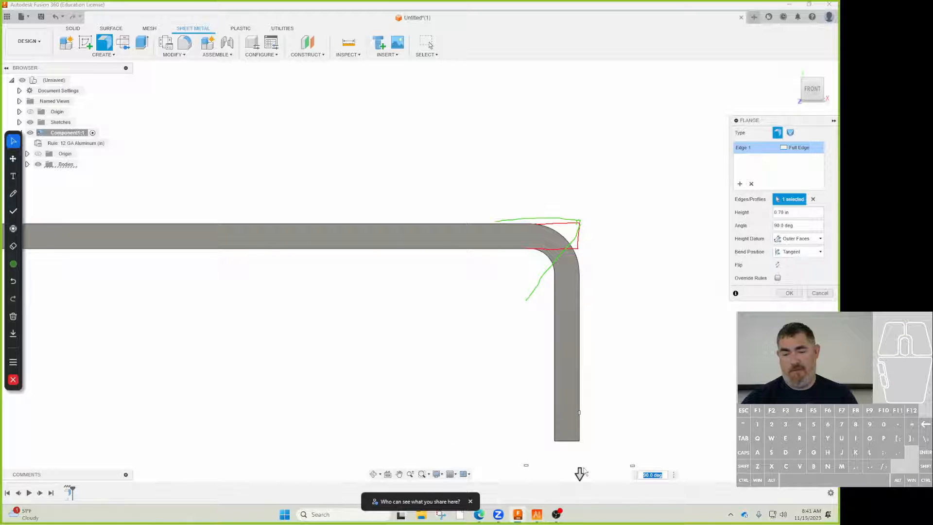
Step: Try to reduce the Tangent flange below 90°, switch it to Outside, test 75°, and return to 90°
scroll(584, 470, "up", 2)
scroll(575, 458, "down", 4)
middle_click_drag(520, 383, 464, 280)
left_click_drag(516, 400, 570, 390)
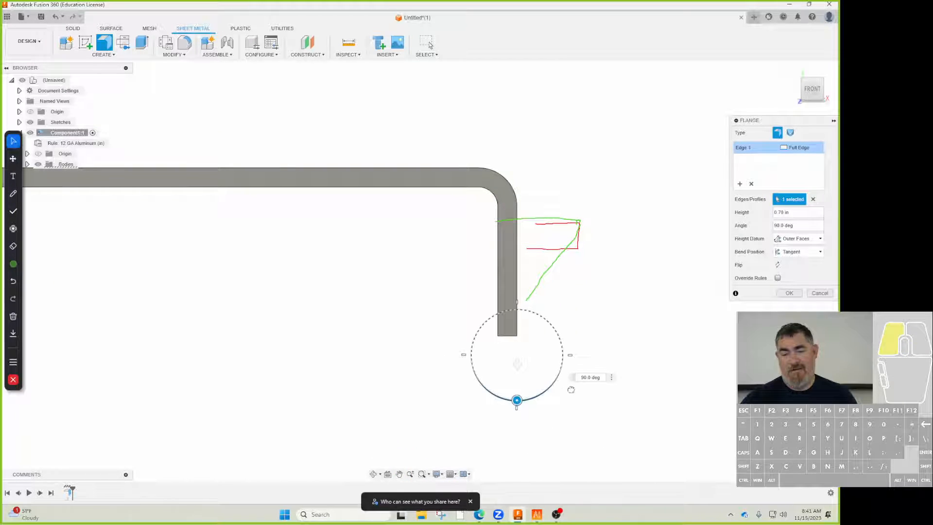
left_click(798, 253)
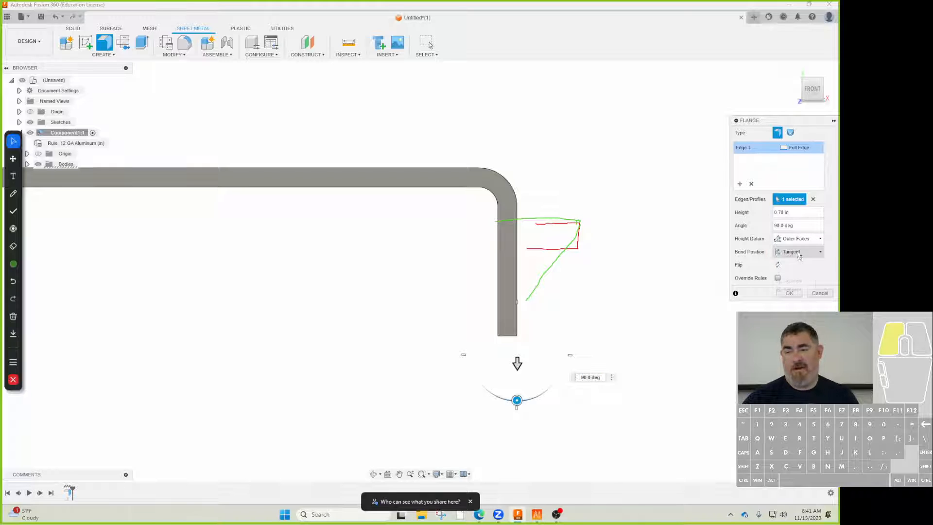
left_click(797, 272)
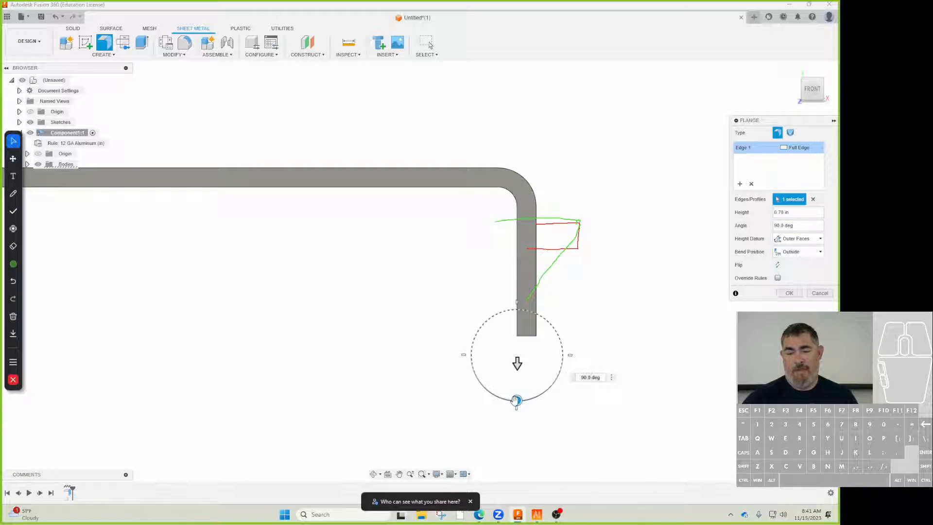
left_click_drag(516, 399, 545, 388)
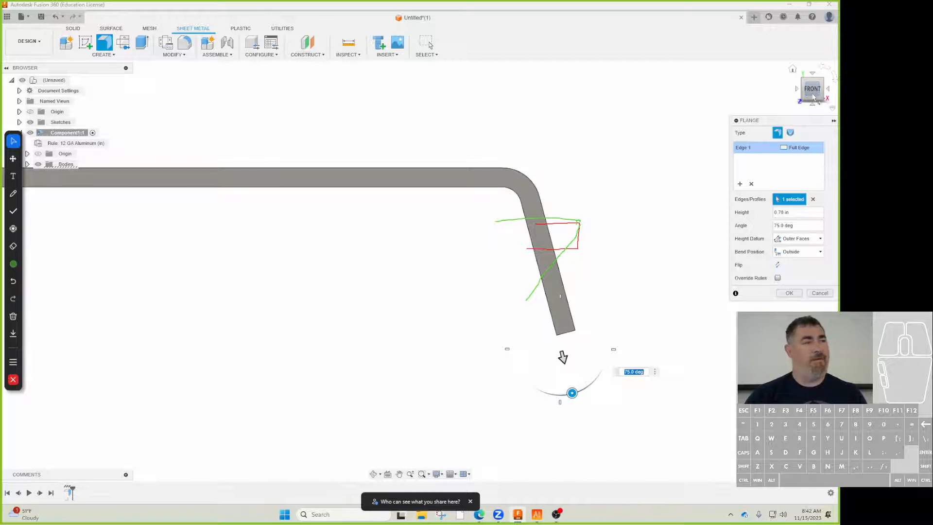
mouse_move(571, 393)
left_mouse_down()
mouse_move(537, 395)
mouse_move(577, 398)
mouse_move(562, 402)
left_mouse_up()
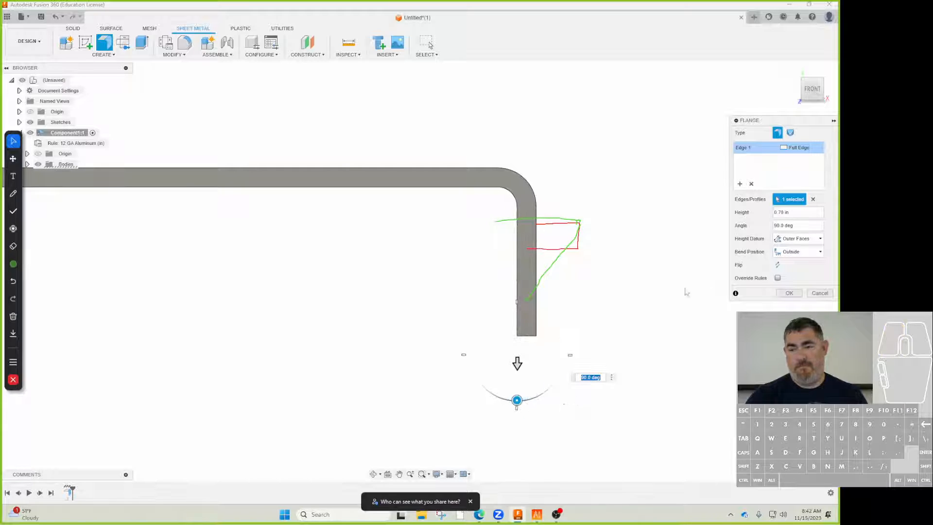
Step: Set the 90° flange's bend position to Inside and shorten its height to 0.10 in
left_click(798, 251)
left_click(789, 262)
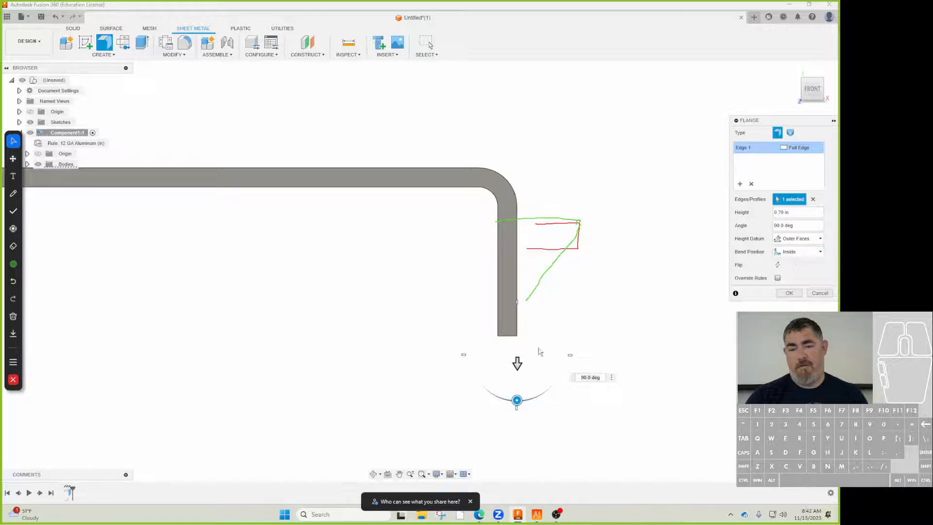
middle_click_drag(462, 281, 518, 339)
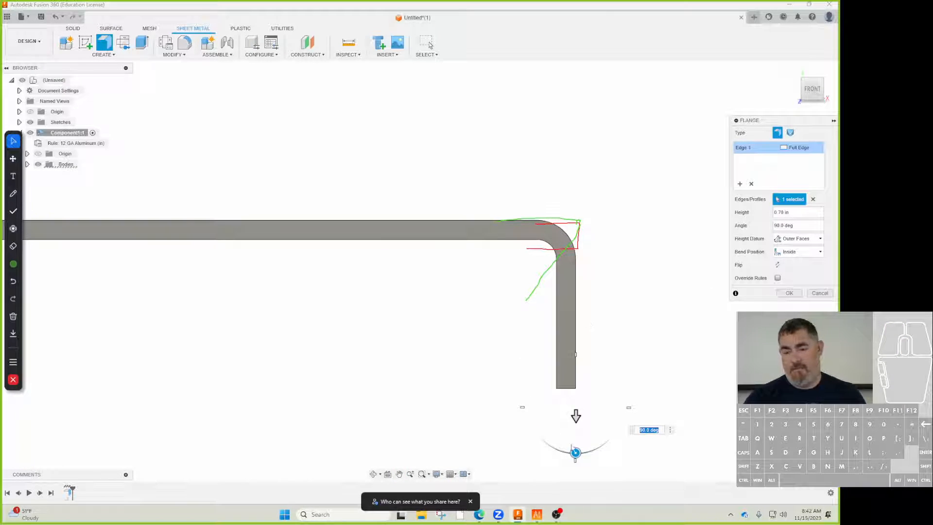
left_click_drag(575, 416, 577, 271)
middle_click_drag(545, 343, 531, 369)
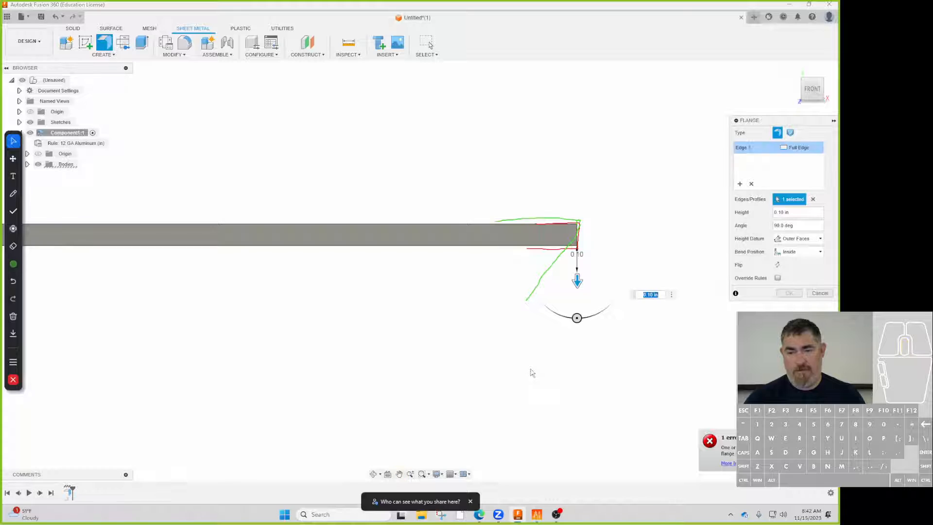
Step: Clear all annotations and outline the end of the flat plate in green
left_click(13, 317)
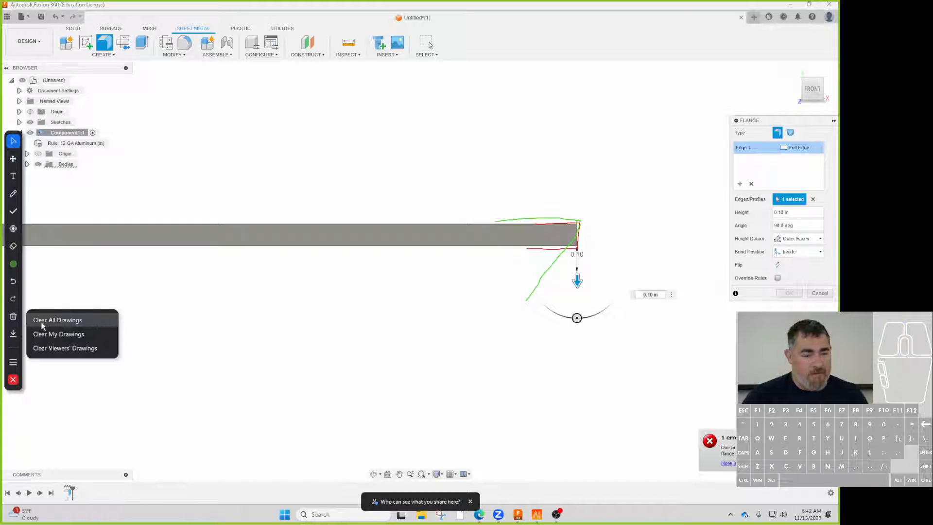
left_click(46, 318)
left_click(13, 193)
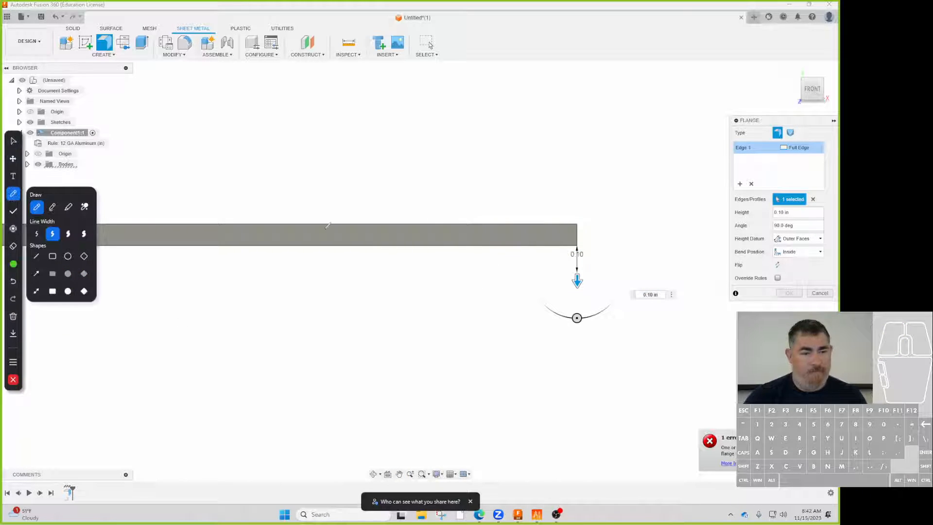
mouse_move(559, 222)
left_mouse_down()
mouse_move(573, 222)
mouse_move(572, 240)
left_mouse_up()
left_click(13, 141)
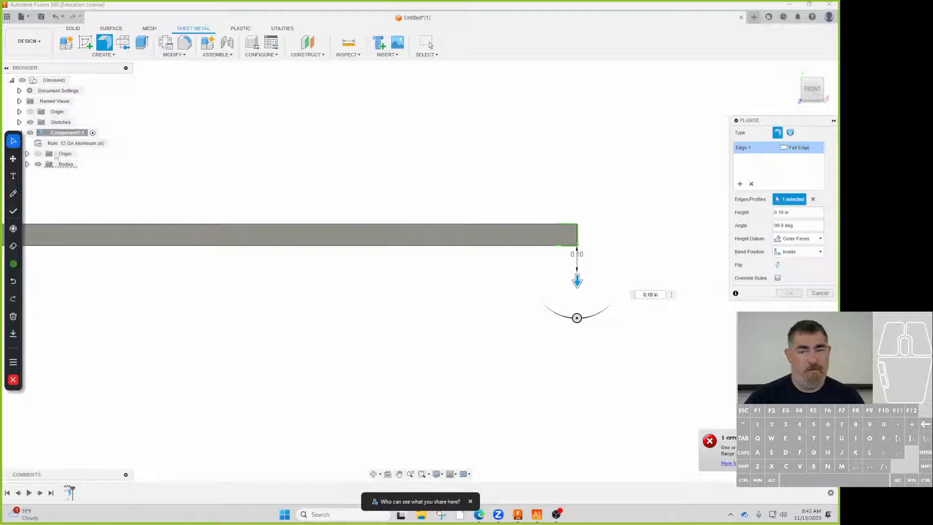
Step: Raise the flange height to 0.50 in and on to 0.70 in, keeping the Outer Faces height datum
left_click(785, 240)
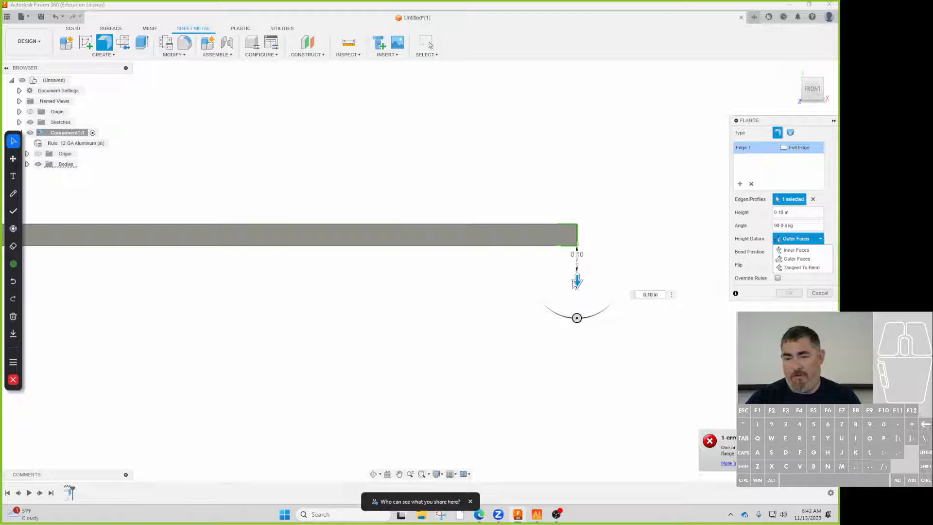
left_click_drag(575, 281, 577, 389)
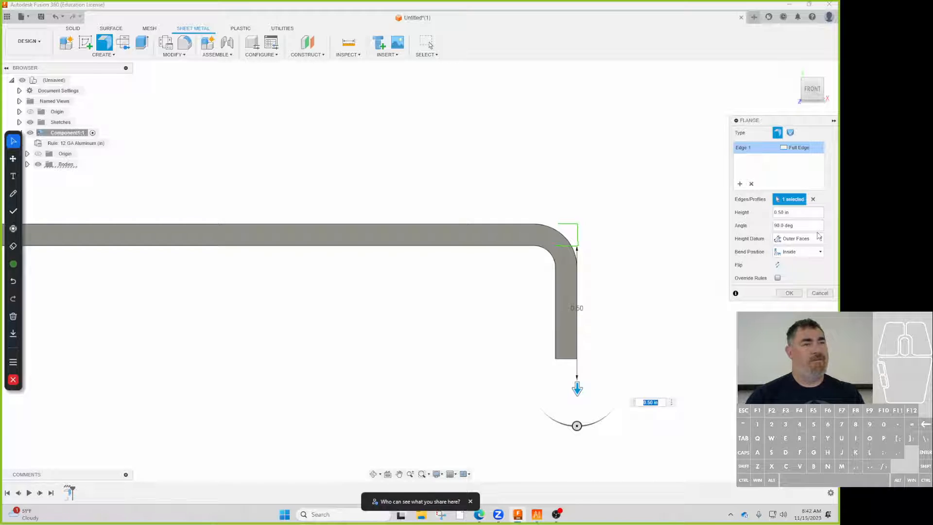
left_click(583, 395)
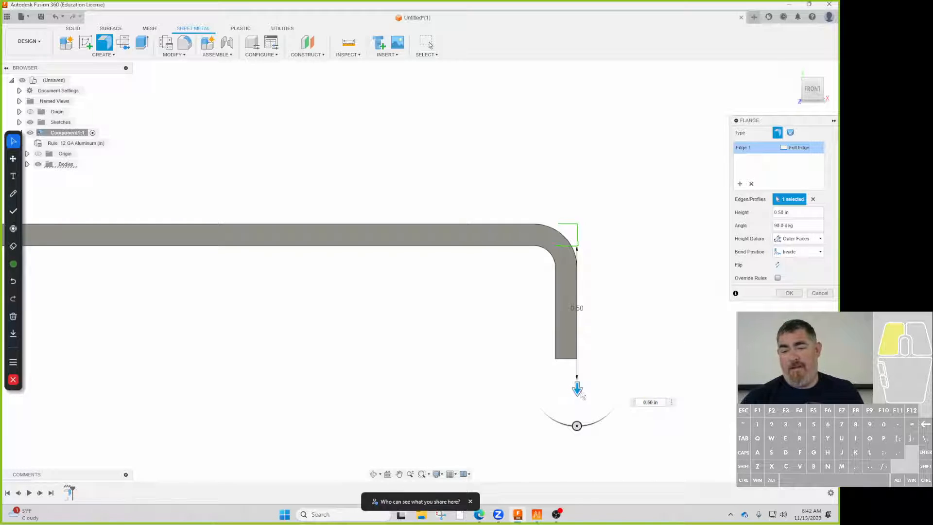
left_click_drag(583, 396, 582, 449)
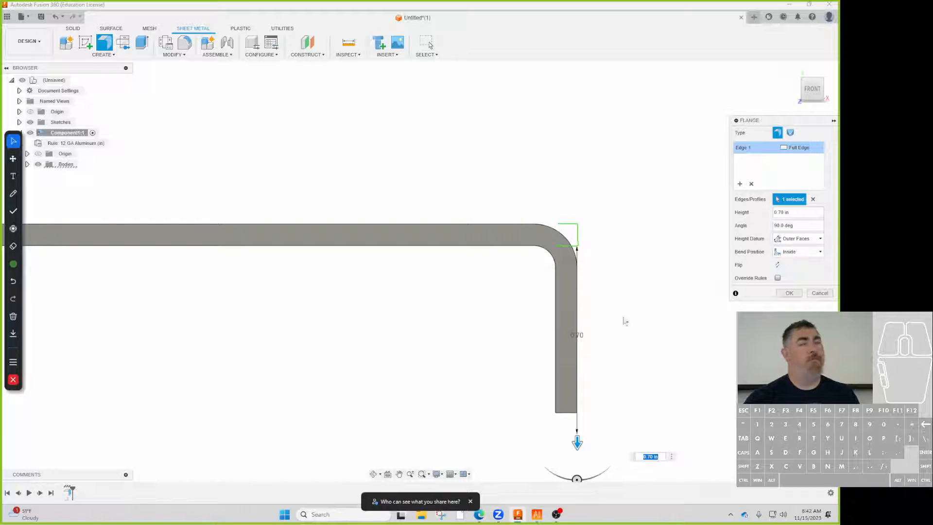
Step: Change the height datum of the 0.70 in flange to Inner Faces
left_click_drag(798, 213, 757, 212)
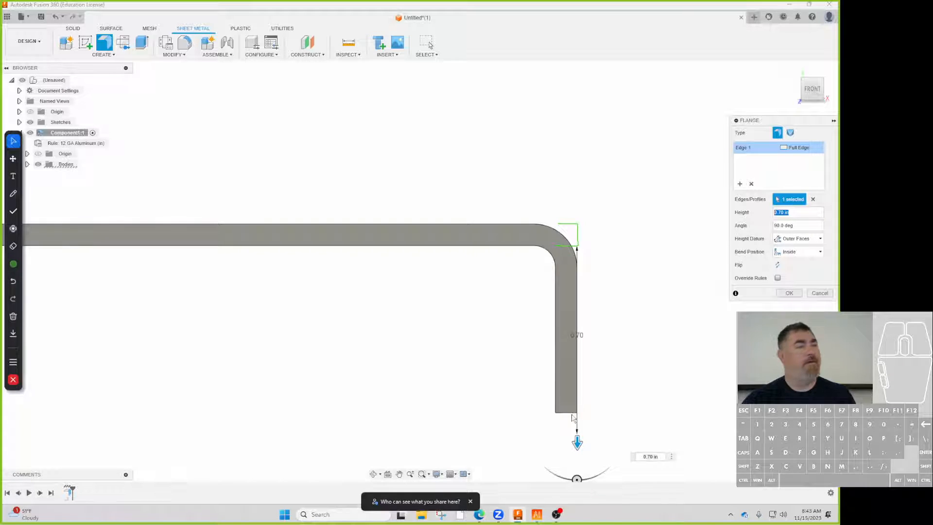
left_click(796, 238)
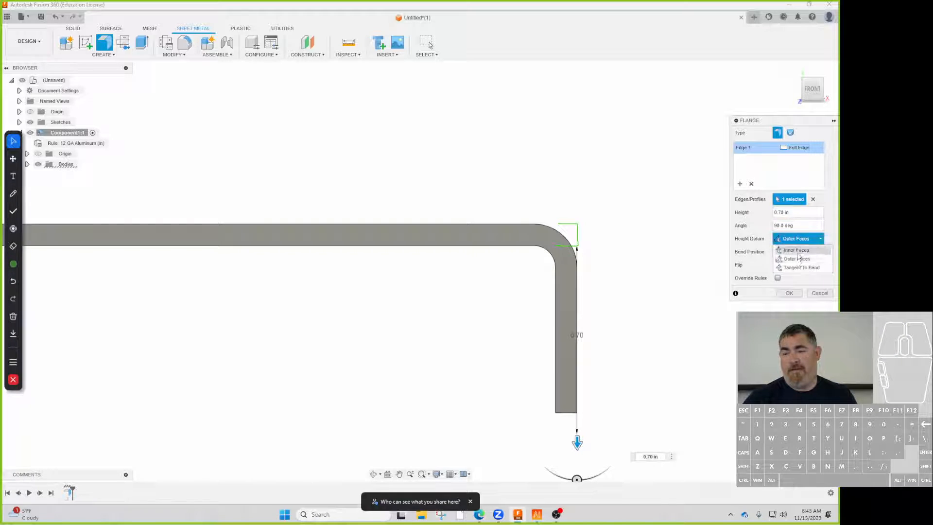
left_click(797, 250)
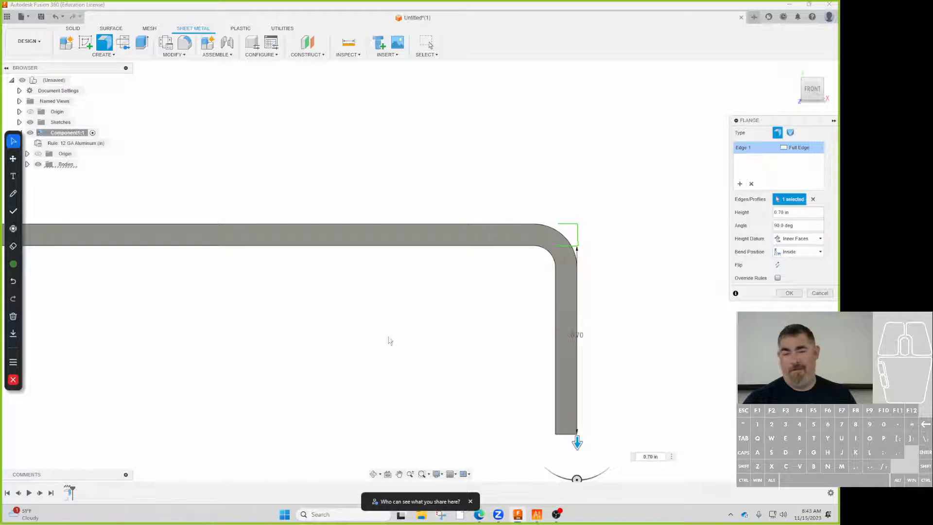
Step: Mark the free end of the flange with a short horizontal red pen line
left_click(14, 266)
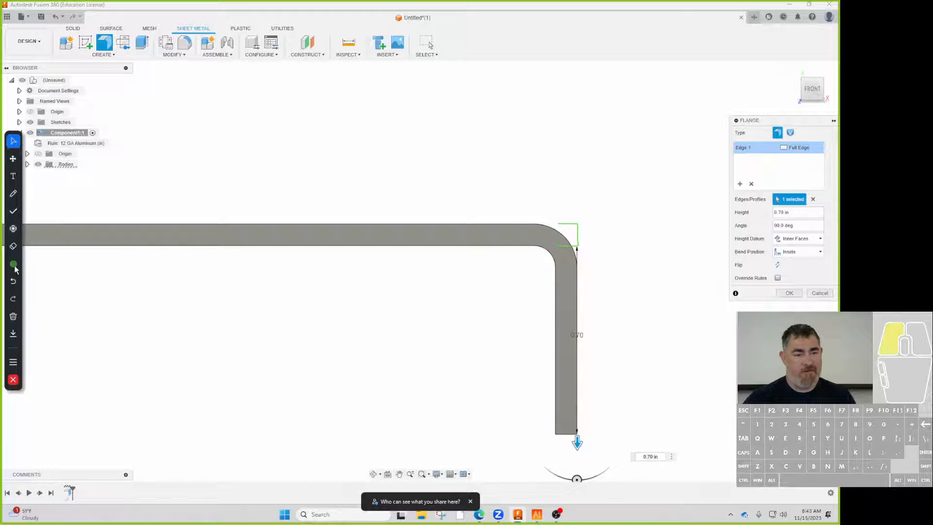
left_click(14, 270)
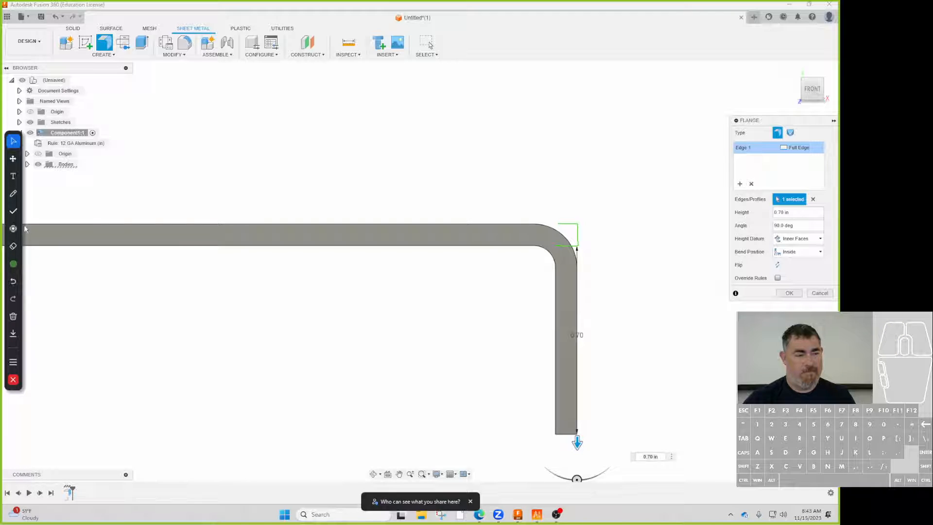
left_click(13, 193)
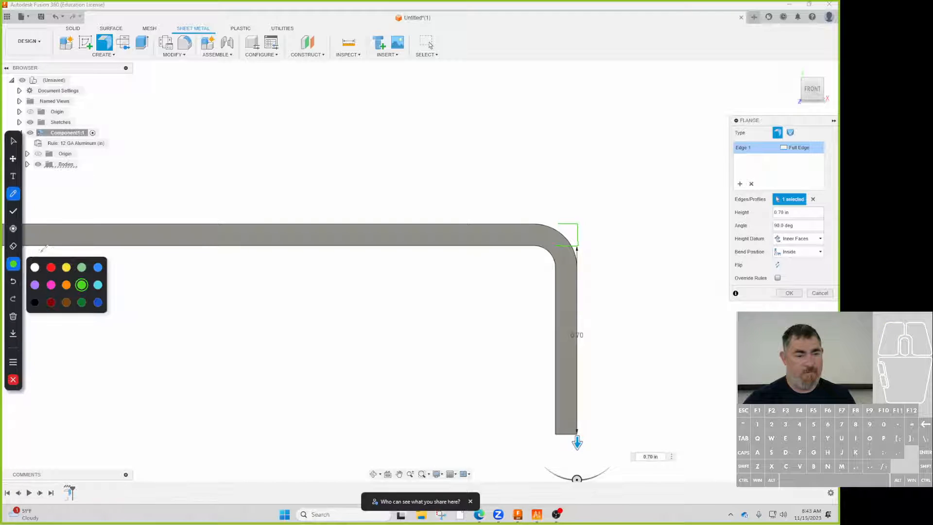
left_click(50, 267)
left_click_drag(549, 434, 595, 433)
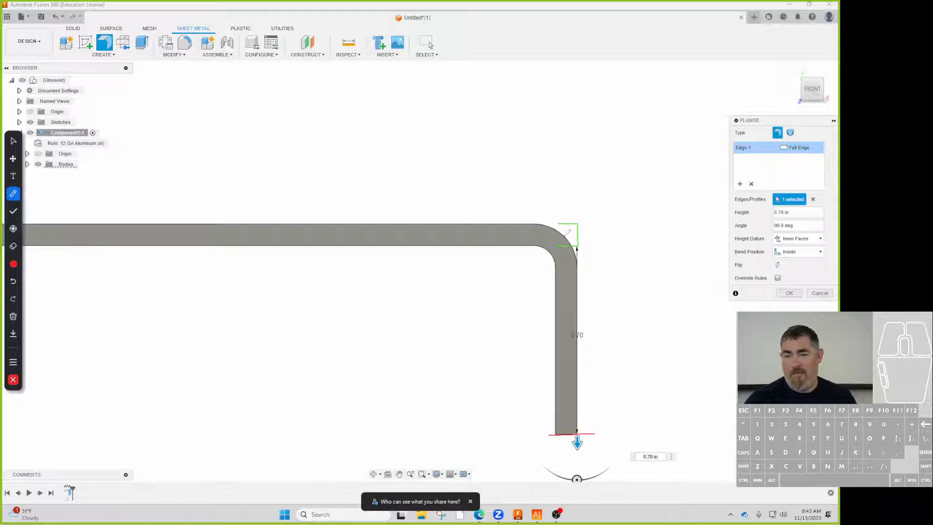
Step: Change the height datum of the 90° flange to Outer Faces
left_click(13, 141)
left_click(797, 239)
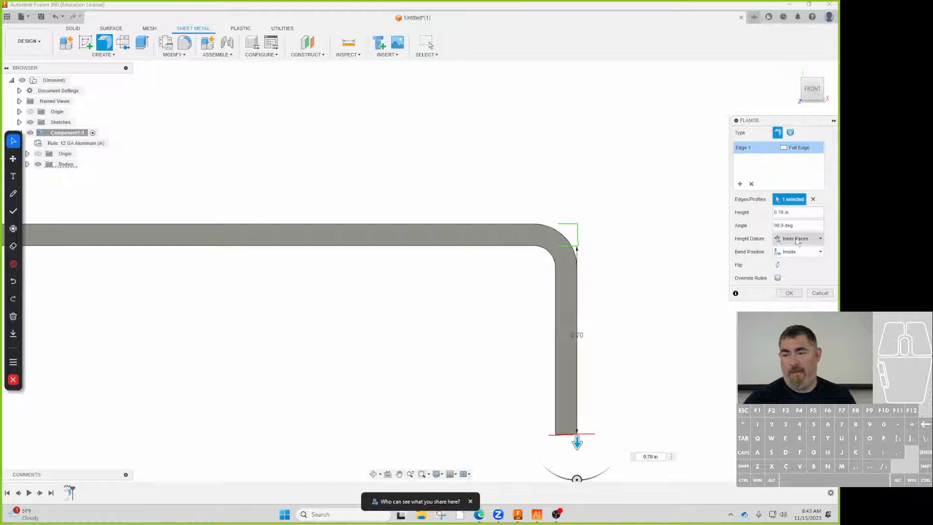
left_click(796, 258)
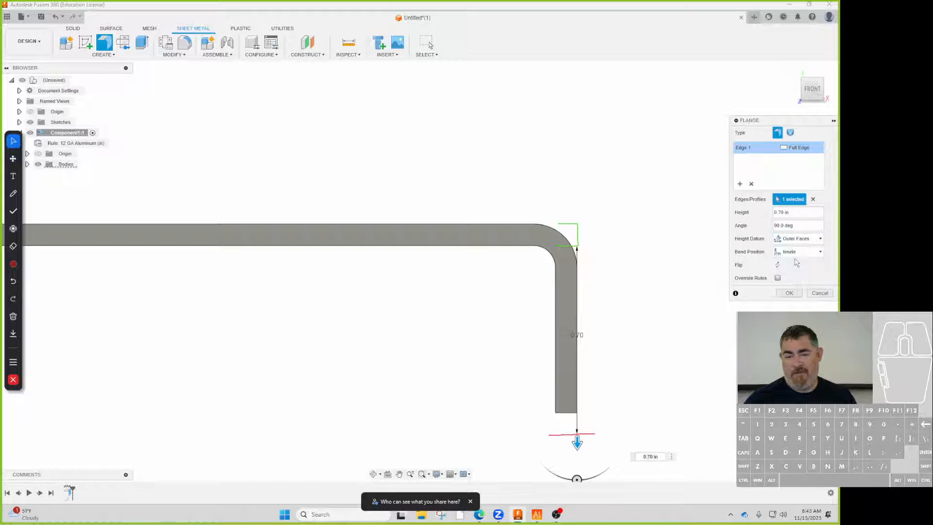
left_click(13, 194)
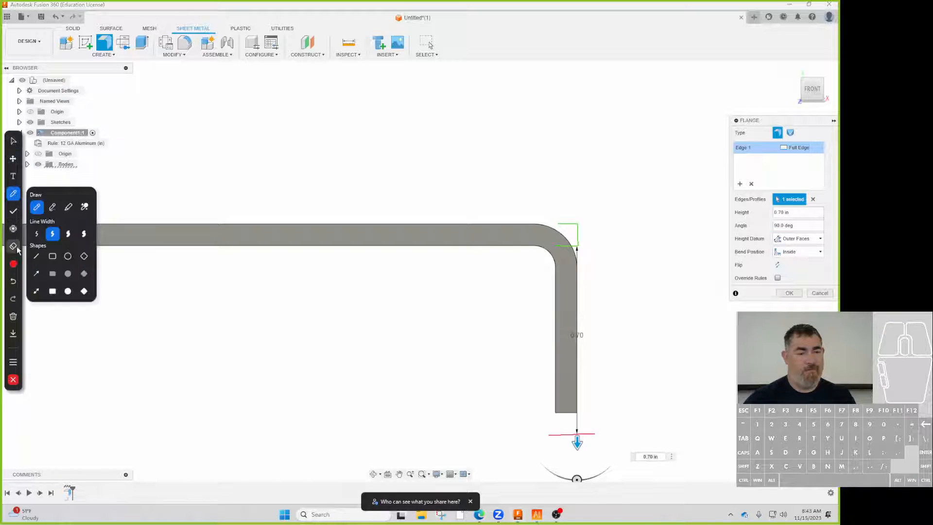
left_click(13, 264)
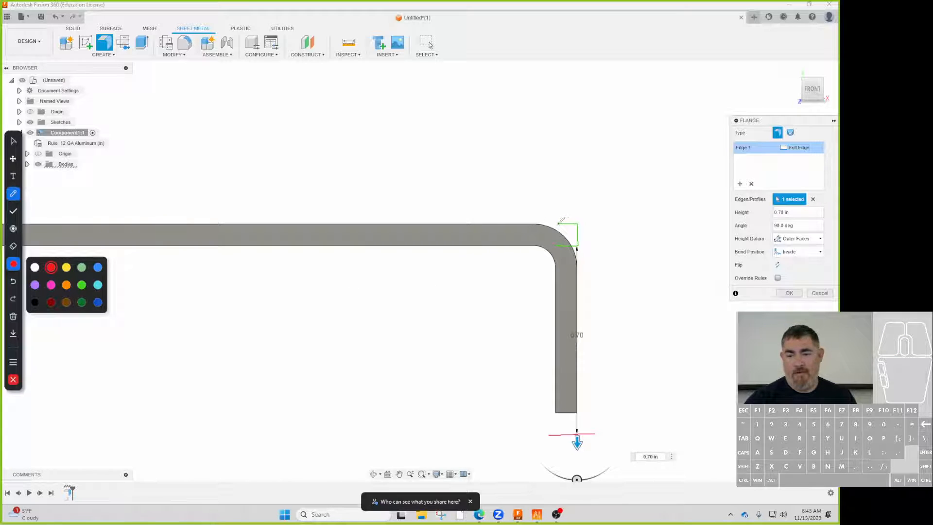
left_click_drag(580, 223, 637, 223)
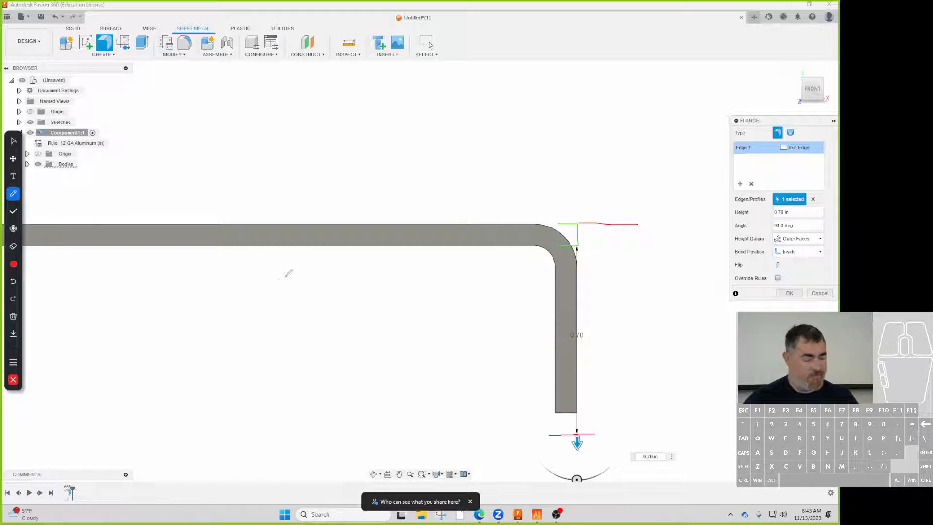
key("ctrl+z")
Step: Draw a yellow dimension from the plate's outer face to the flange's end and label it O
left_click(14, 264)
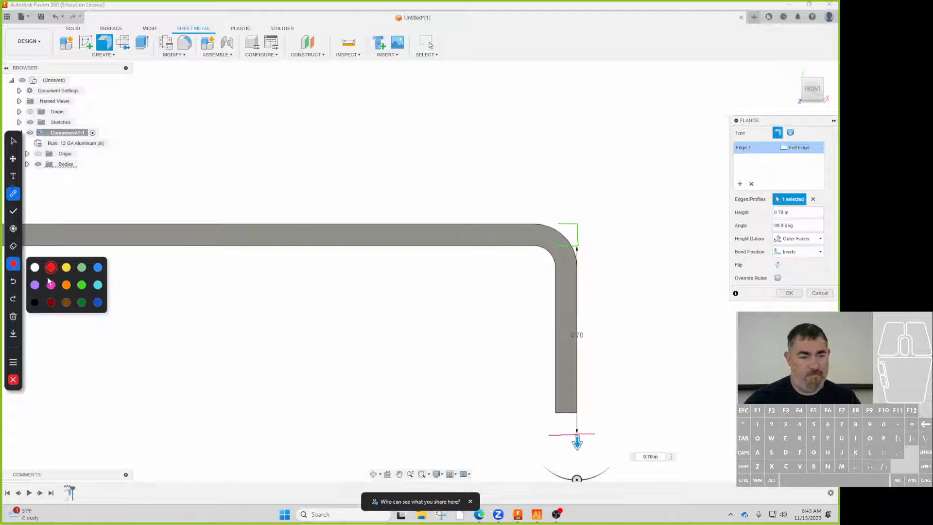
left_click(66, 267)
left_click_drag(580, 223, 613, 222)
left_click_drag(580, 412, 616, 411)
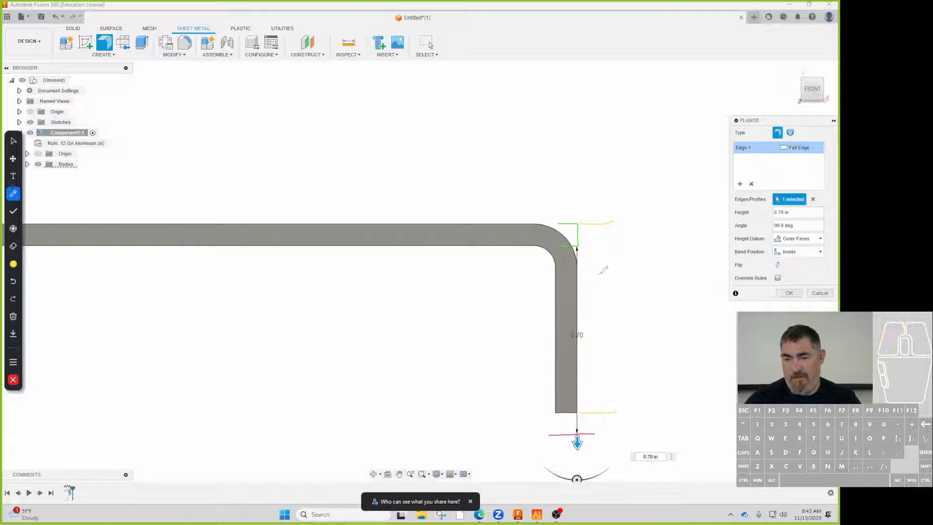
left_click_drag(599, 225, 603, 412)
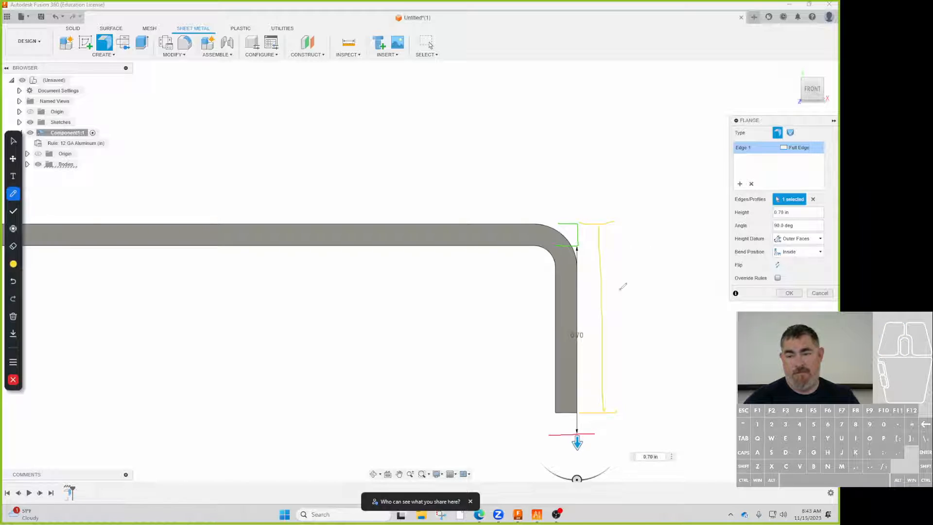
left_click_drag(613, 295, 614, 291)
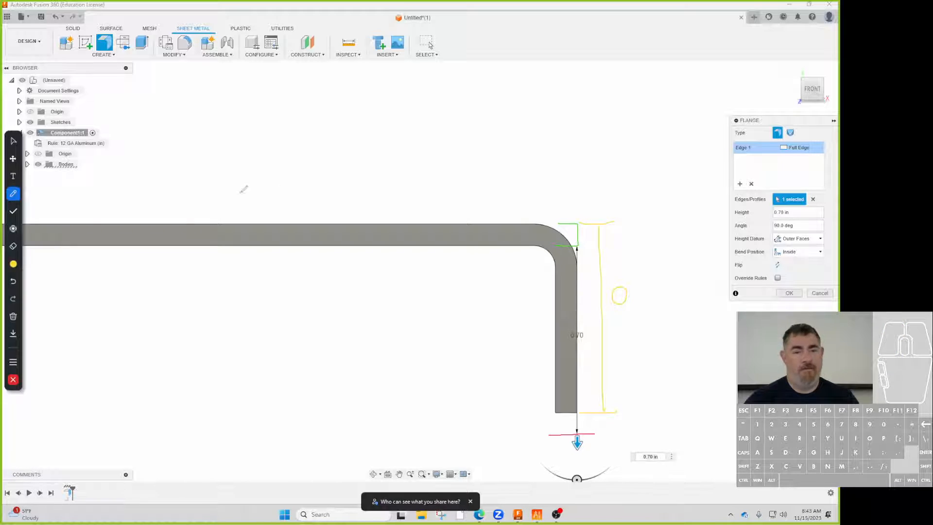
Step: Switch the flange's height datum back to Inner Faces
left_click(13, 140)
left_click(796, 239)
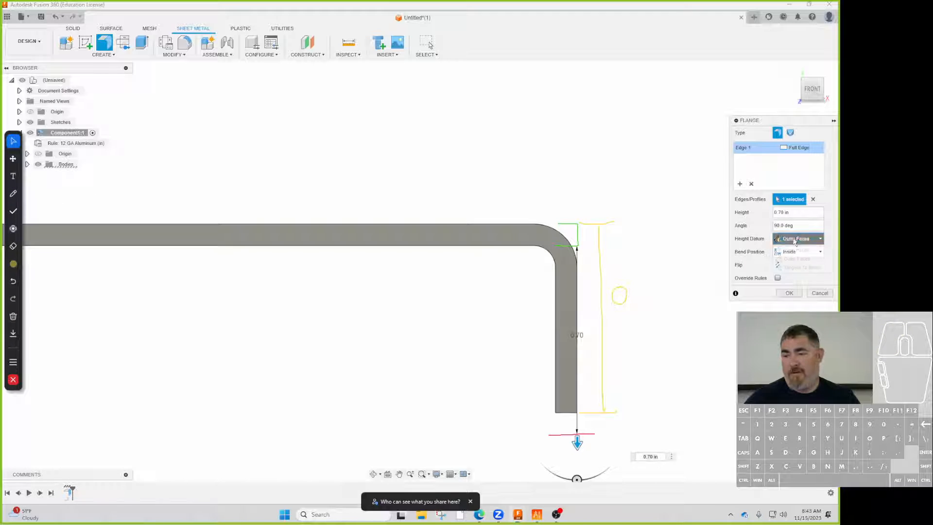
left_click(796, 249)
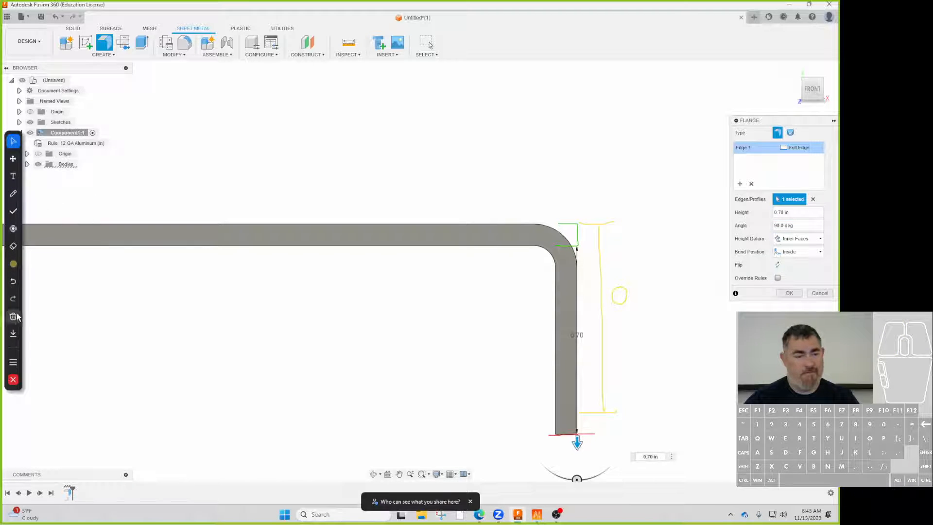
Step: Draw a red dimension from the plate's inner face to the flange's end and label it I
left_click(13, 193)
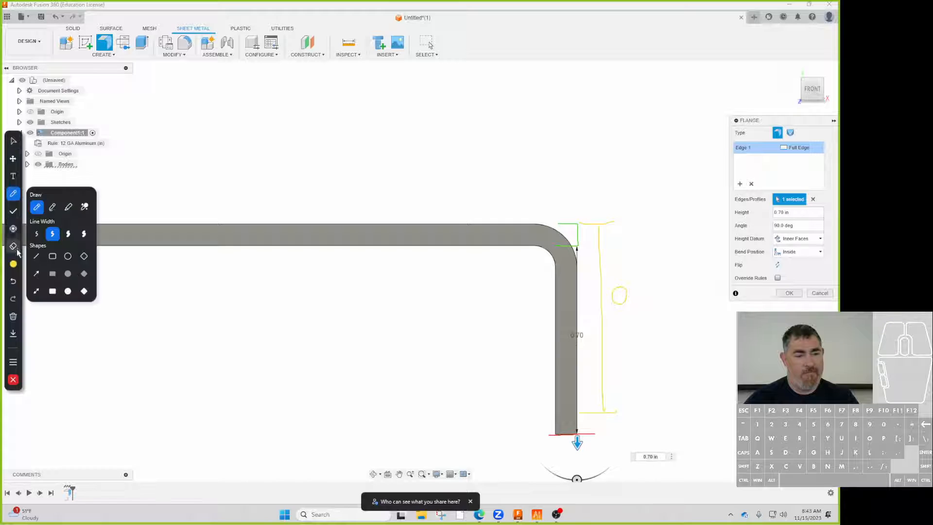
left_click(13, 264)
left_click(51, 267)
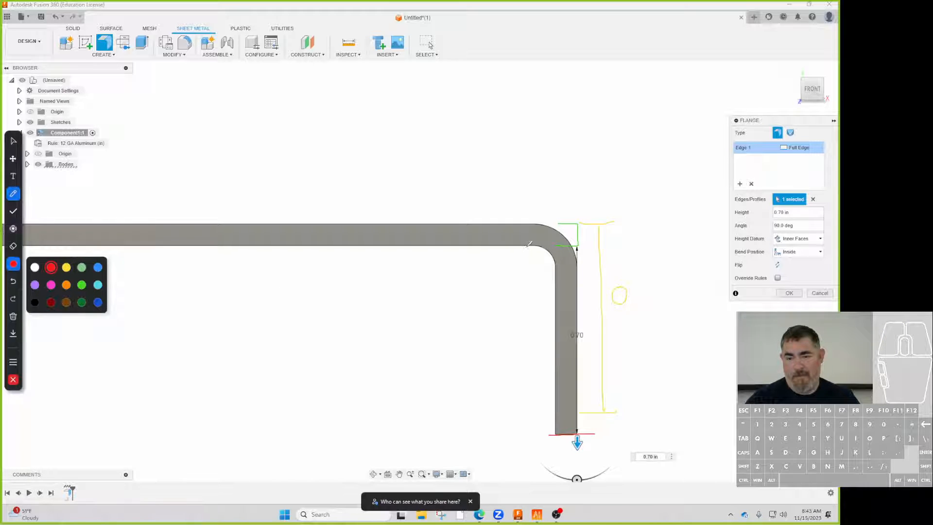
left_click_drag(528, 246, 506, 249)
left_click_drag(551, 434, 515, 429)
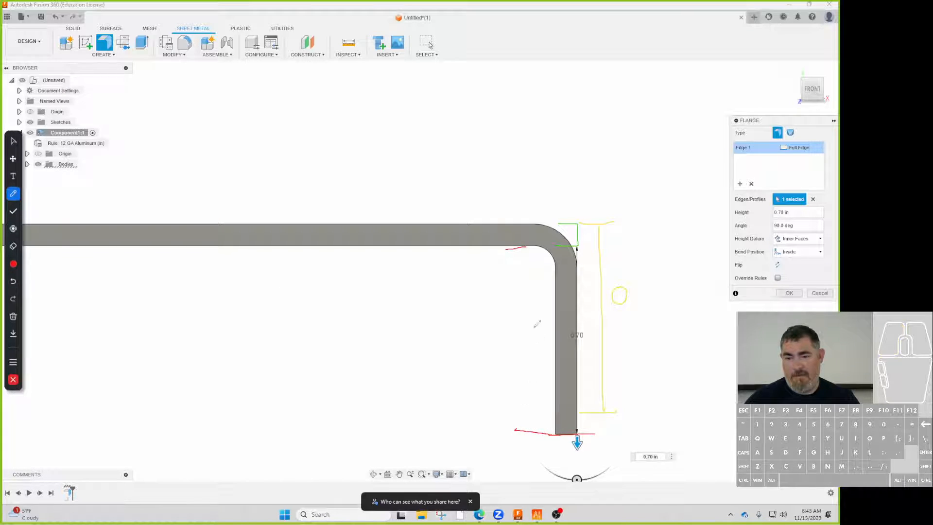
left_click_drag(522, 247, 524, 424)
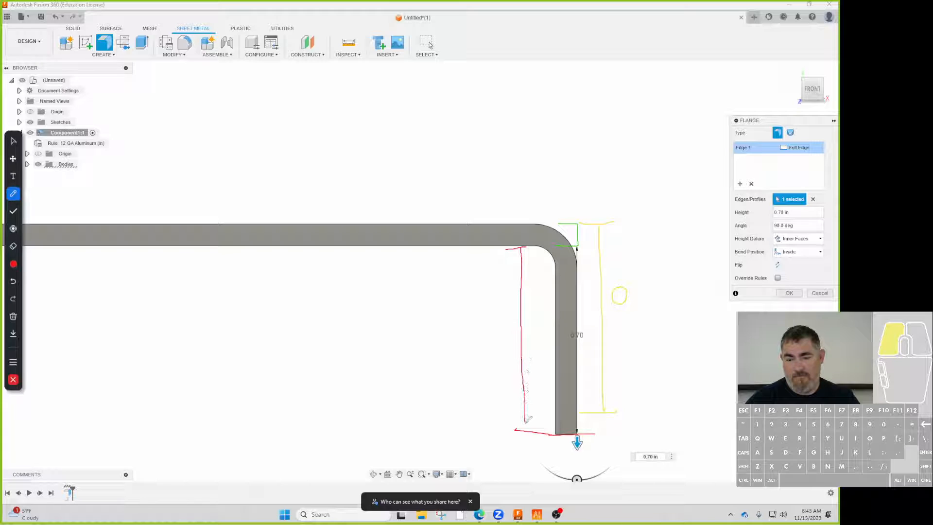
mouse_move(494, 343)
left_mouse_down()
mouse_move(497, 363)
mouse_move(506, 342)
mouse_move(489, 366)
left_mouse_up()
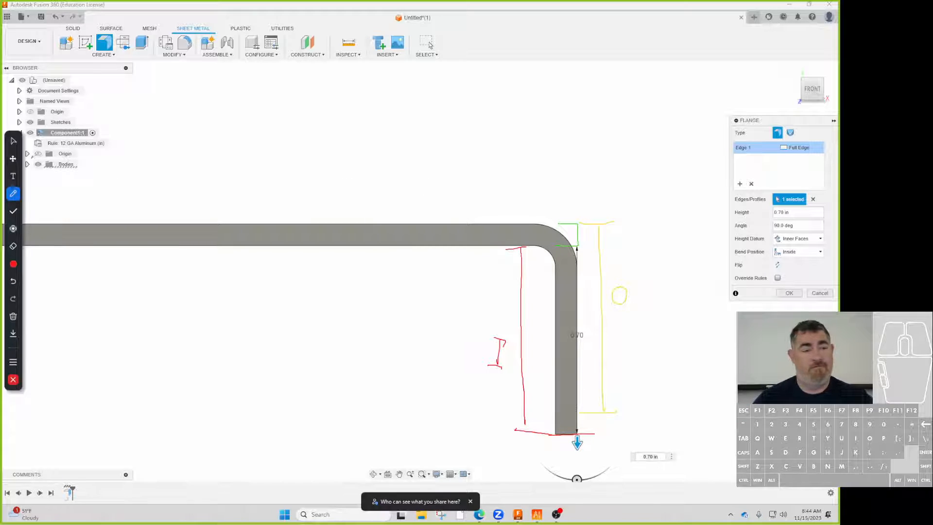
Step: Capture the Flange dialog with its bend position options expanded, switch to ActivInspire and paste the capture onto the page
left_click(13, 141)
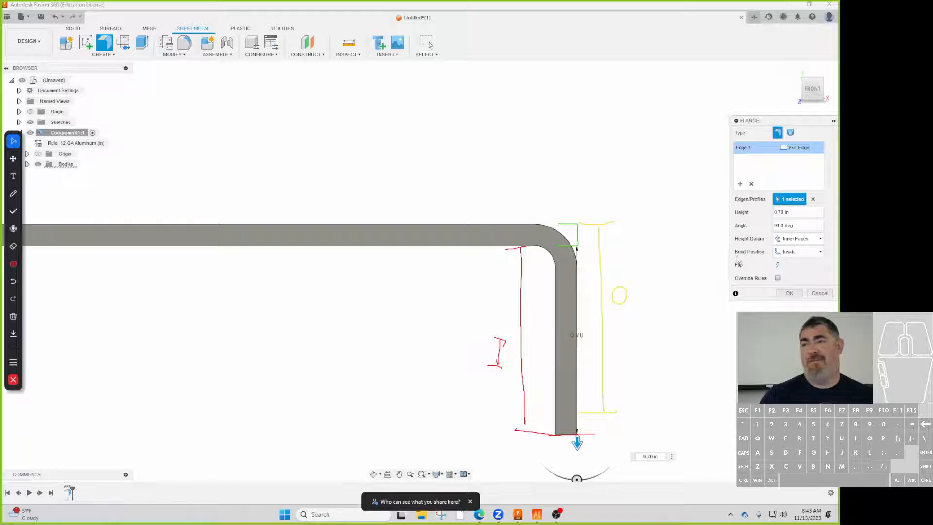
left_click(782, 251)
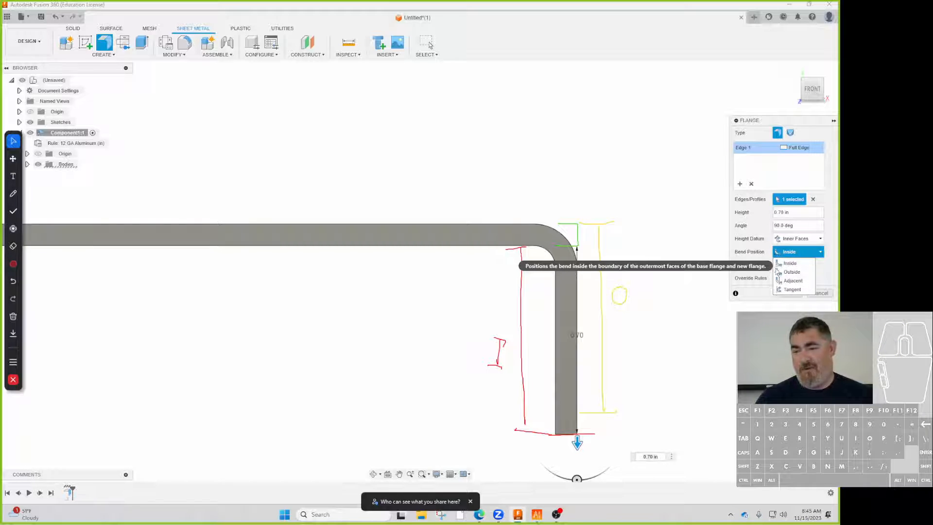
left_click(441, 515)
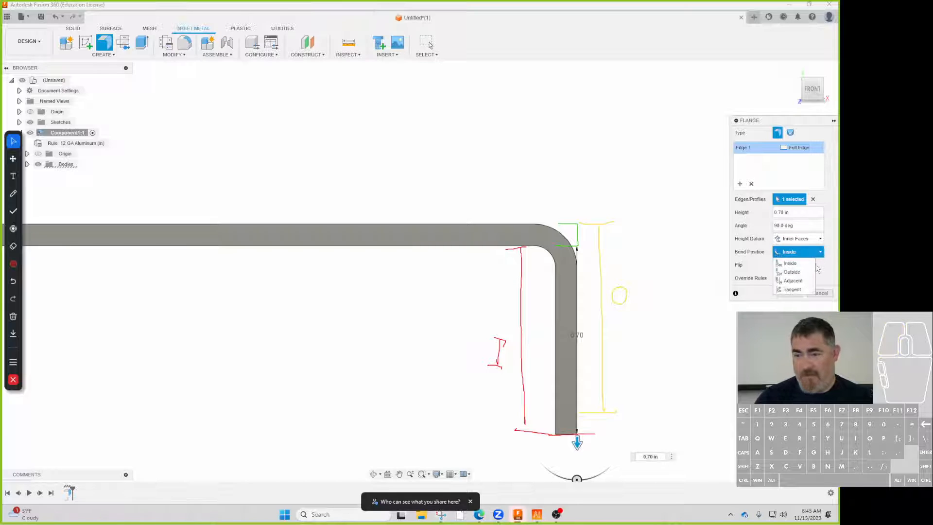
key("alt")
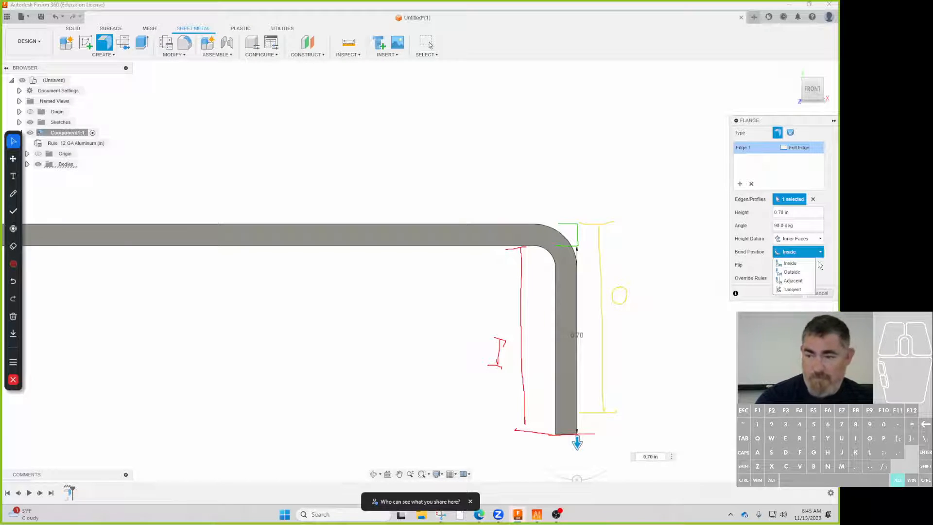
key("alt")
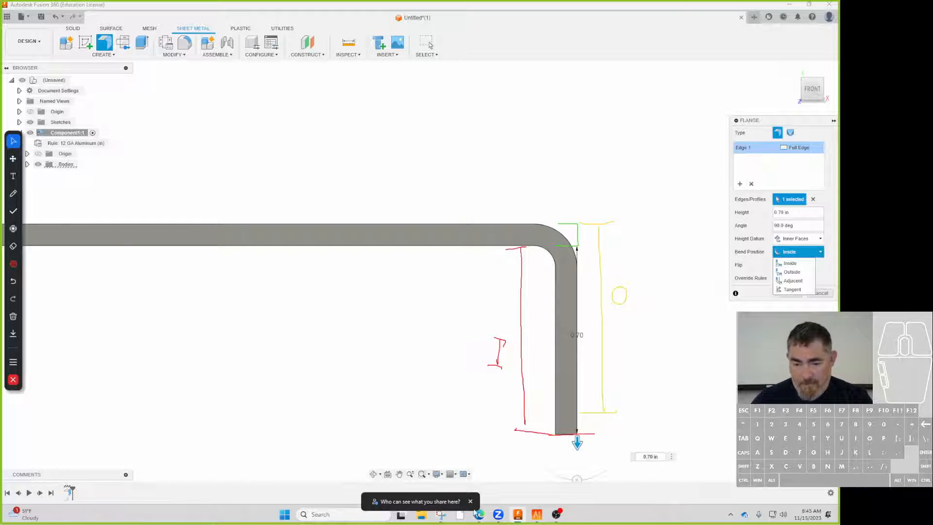
left_click(540, 517)
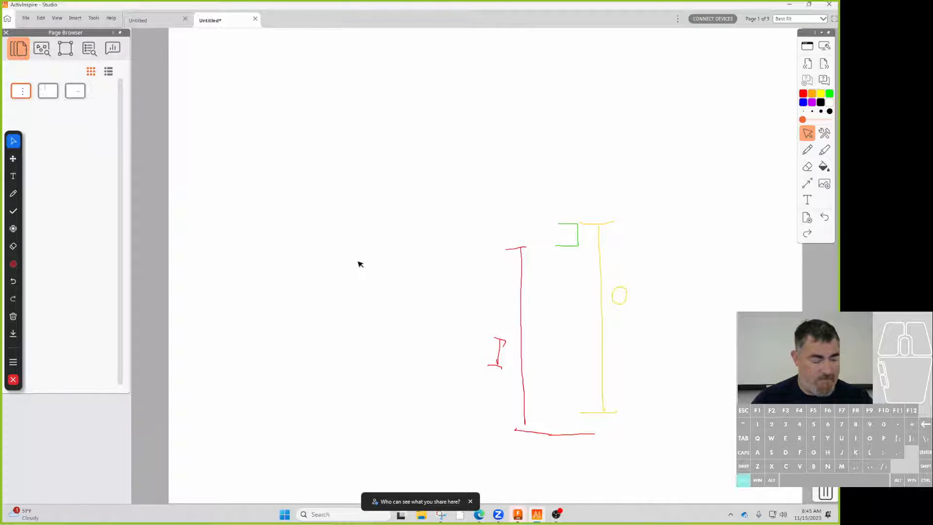
key("ctrl+v")
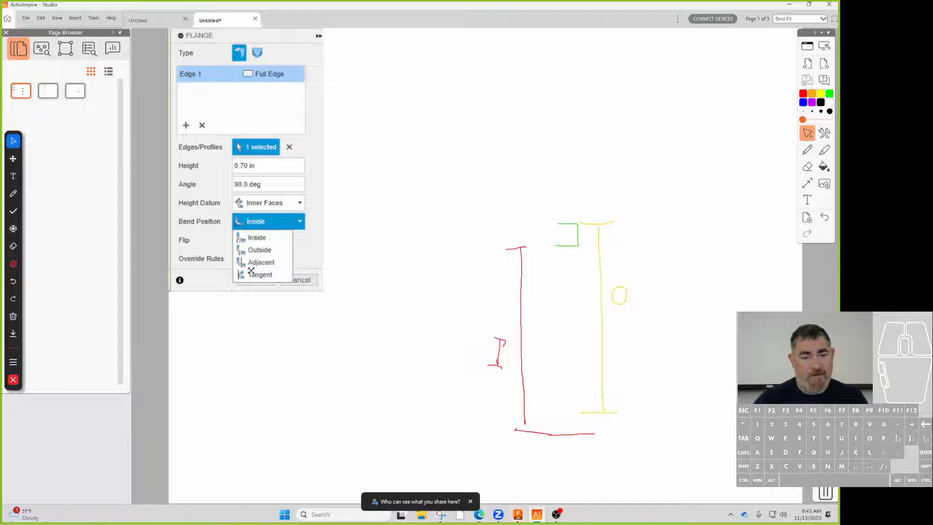
Step: Enlarge the pasted Flange dialog capture and reposition it so the bend position options are in view
left_click(265, 234)
left_click_drag(324, 294, 604, 464)
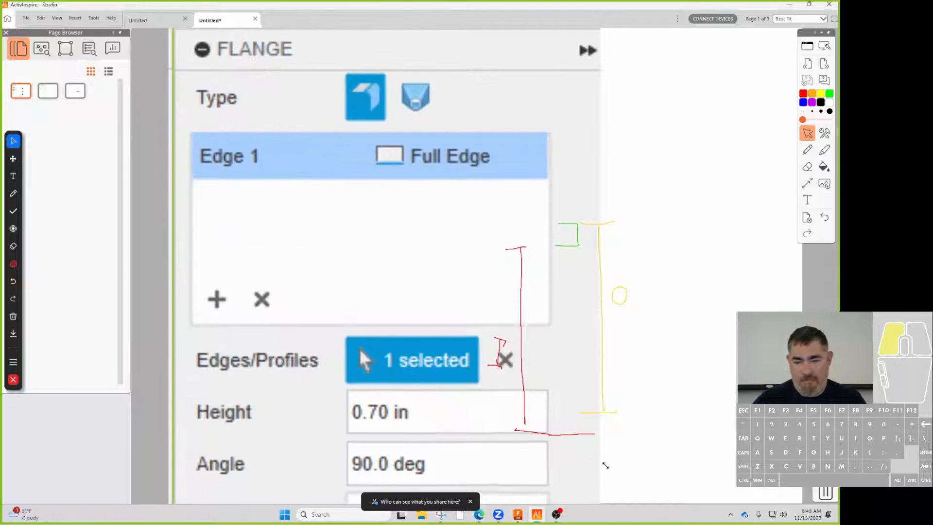
left_click_drag(431, 429, 330, 121)
left_click_drag(338, 315, 337, 257)
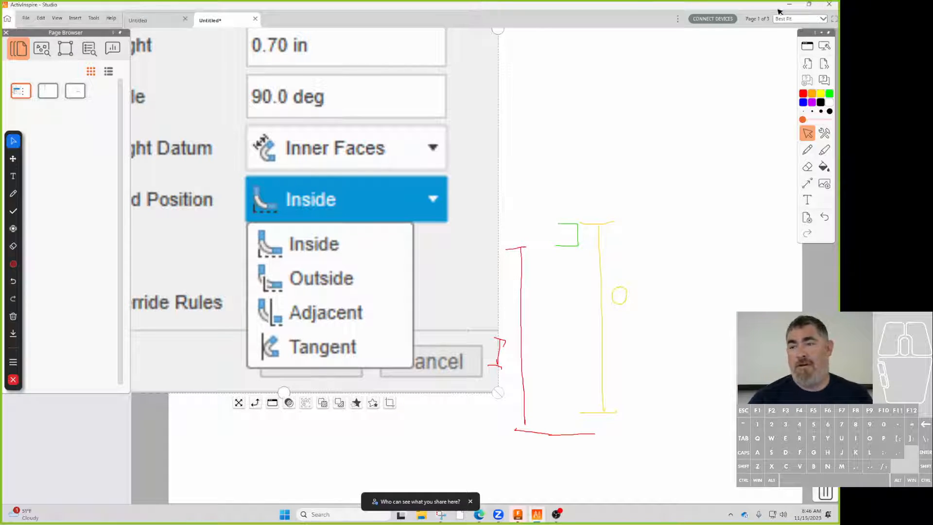
Step: Move the Flange dialog capture aside and delete it from the page
left_click_drag(334, 137, 223, 446)
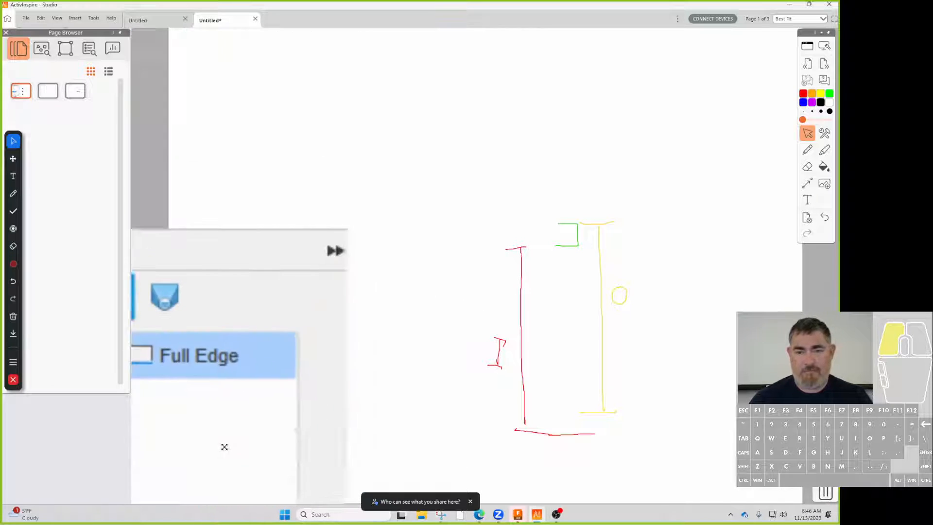
left_click(296, 115)
left_click(259, 282)
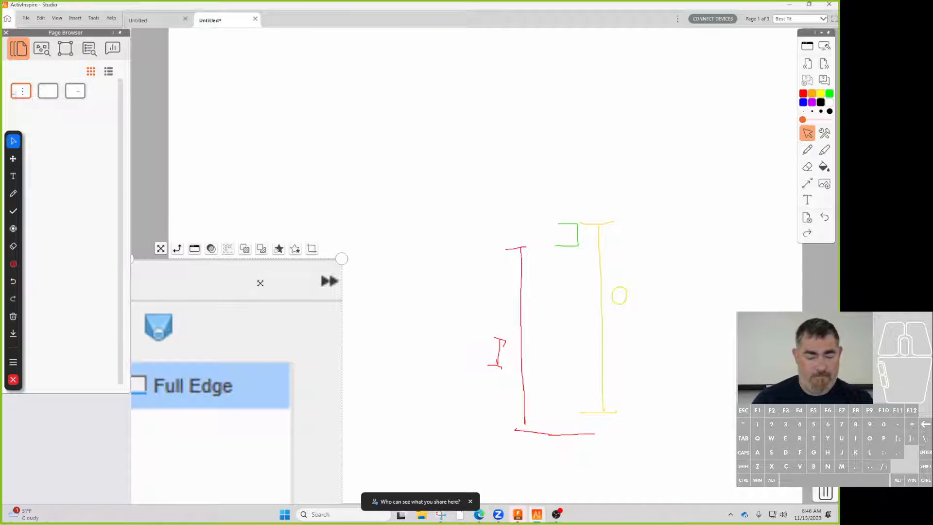
key("Delete")
Step: Sketch a green sheet metal profile with a flat top, a downward left leg and a right leg ending in an outward flange
left_click(807, 150)
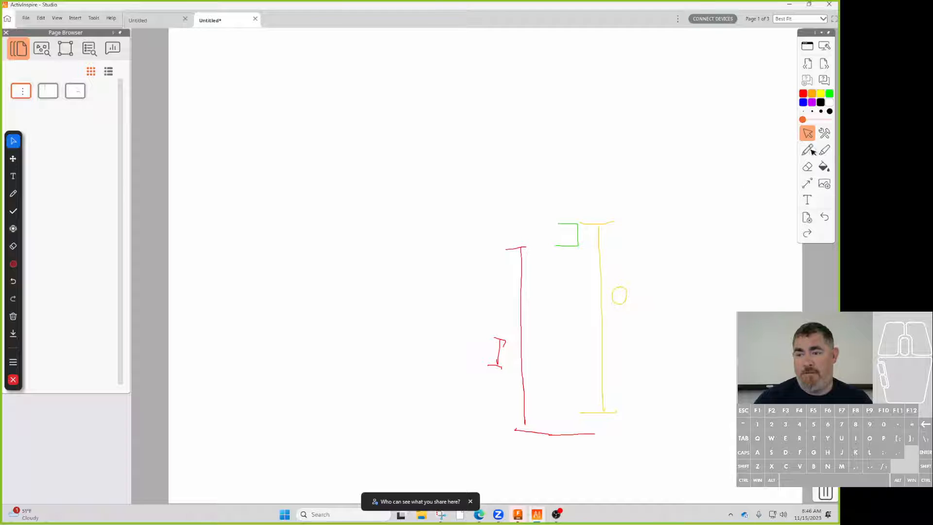
left_click_drag(302, 93, 422, 92)
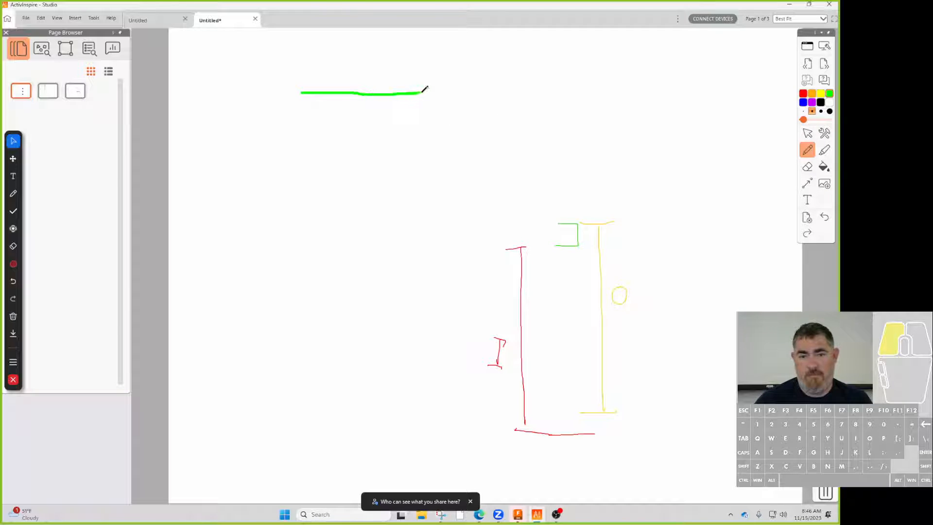
mouse_move(306, 110)
left_mouse_down()
mouse_move(418, 110)
mouse_move(424, 162)
left_mouse_up()
mouse_move(424, 92)
left_mouse_down()
mouse_move(444, 93)
mouse_move(455, 164)
mouse_move(505, 167)
left_mouse_up()
mouse_move(424, 158)
left_mouse_down()
mouse_move(466, 199)
mouse_move(520, 198)
left_mouse_up()
mouse_move(301, 93)
left_mouse_down()
mouse_move(285, 91)
mouse_move(275, 202)
mouse_move(280, 186)
left_mouse_up()
mouse_move(306, 111)
left_mouse_down()
mouse_move(295, 226)
mouse_move(271, 214)
mouse_move(276, 191)
left_mouse_up()
mouse_move(503, 168)
left_mouse_down()
mouse_move(524, 166)
mouse_move(523, 196)
mouse_move(514, 199)
left_mouse_up()
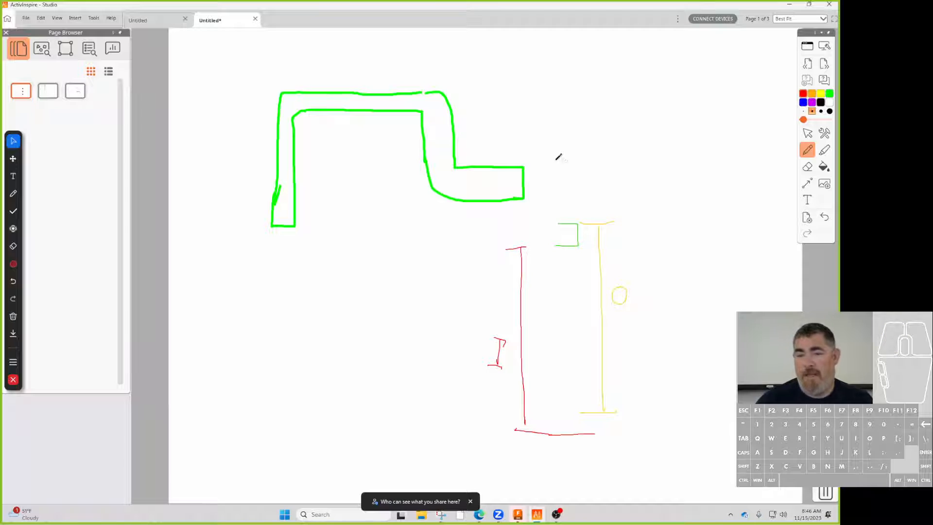
Step: Draw a red vertical dimension labelled 1 from the profile's top surface to the underside of the outward flange
left_click_drag(472, 88, 604, 101)
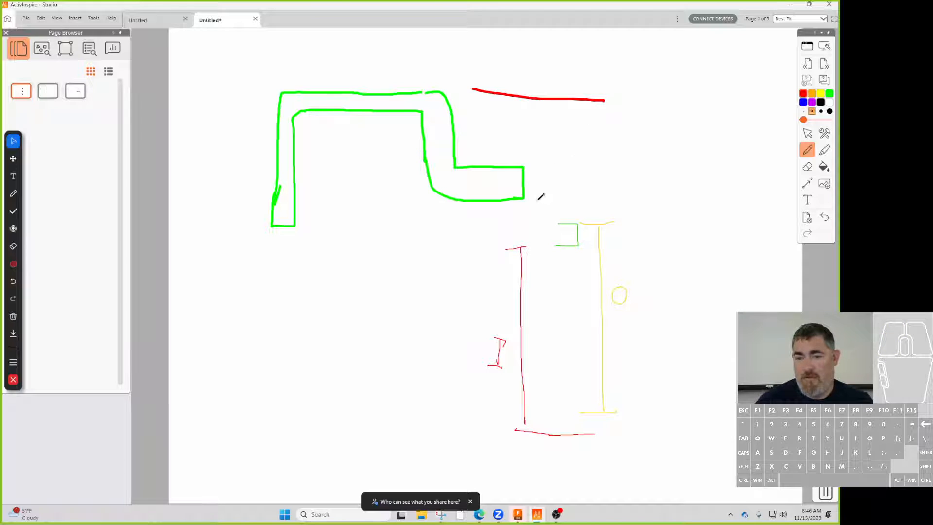
left_click_drag(537, 199, 583, 198)
left_click_drag(561, 100, 564, 198)
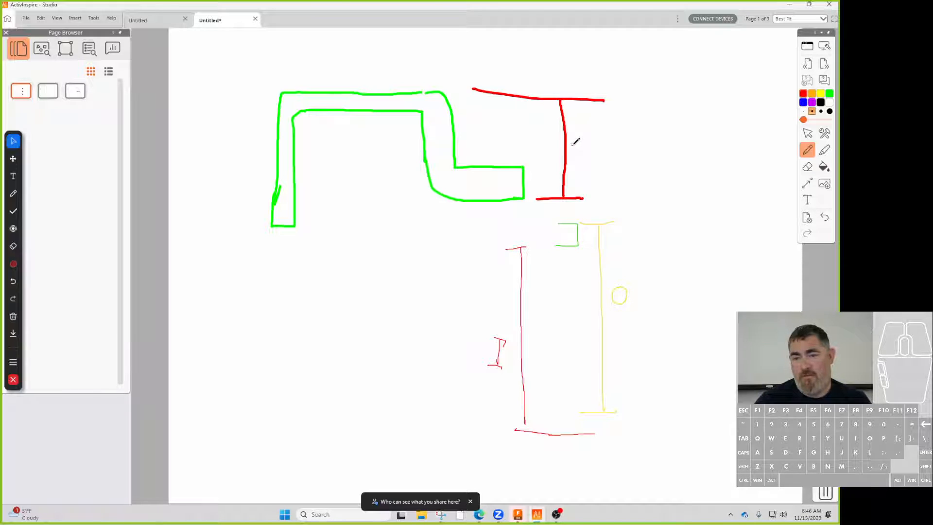
left_click_drag(573, 141, 575, 155)
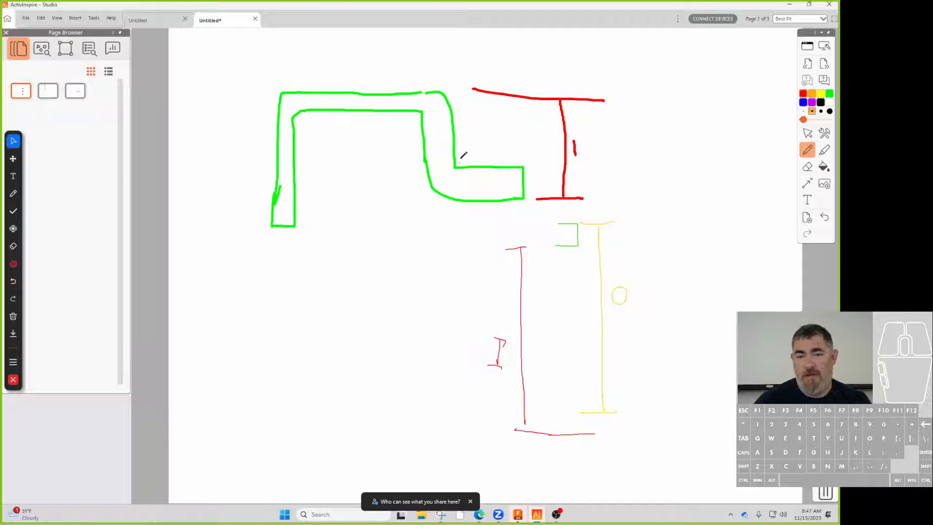
Step: Draw red extension lines above the right leg's outer face and the outward flange's end, and label the length .75
left_click_drag(447, 85, 451, 50)
mouse_move(523, 161)
left_mouse_down()
mouse_move(529, 56)
mouse_move(496, 58)
mouse_move(494, 73)
mouse_move(500, 65)
left_mouse_up()
left_click(481, 69)
mouse_move(505, 60)
left_mouse_down()
mouse_move(513, 57)
mouse_move(514, 72)
mouse_move(516, 56)
left_mouse_up()
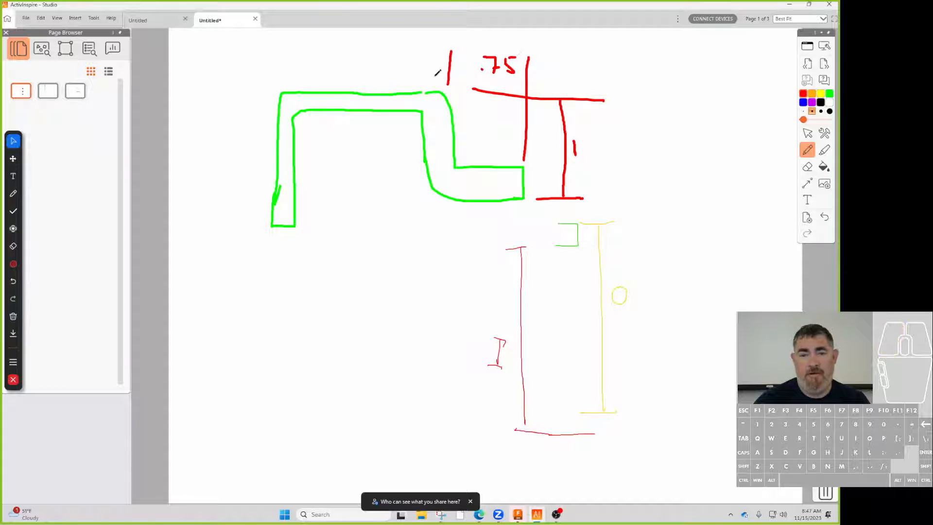
Step: Draw a red overall width dimension labelled 3, with arrowheads, above the profile's flat top
left_click_drag(280, 80, 281, 45)
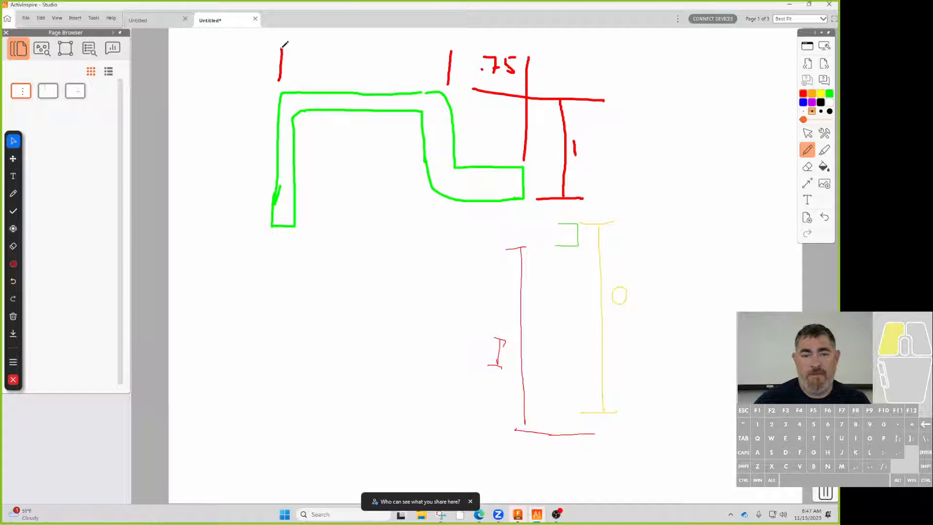
mouse_move(351, 56)
left_mouse_down()
mouse_move(360, 61)
mouse_move(354, 77)
left_mouse_up()
mouse_move(363, 67)
left_mouse_down()
mouse_move(451, 59)
mouse_move(288, 55)
mouse_move(291, 65)
left_mouse_up()
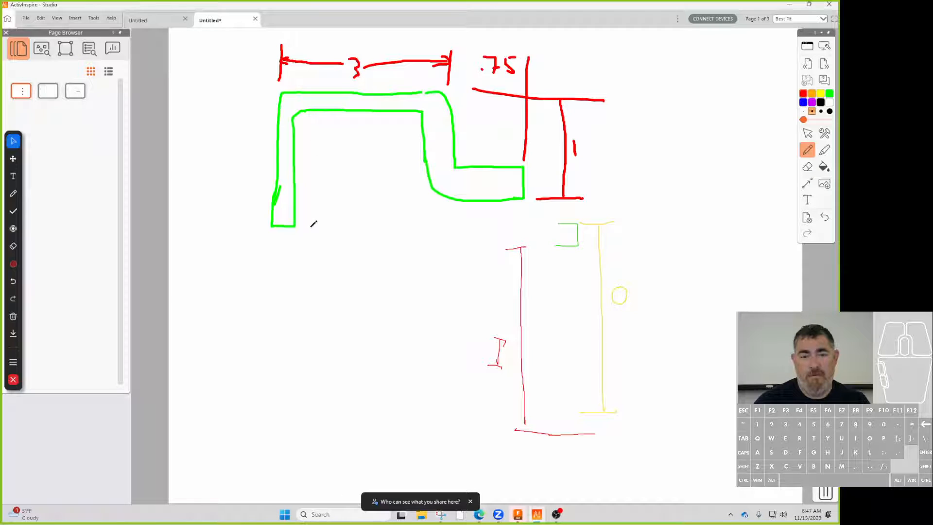
Step: Draw a red dimension labelled 1 for the left leg, from the top's inner face down to the leg's end
left_click_drag(222, 228, 261, 228)
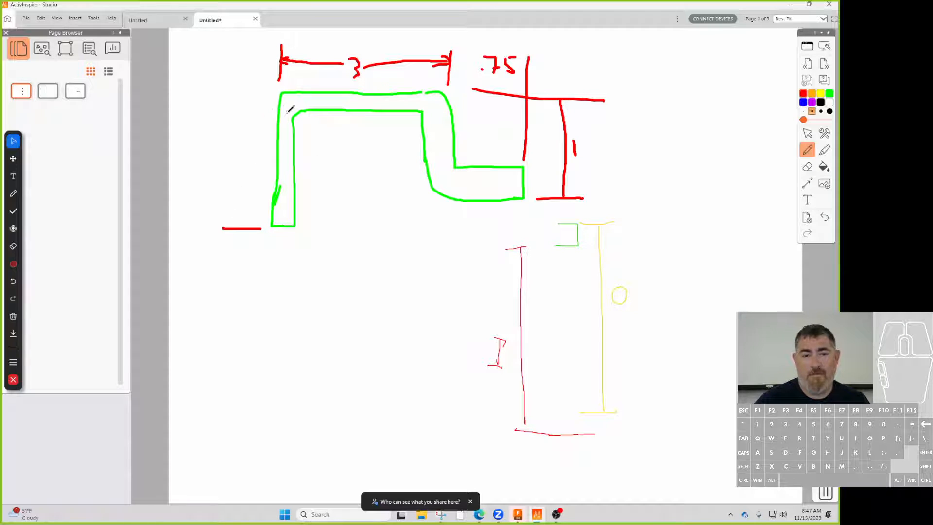
left_click_drag(288, 112, 234, 113)
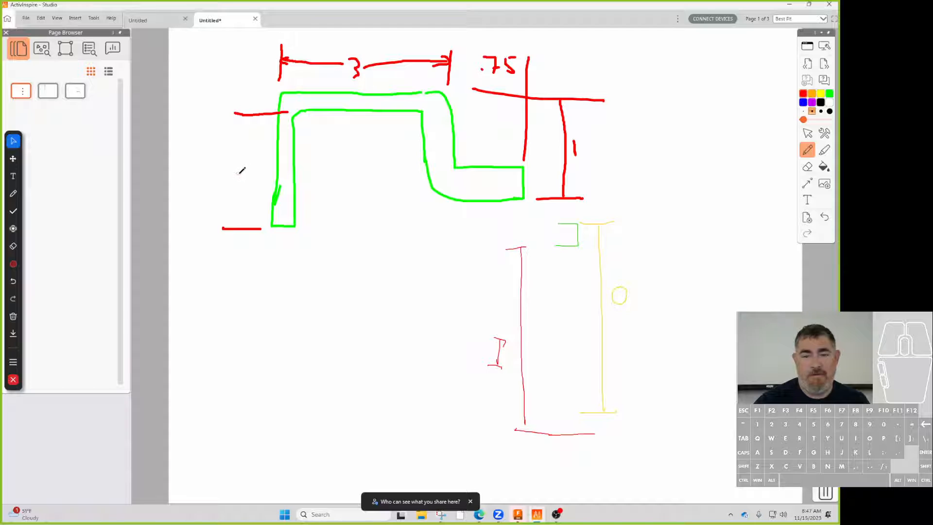
mouse_move(232, 159)
left_mouse_down()
mouse_move(231, 181)
mouse_move(238, 114)
left_mouse_up()
left_click_drag(231, 118, 245, 121)
left_click_drag(236, 190, 234, 226)
left_click_drag(243, 215, 234, 226)
Step: Add red arrowheads to the right-hand height dimension and to the .75 flange length dimension
left_click_drag(551, 106, 566, 108)
left_click_drag(551, 186, 574, 191)
mouse_move(526, 59)
left_mouse_down()
mouse_move(542, 63)
mouse_move(533, 72)
left_mouse_up()
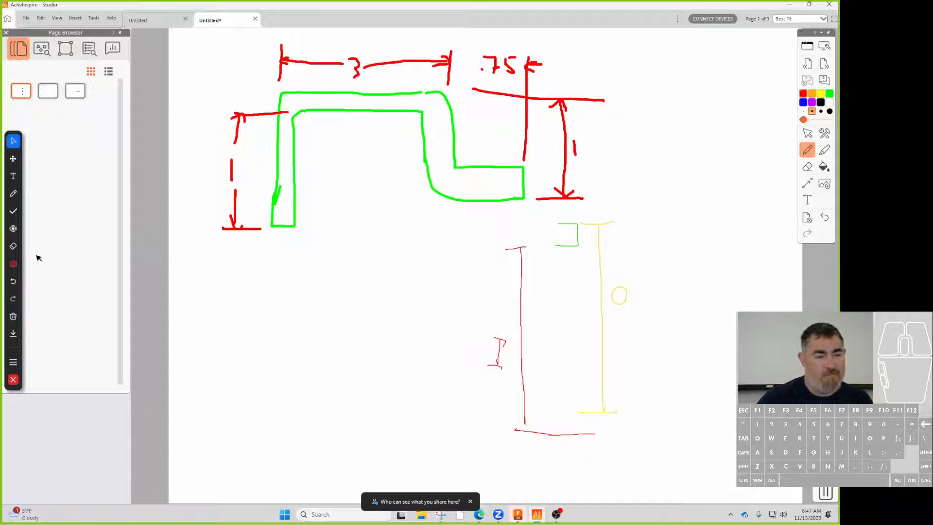
Step: Clear all screen annotation drawings, switch to Fusion 360 and cancel the open Flange command
left_click(13, 317)
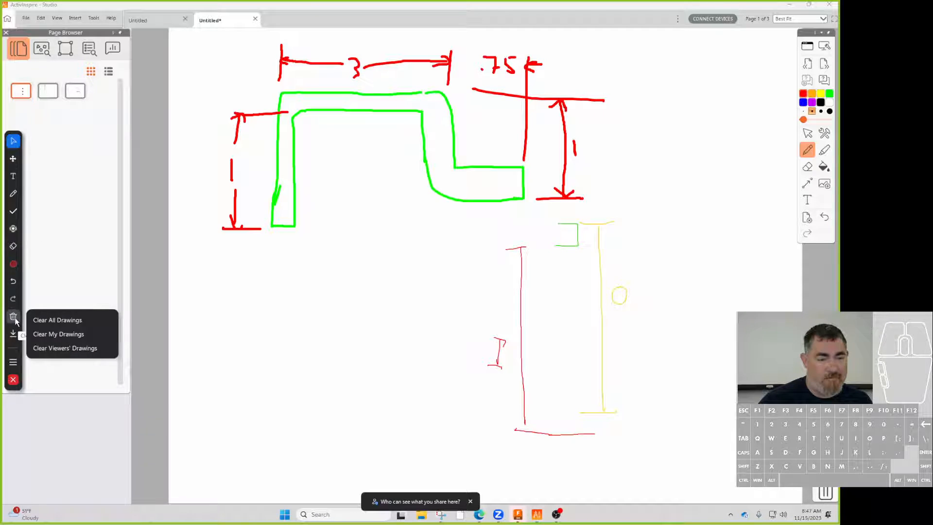
left_click(48, 320)
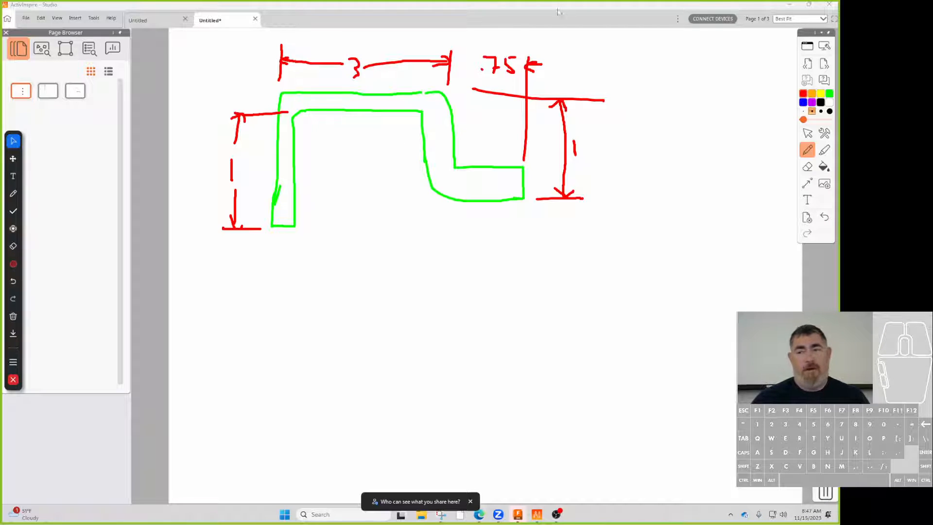
left_click(524, 516)
key("Escape")
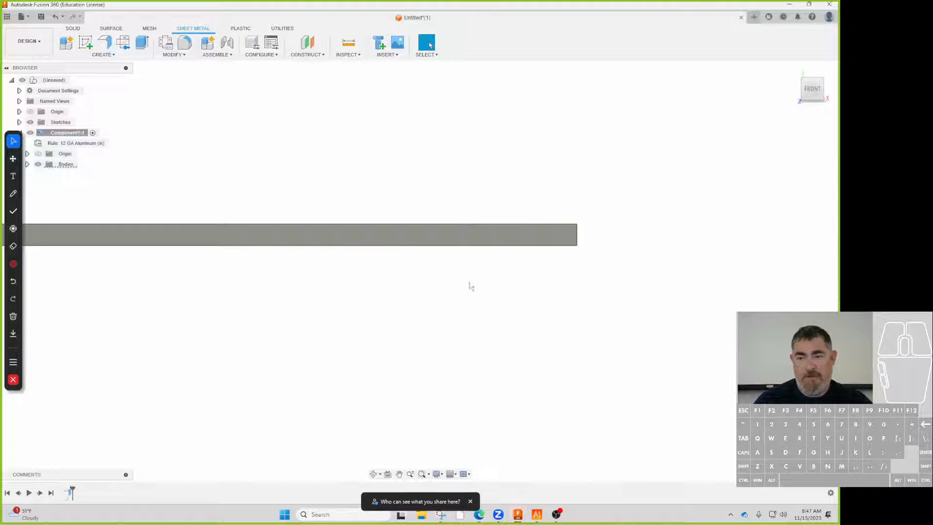
Step: Activate the top-level component so that the base sketch is available in the timeline
scroll(562, 287, "up", 3)
middle_click_drag(314, 356, 289, 441, "shift")
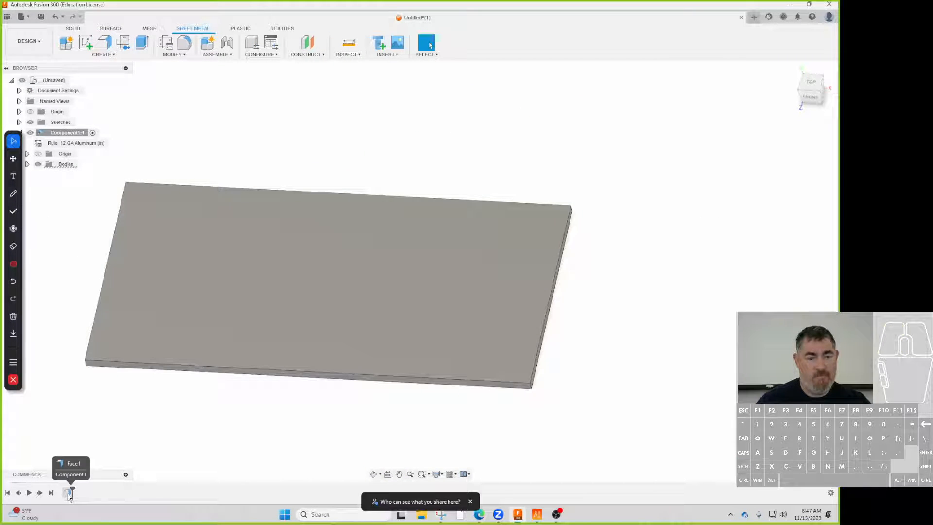
left_click(68, 493)
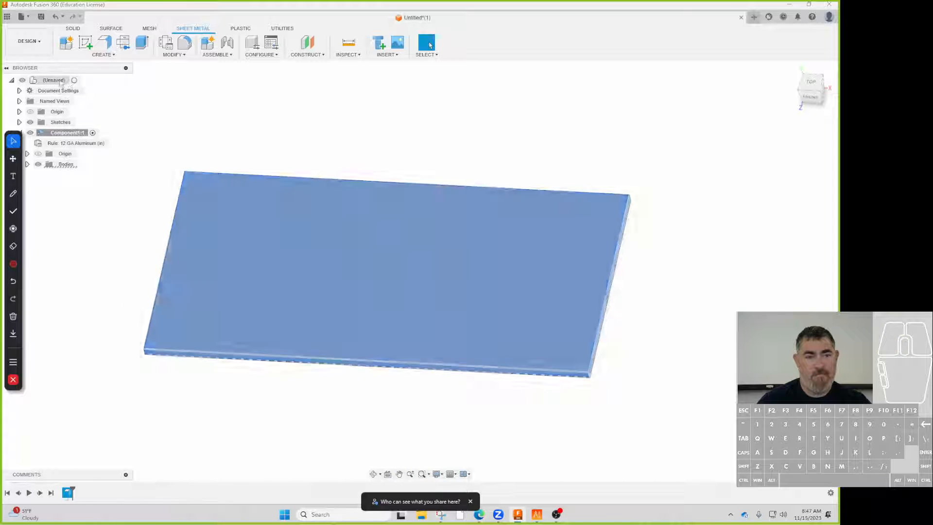
double_click(60, 81)
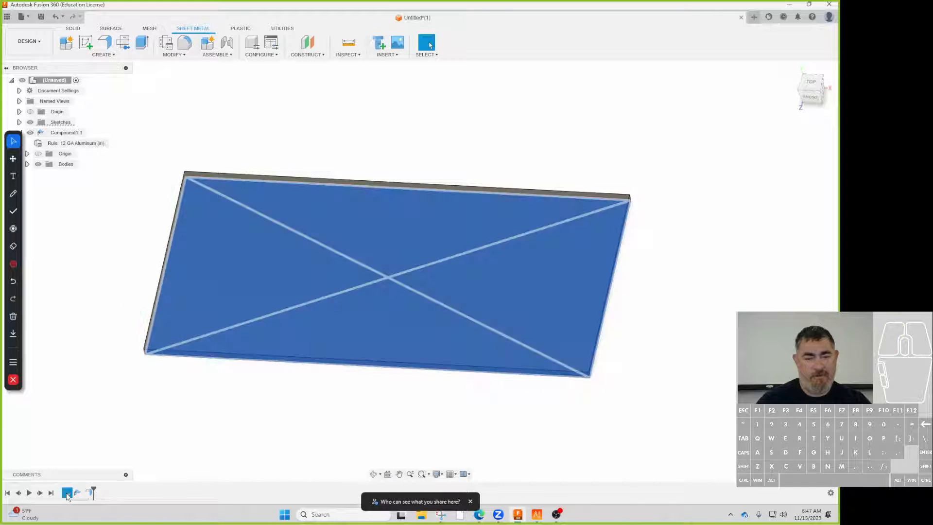
Step: Edit the base sketch, set the rectangle's longer dimension to 3 in and finish the sketch
double_click(67, 494)
double_click(442, 119)
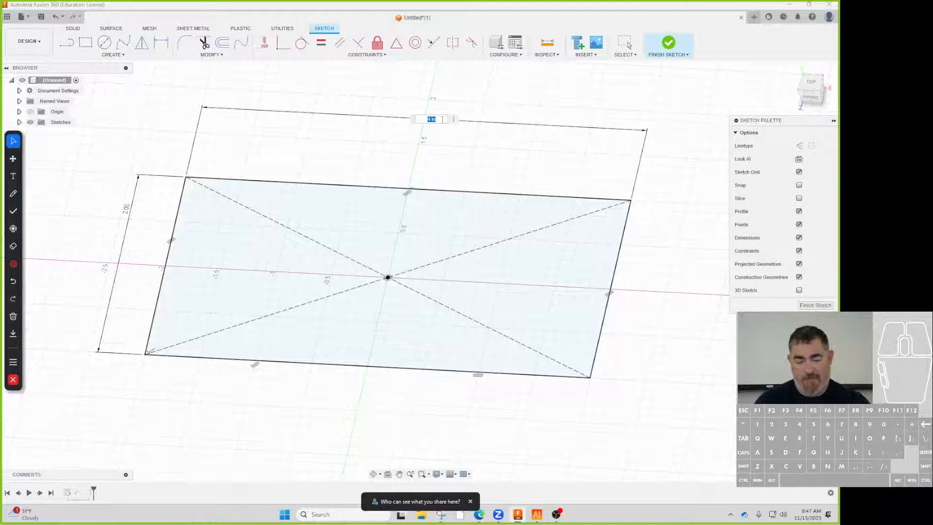
type("3")
key("Return")
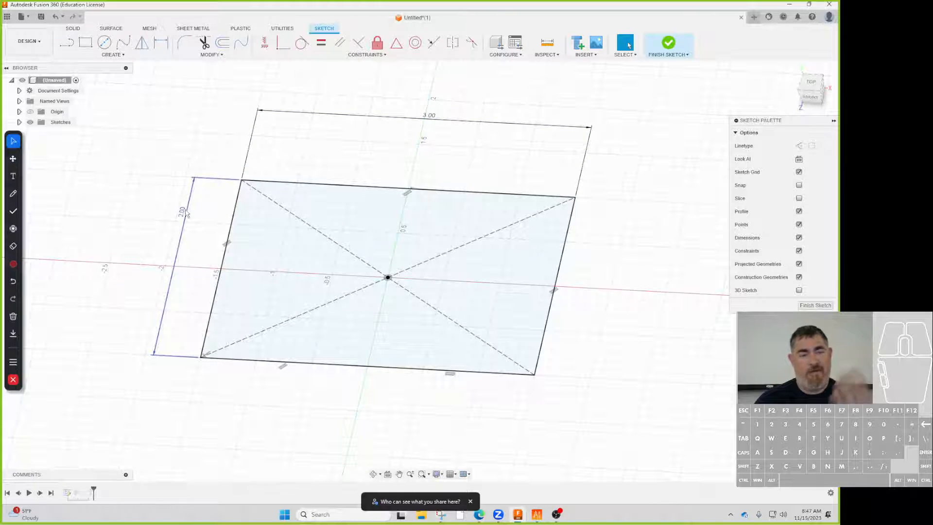
left_click(669, 43)
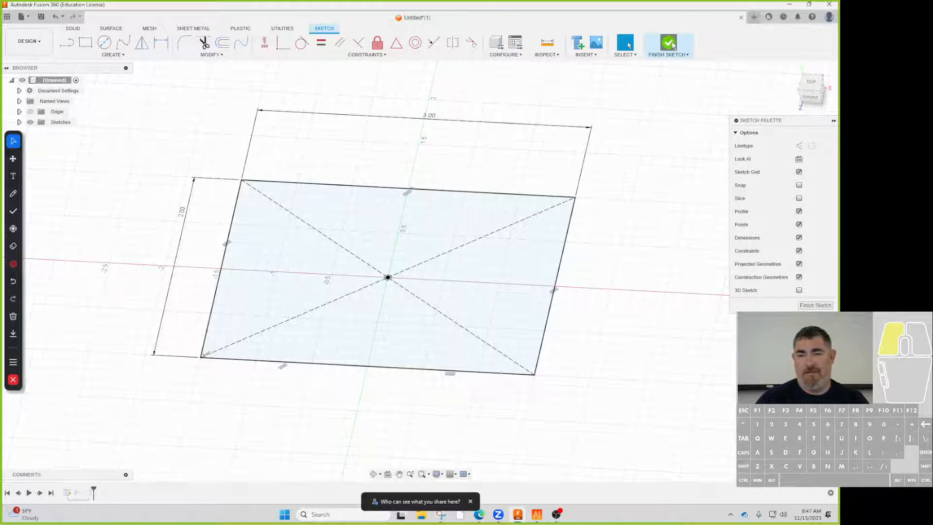
middle_click_drag(274, 286, 235, 265, "shift")
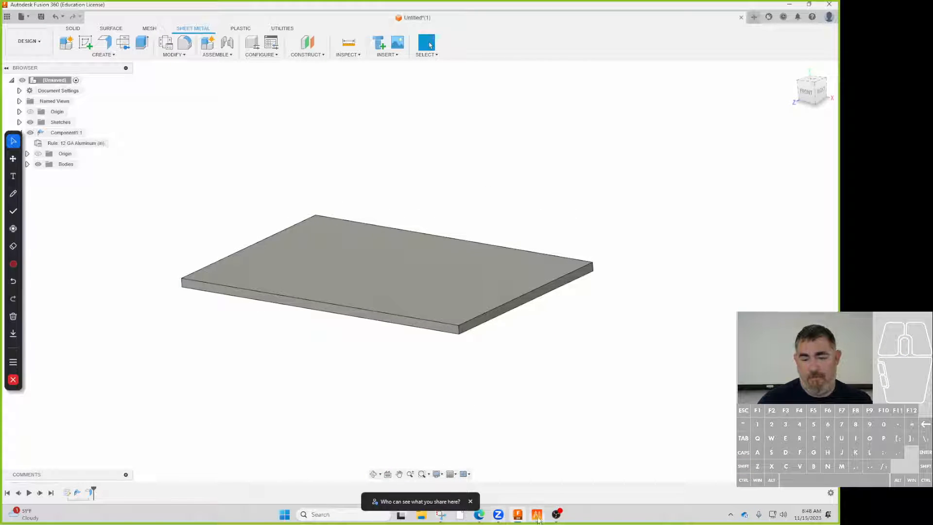
Step: Check the dimensioned profile in ActivInspire, return to Fusion 360 and pull a flange about 1.20 in down from the plate's right lower edge
left_click(537, 516)
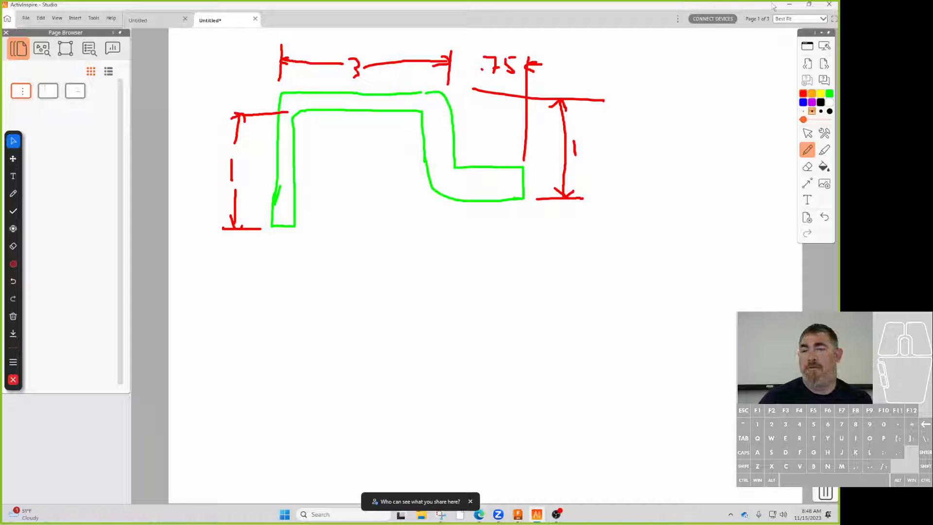
left_click(789, 4)
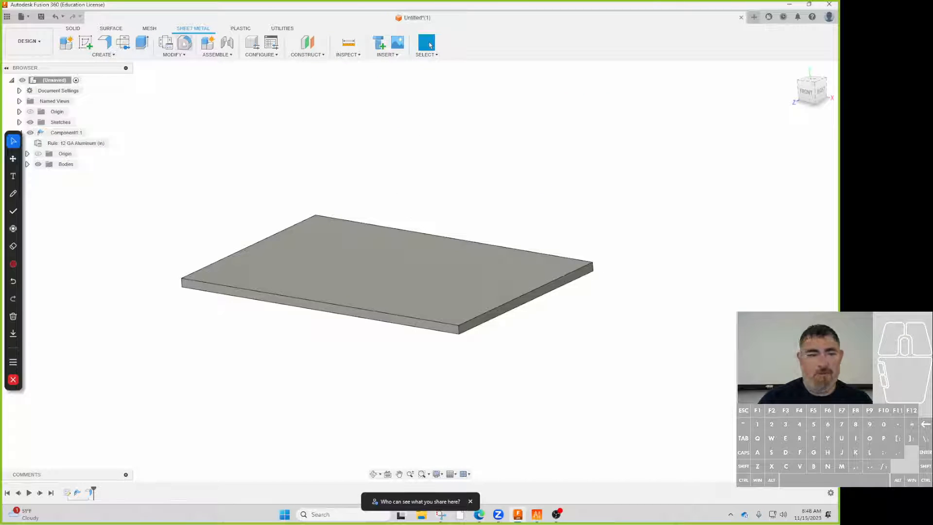
left_click(105, 43)
left_click(508, 311)
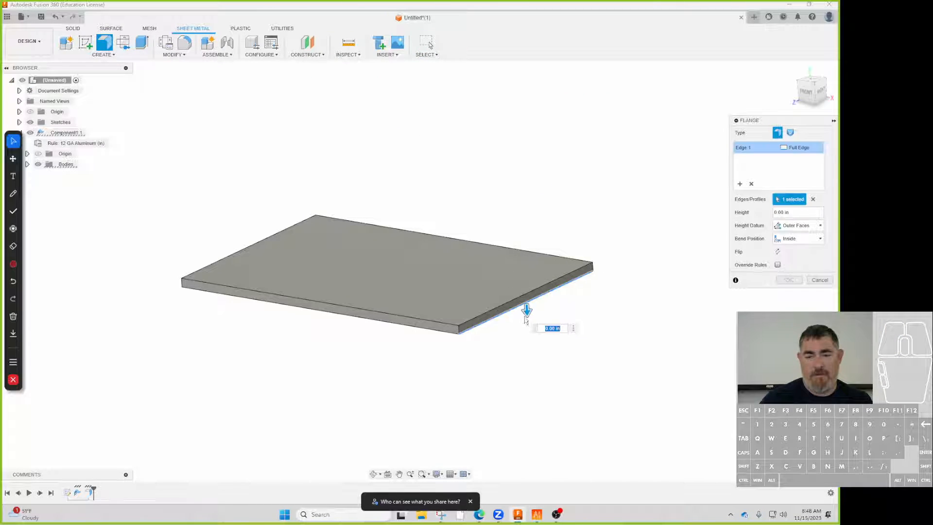
left_click_drag(526, 319, 534, 440)
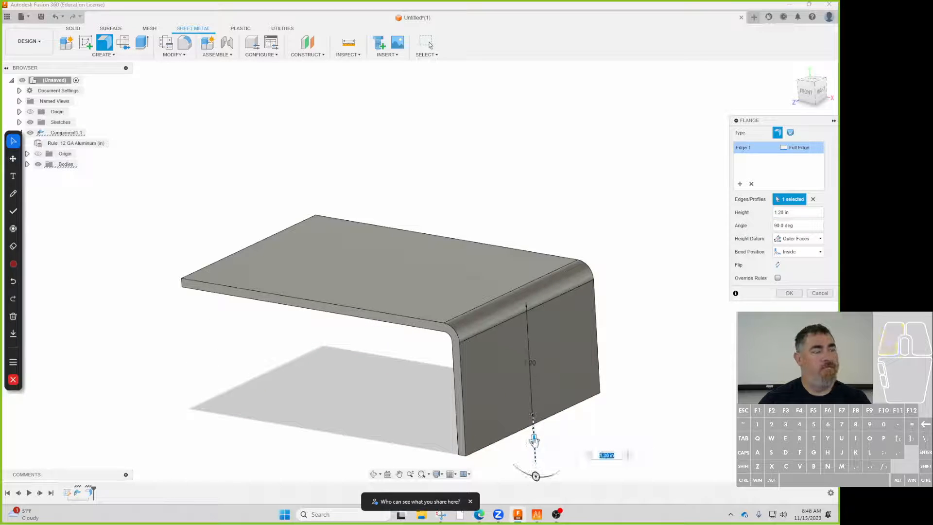
Step: Switch to ActivInspire, mark the outer face at the profile's upper right bend with a short blue line, and return to Fusion 360
mouse_move(480, 519)
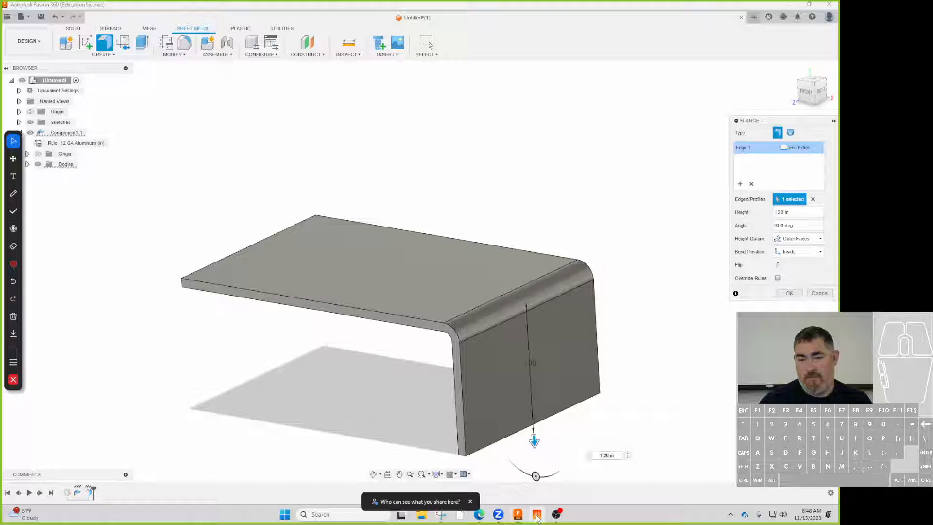
left_click(536, 514)
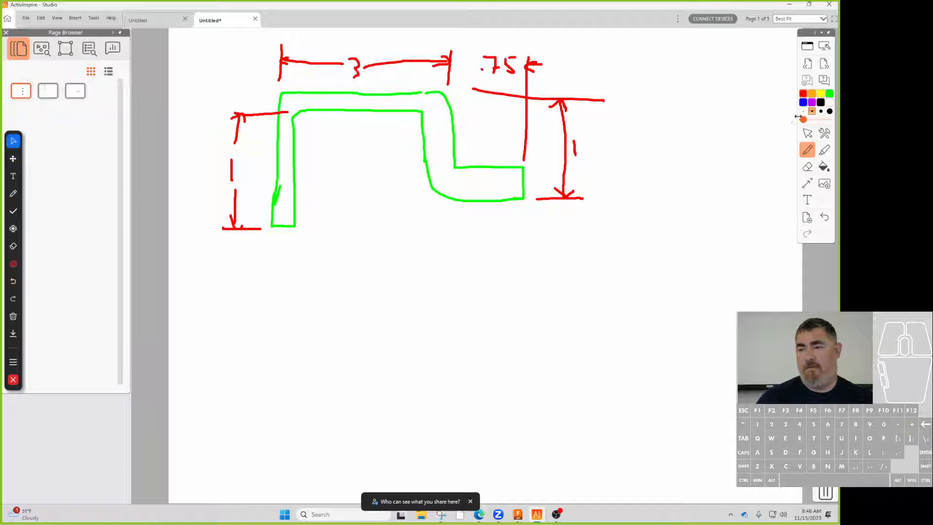
left_click(803, 102)
left_click_drag(450, 91, 452, 105)
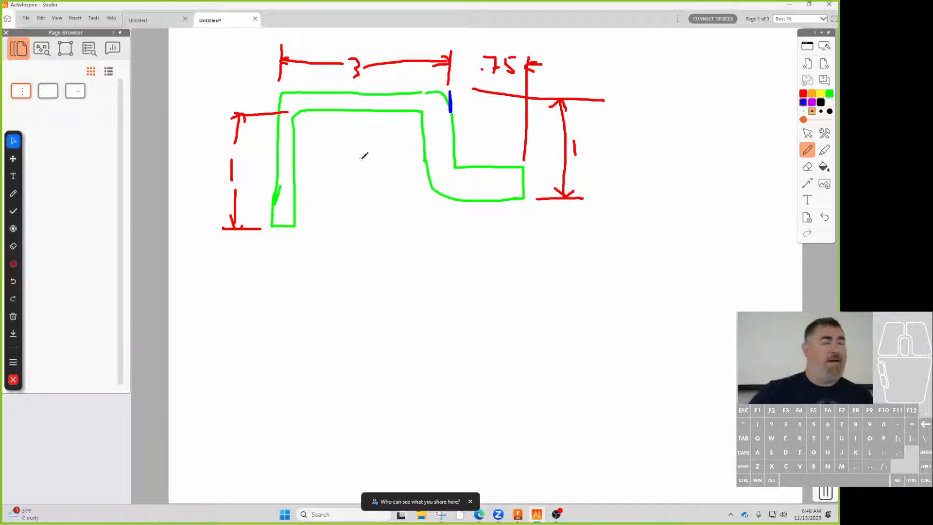
left_click(517, 514)
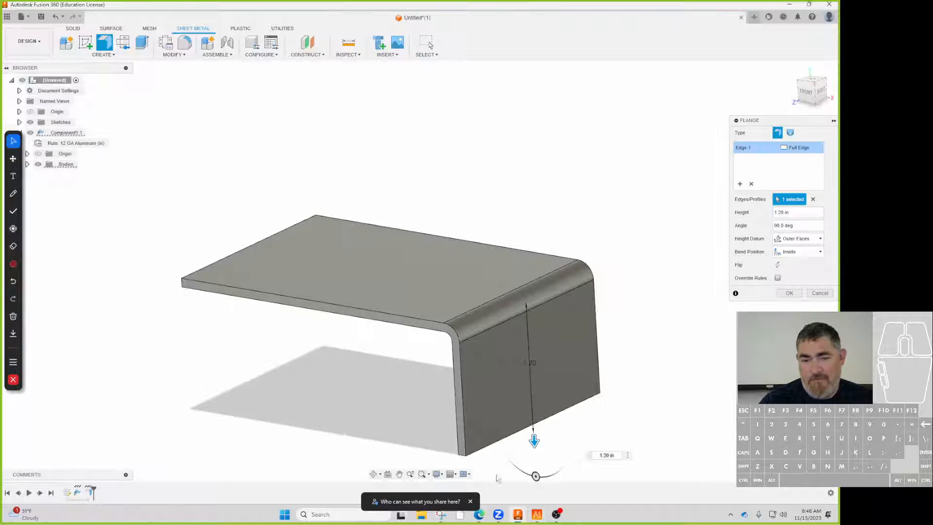
Step: Try the Outside bend position on the flange and set it back to Inside
left_click(794, 255)
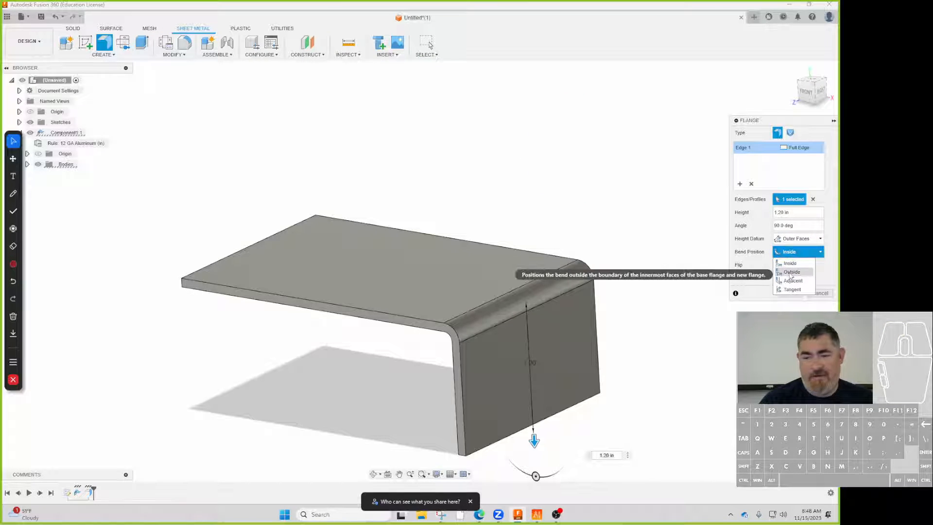
left_click(789, 272)
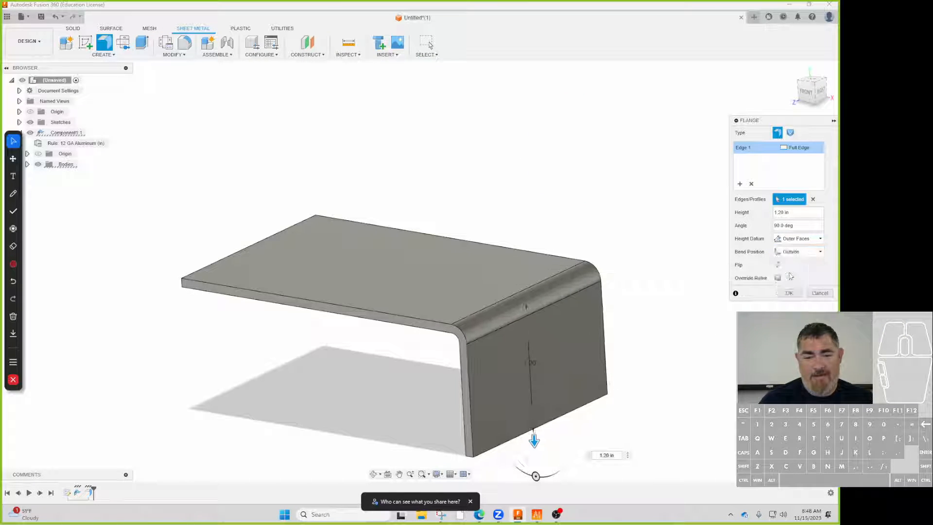
left_click(797, 252)
left_click(791, 263)
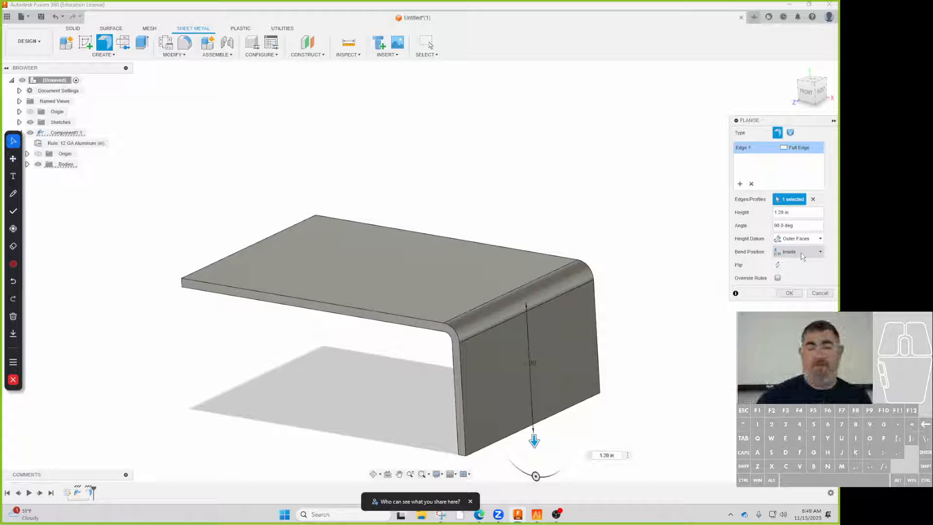
Step: Set the flange's height to 1 in and its height datum to Inner Faces, checking the profile sketch in ActivInspire in between
left_click(784, 213)
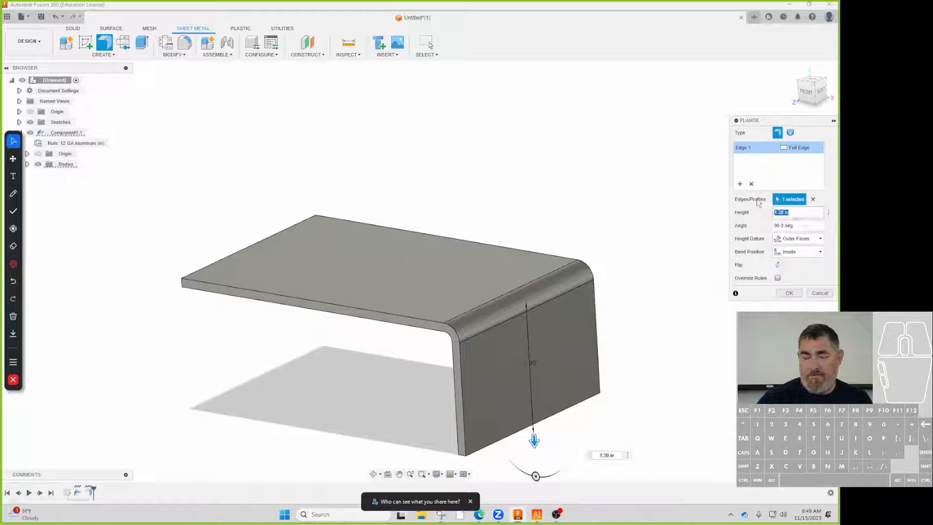
type("1")
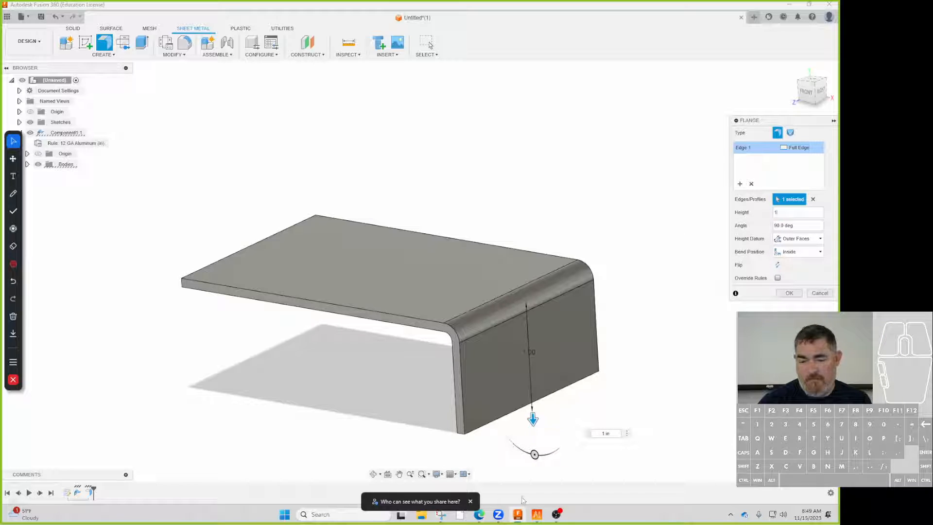
left_click(537, 514)
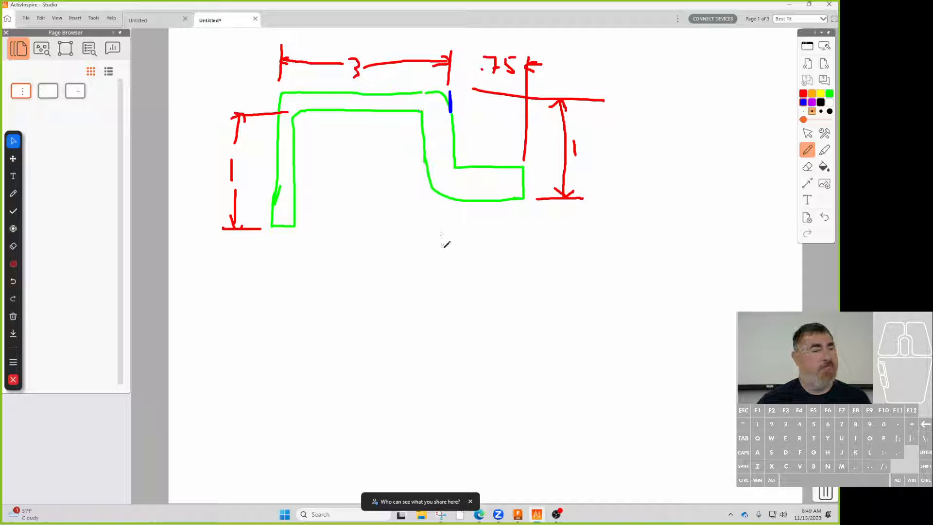
left_click(789, 5)
left_click(797, 238)
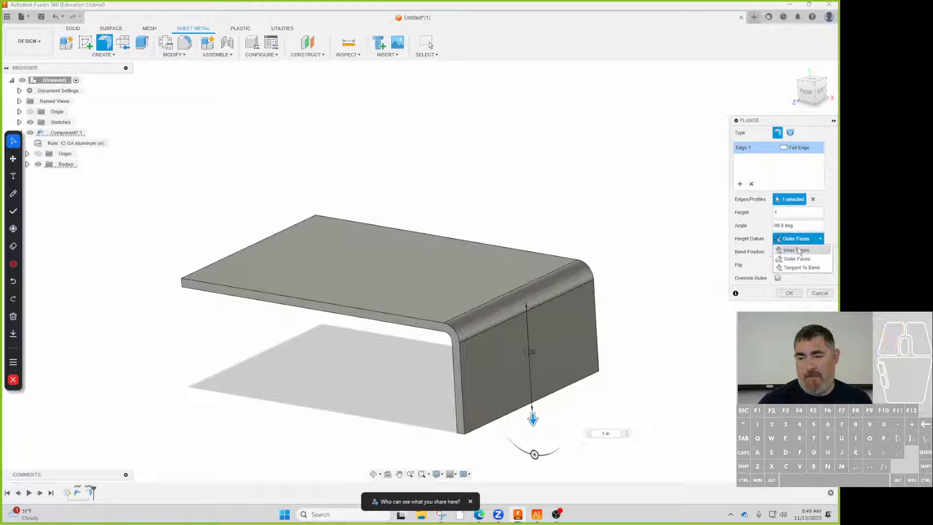
left_click(797, 251)
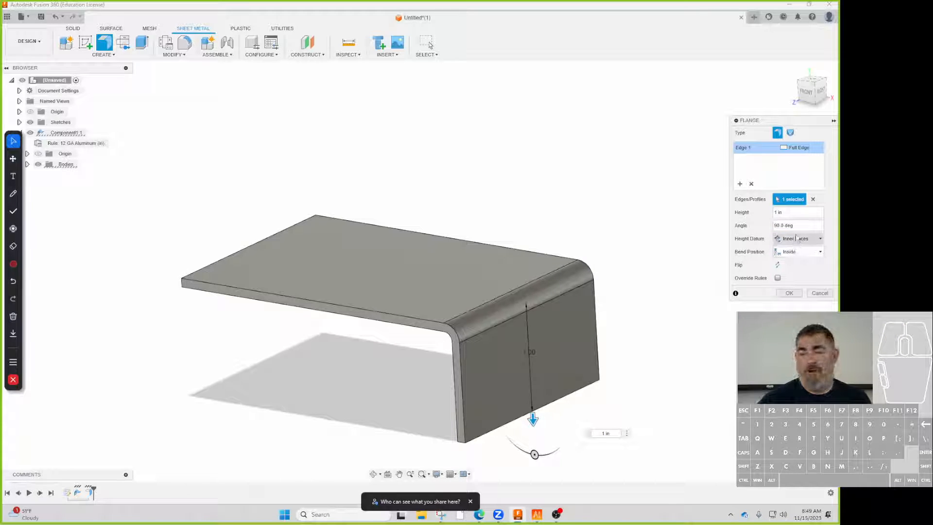
Step: Set the 1 in flange's height datum to Outer Faces and finish the flange
left_click(797, 239)
left_click(796, 259)
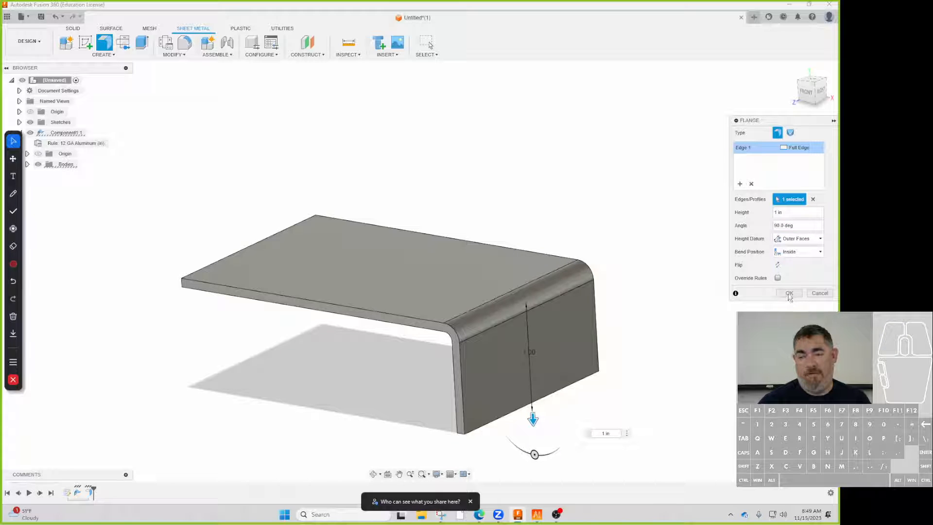
left_click(789, 294)
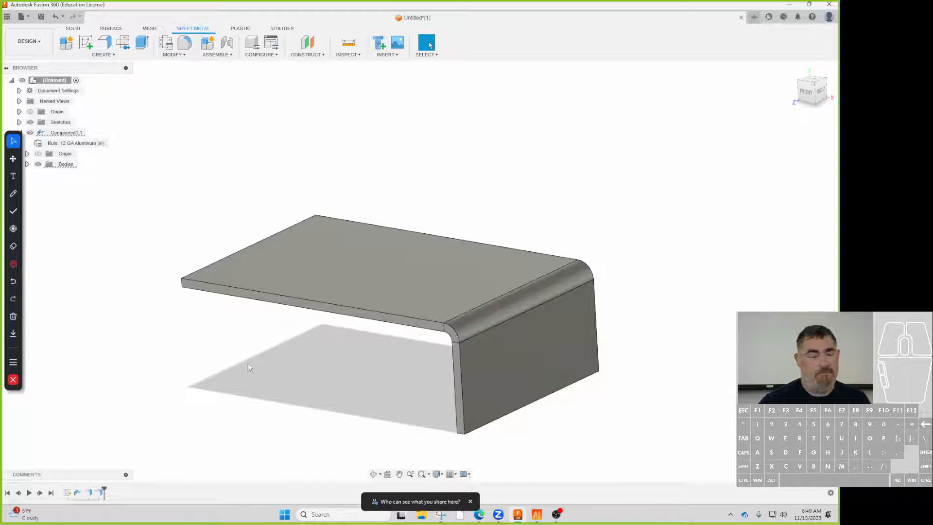
Step: Pull a flange about 0.90 in outward from the vertical flange's lower edge, and in ActivInspire mark the profile's lower right underside with a short blue line
left_click(105, 42)
left_click(509, 418)
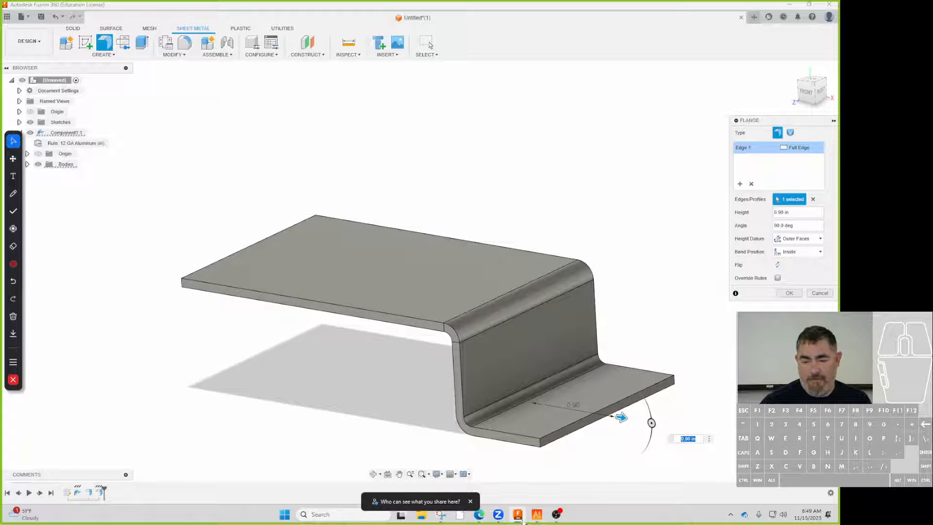
left_click(537, 514)
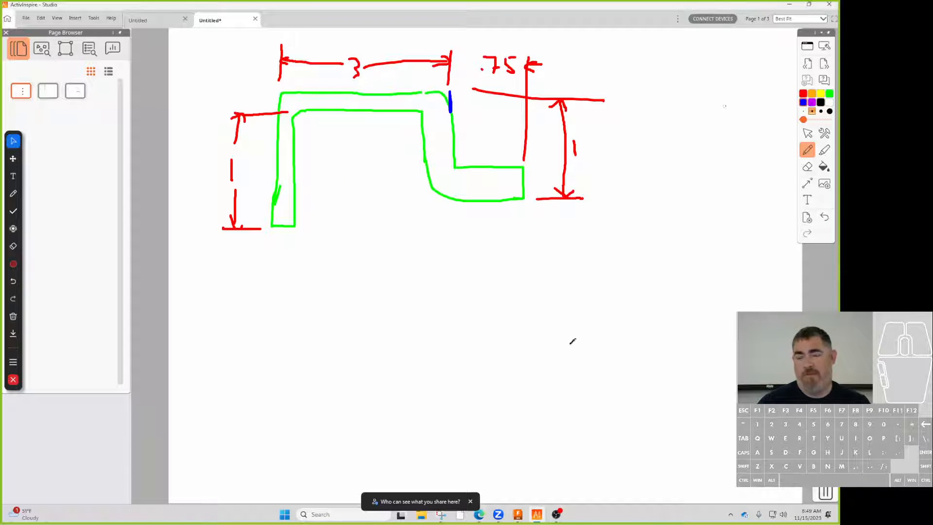
mouse_move(537, 514)
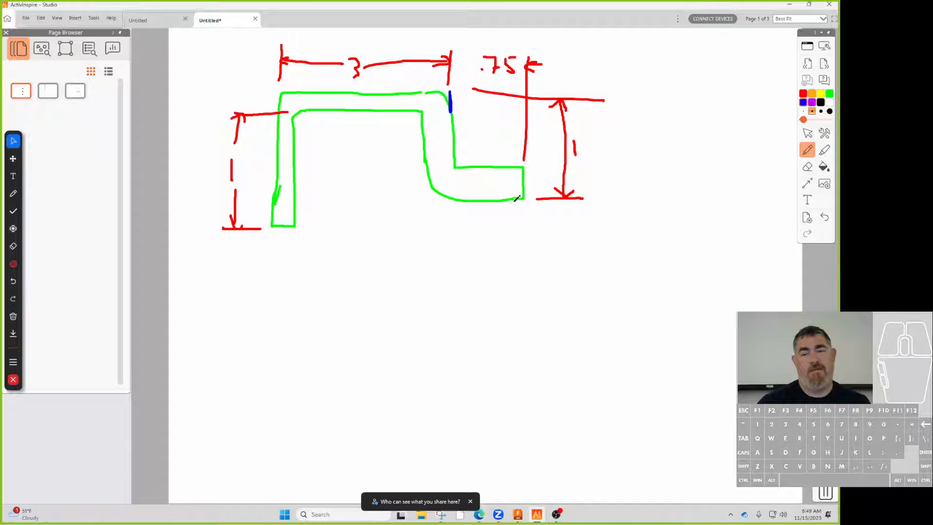
left_click_drag(532, 200, 492, 200)
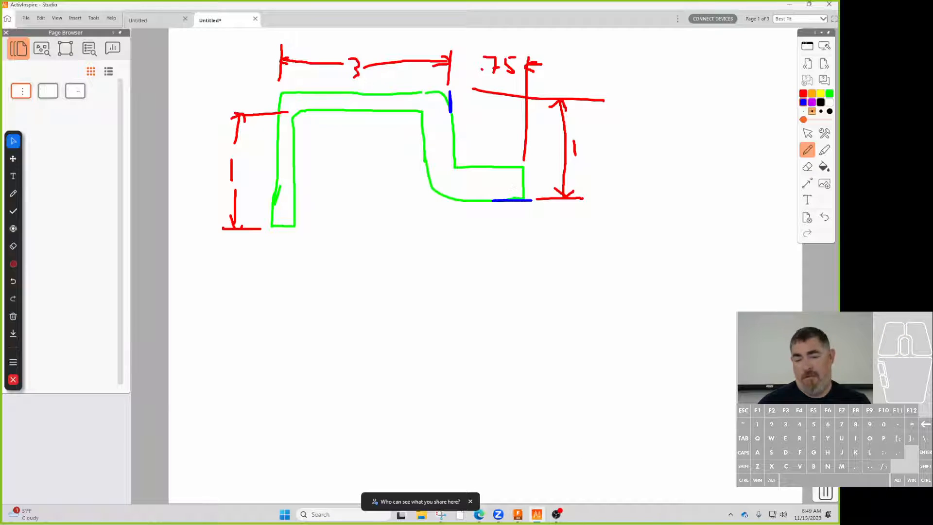
left_click(536, 518)
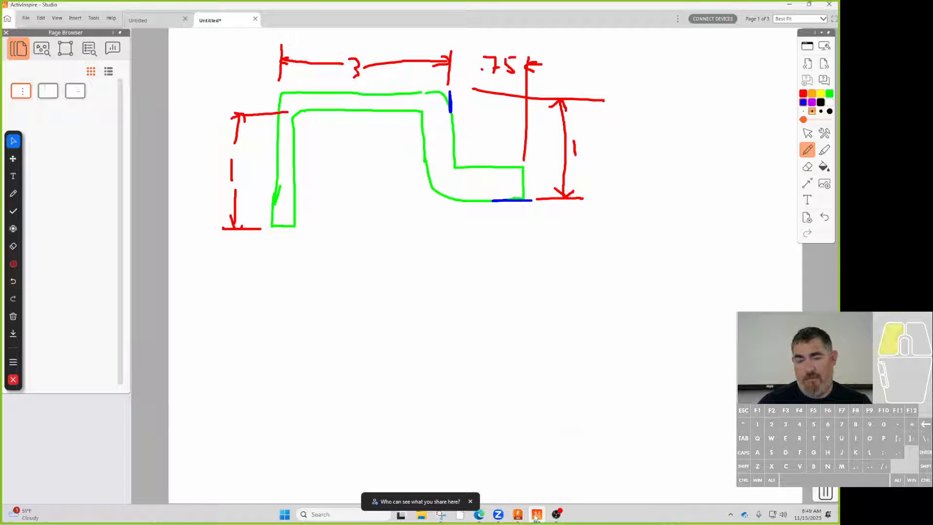
Step: Try the Outside bend position on the lower flange in Fusion 360 and set it back to Inside
left_click(793, 254)
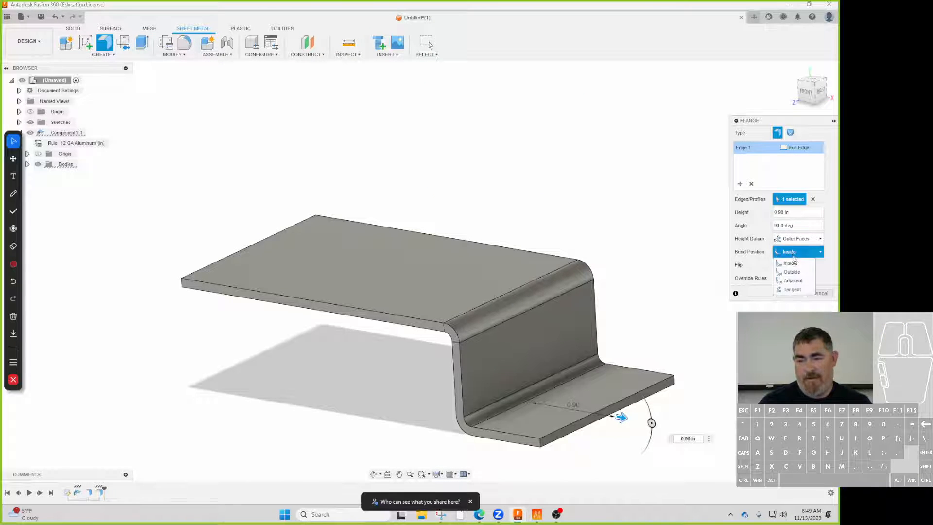
left_click(792, 272)
left_click(796, 252)
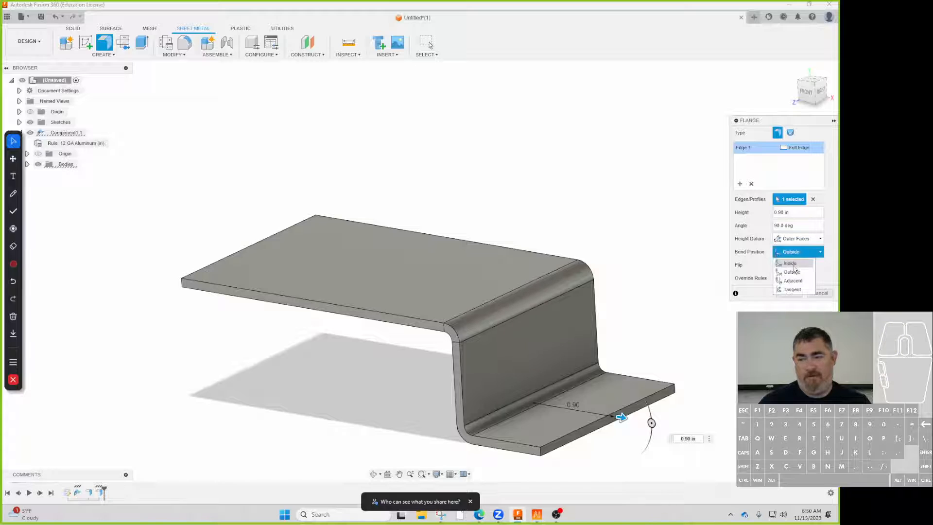
left_click(794, 265)
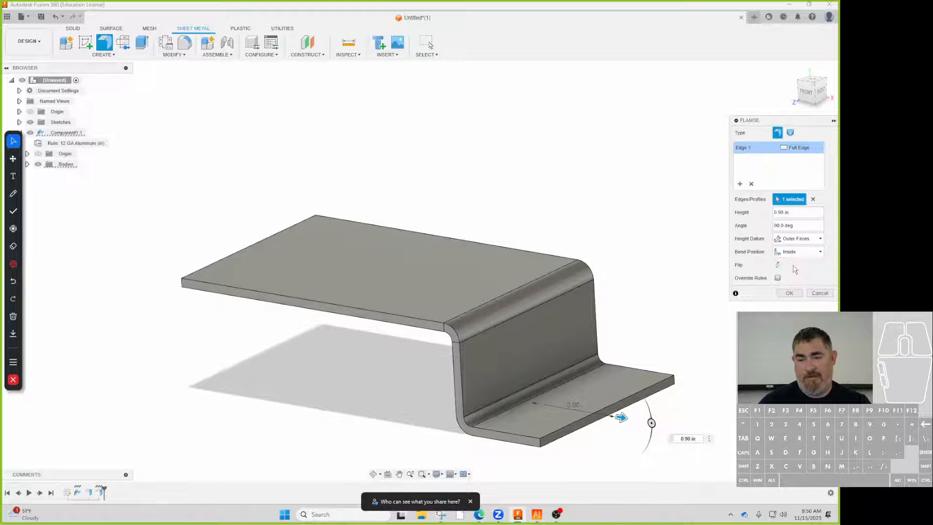
Step: Check the profile in ActivInspire, return to Fusion 360, and finish the lower flange with the Inner Faces height datum and a 0.75 in height
left_click(537, 515)
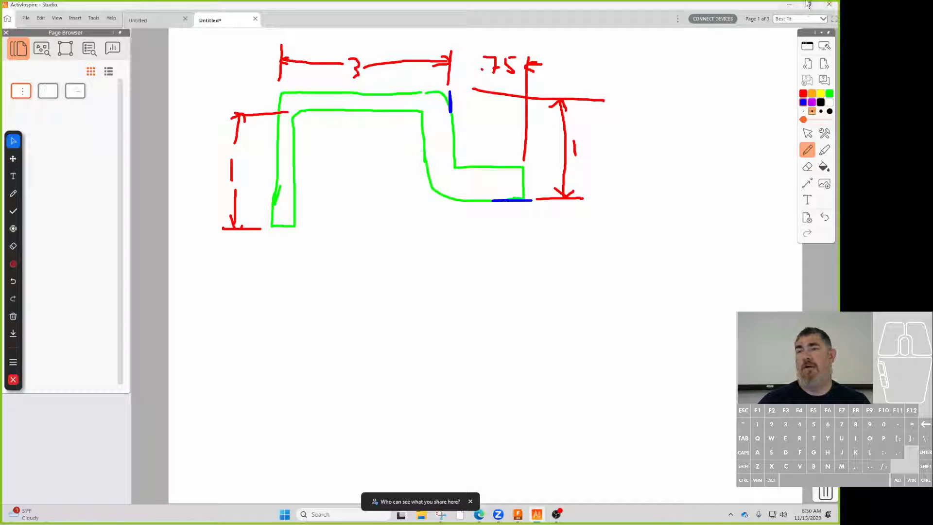
left_click(789, 4)
left_click(797, 239)
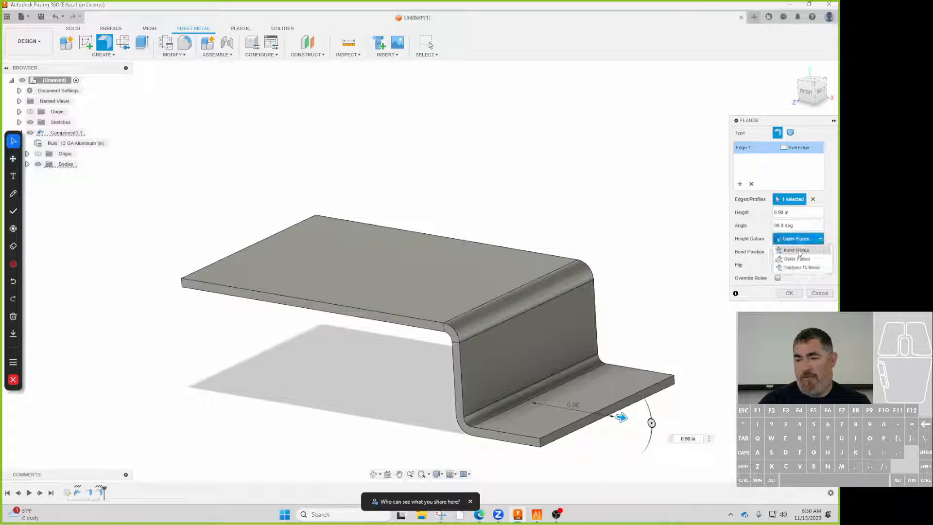
left_click(796, 250)
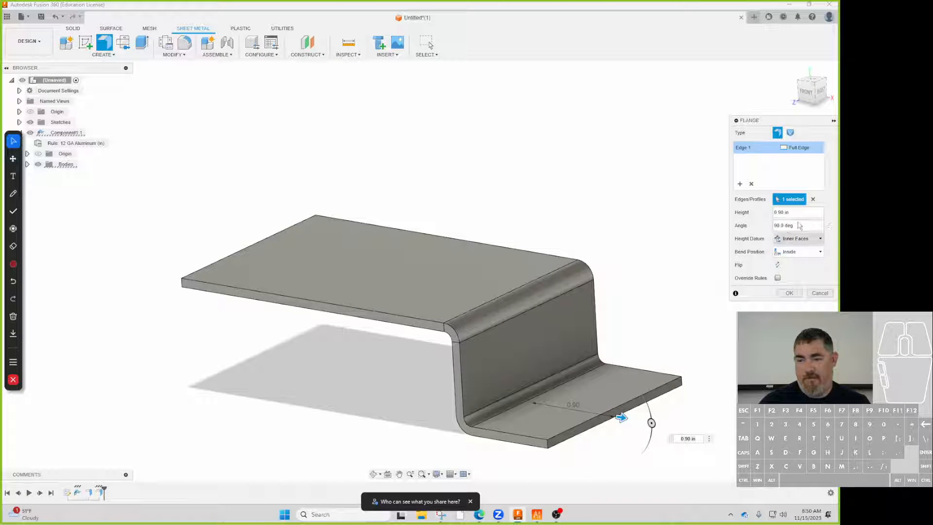
left_click_drag(799, 214, 743, 212)
type("0.")
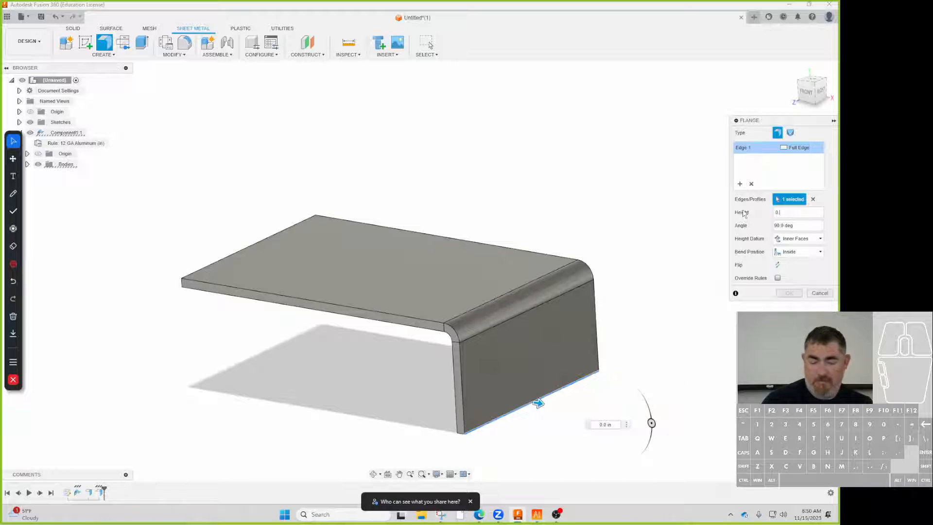
type("75")
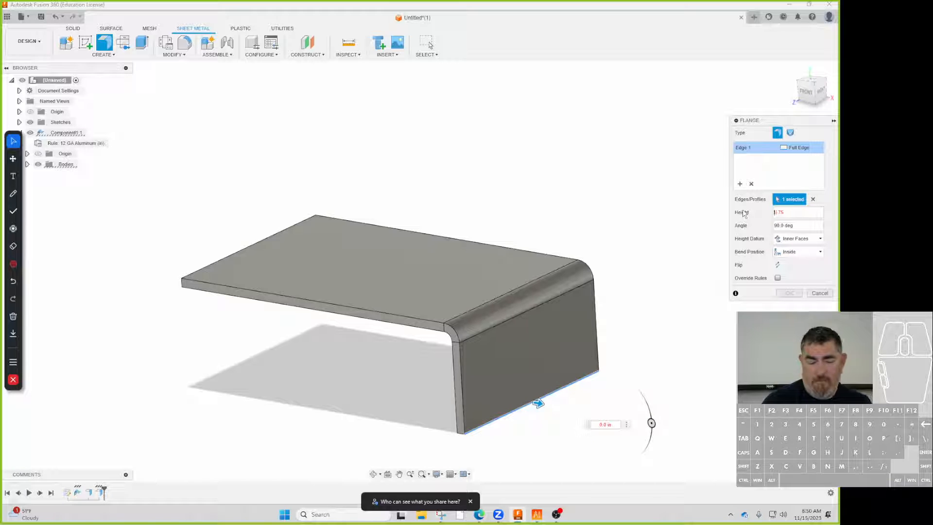
key("Return")
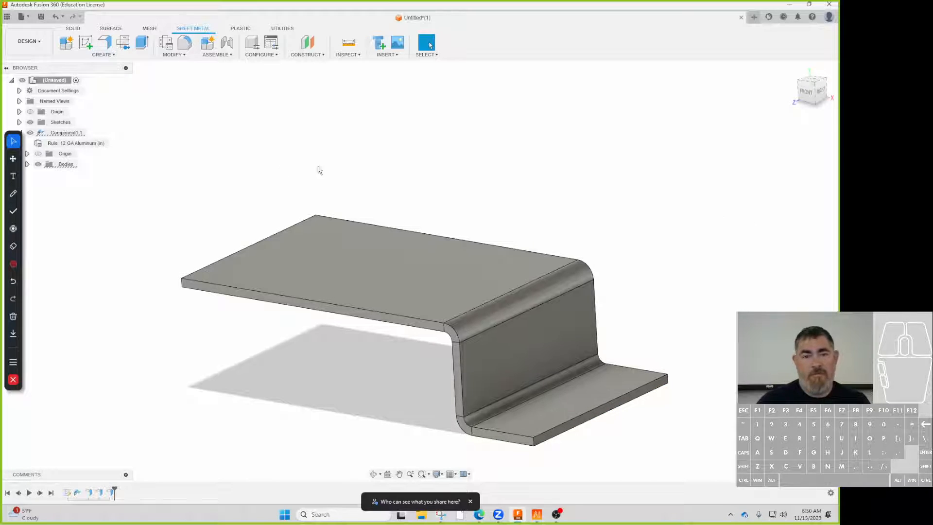
Step: Measure from the vertical flange's outer face to the lower flange's end face, and from the plate's top face to the lower flange's bottom corner
left_click(348, 42)
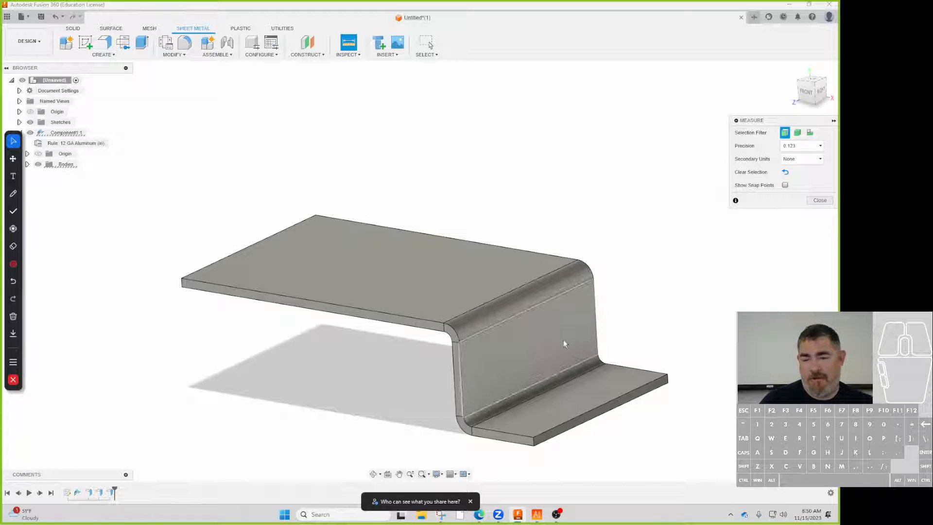
left_click(531, 353)
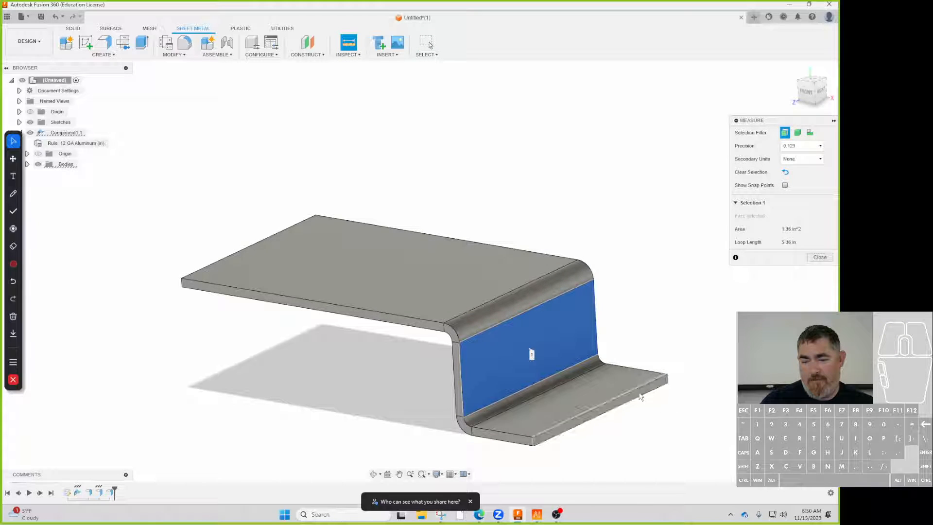
left_click(637, 396)
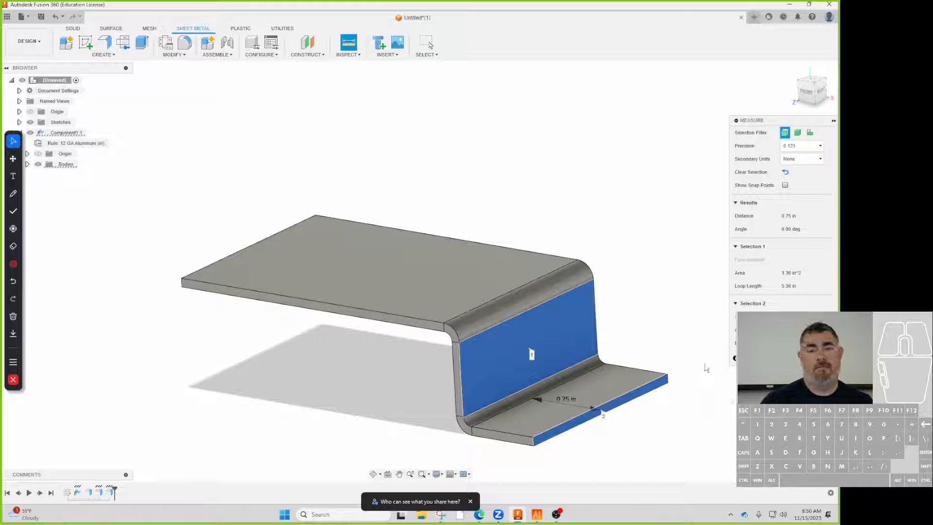
left_click(670, 257)
left_click(508, 274)
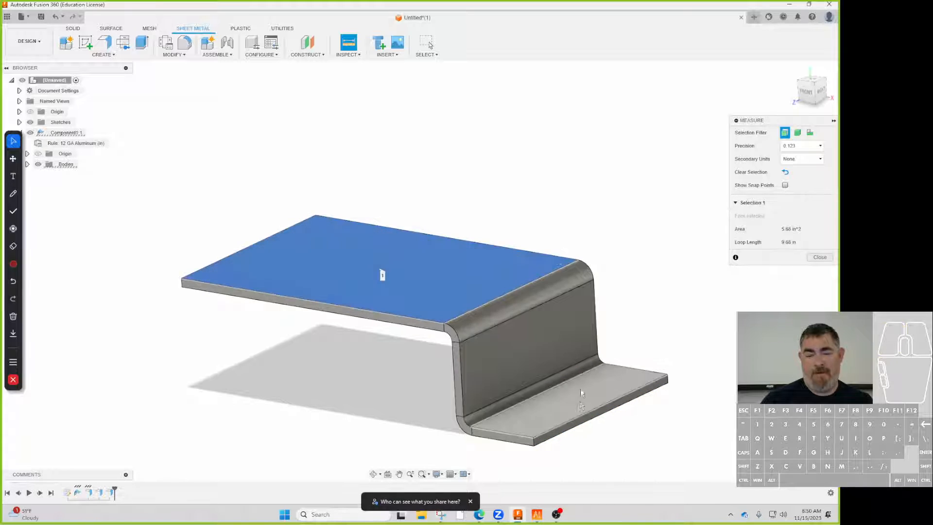
left_click(534, 445)
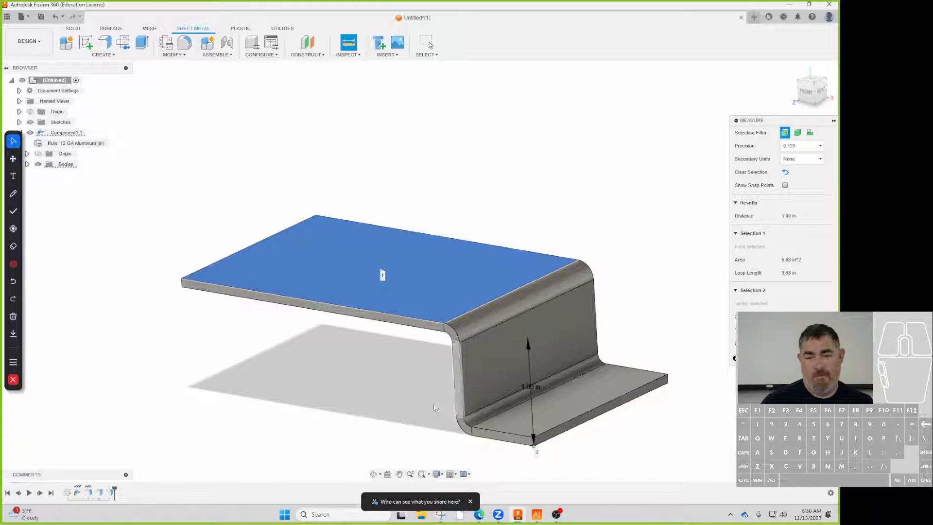
Step: Clear the measurement and measure from the vertical flange's outer face to the plate's left end corner
left_click(530, 357)
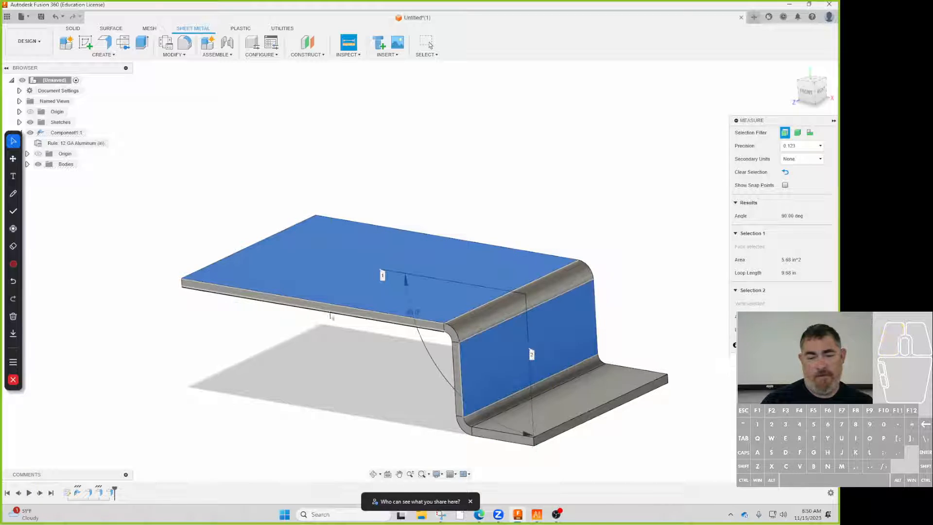
left_click(295, 369)
left_click(521, 360)
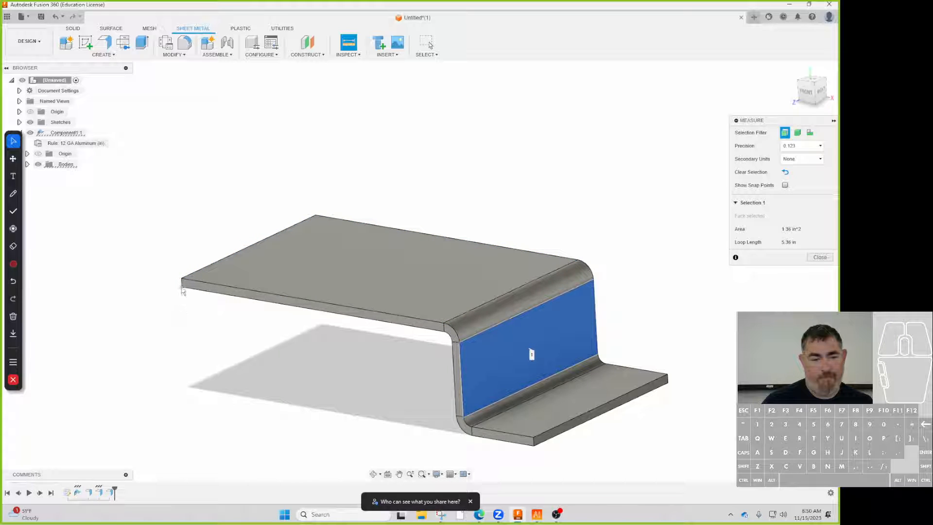
left_click(182, 288)
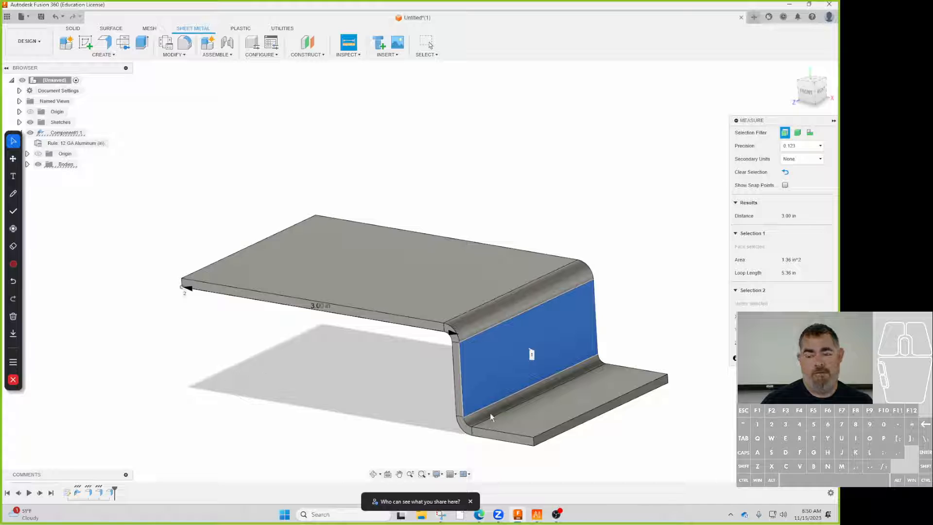
Step: In ActivInspire, extend the 3 dimension's left extension line in red to the left leg's inner face, and return to Fusion 360 and end the measurement
left_click(537, 514)
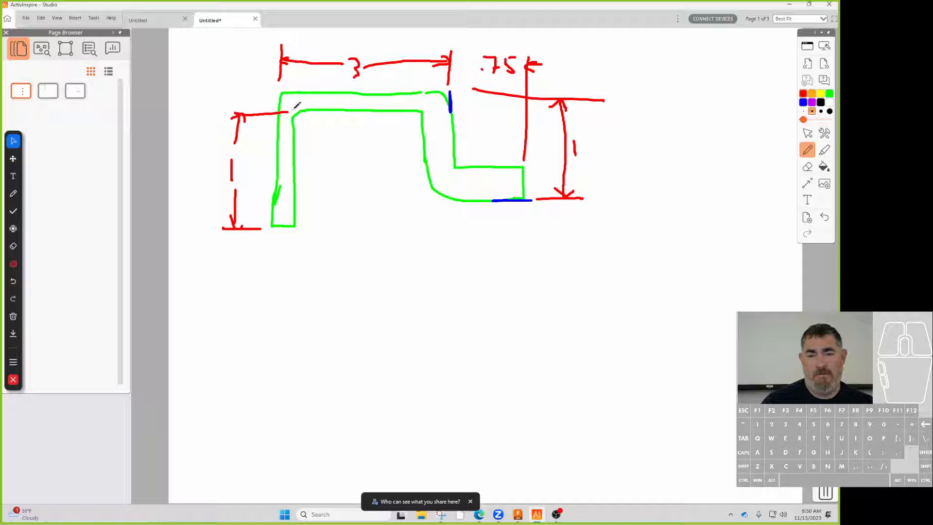
mouse_move(286, 52)
left_mouse_down()
mouse_move(283, 78)
mouse_move(297, 100)
mouse_move(282, 70)
mouse_move(283, 46)
left_mouse_up()
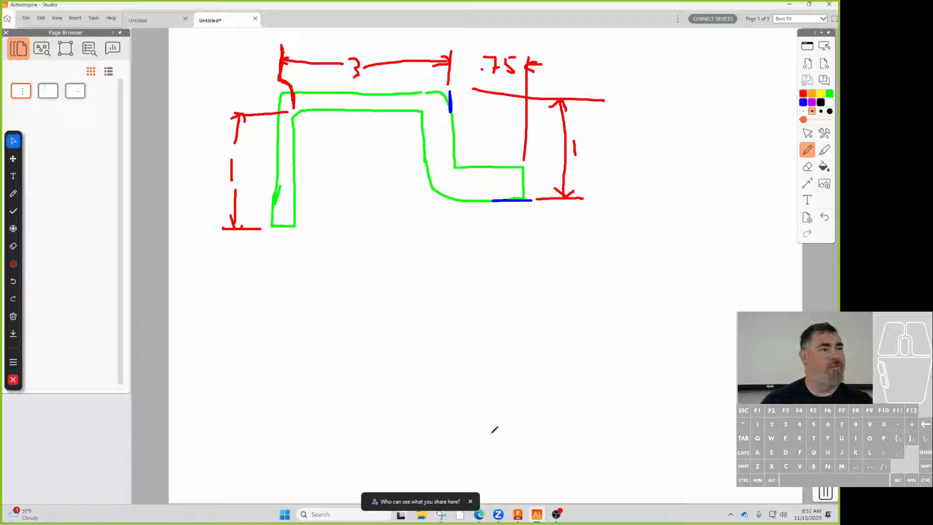
left_click(517, 514)
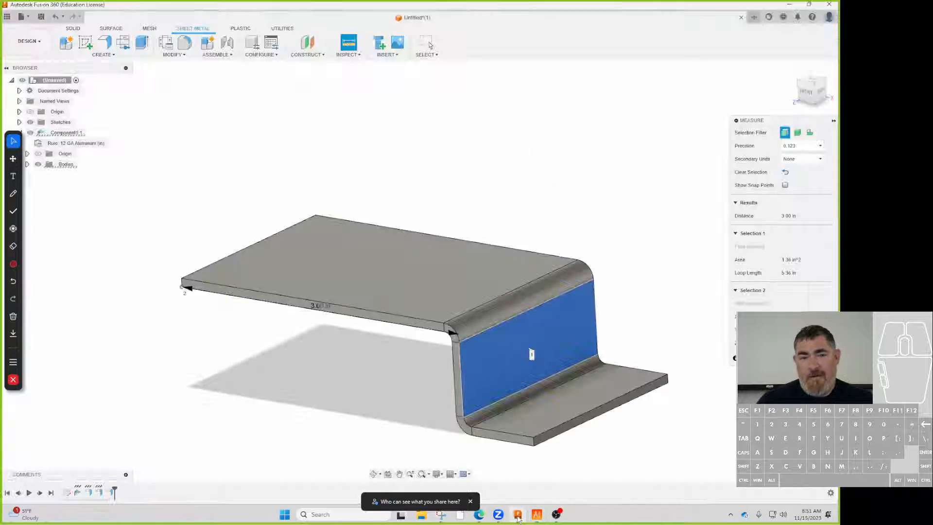
key("Escape")
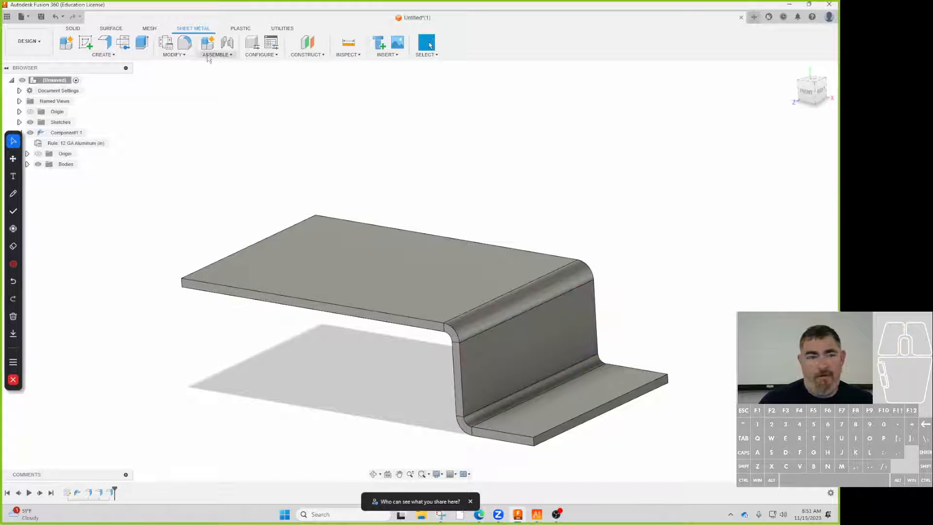
Step: Pull a flange about 0.80 in down from the plate's left lower edge
left_click(104, 43)
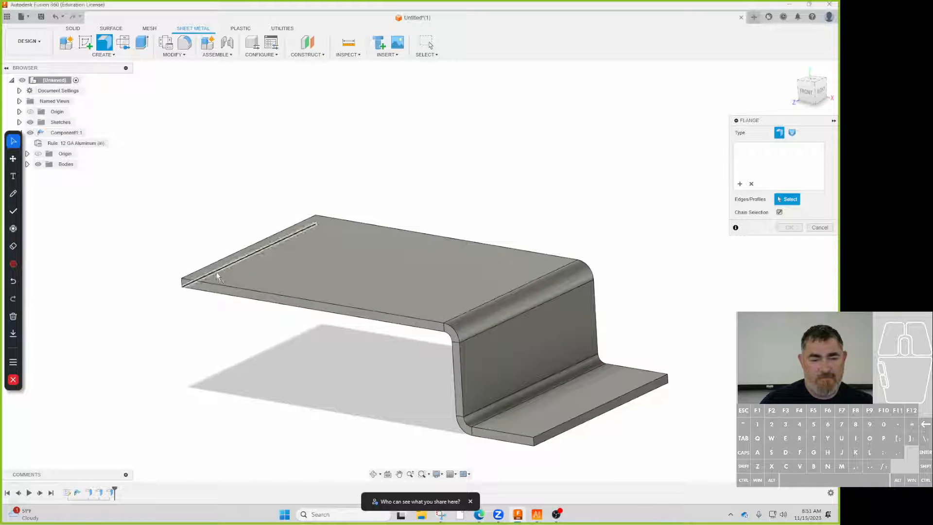
left_click(217, 267)
left_click_drag(249, 268, 254, 352)
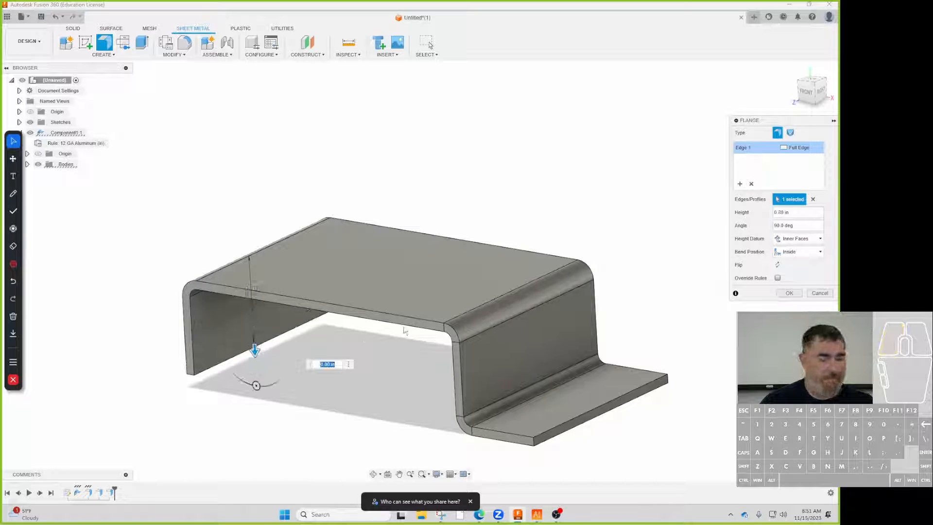
middle_click_drag(255, 352, 271, 396, "shift")
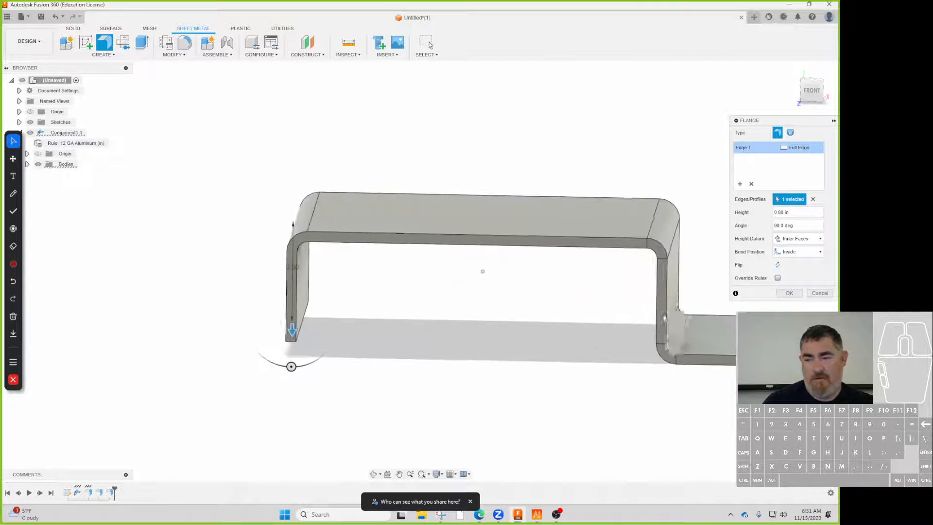
Step: Check the left leg's dimension reference in ActivInspire, return to Fusion 360 and set the left flange's bend position to Outside
left_click(537, 518)
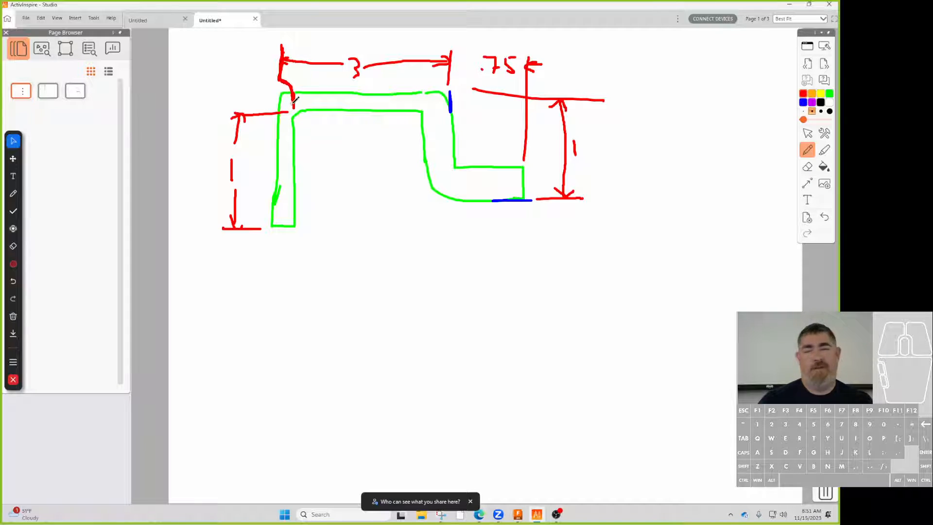
left_click(518, 517)
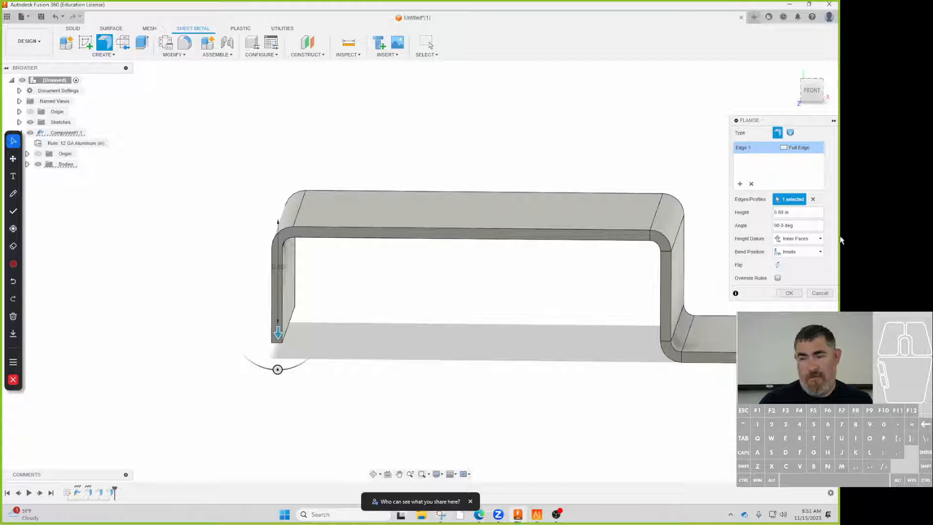
left_click(800, 252)
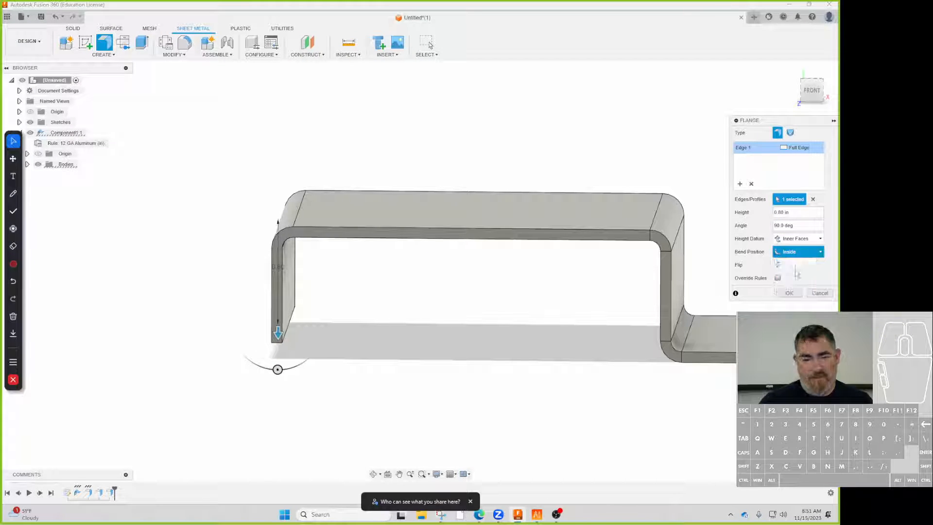
left_click(797, 274)
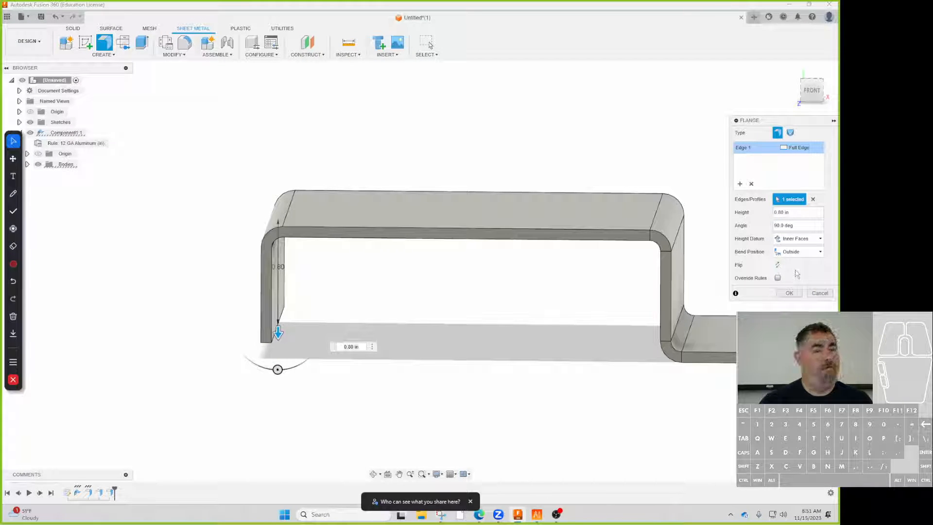
Step: Check the left leg's dimension in ActivInspire, return to Fusion 360 and finish the left flange with a height of 1 in
left_click(536, 515)
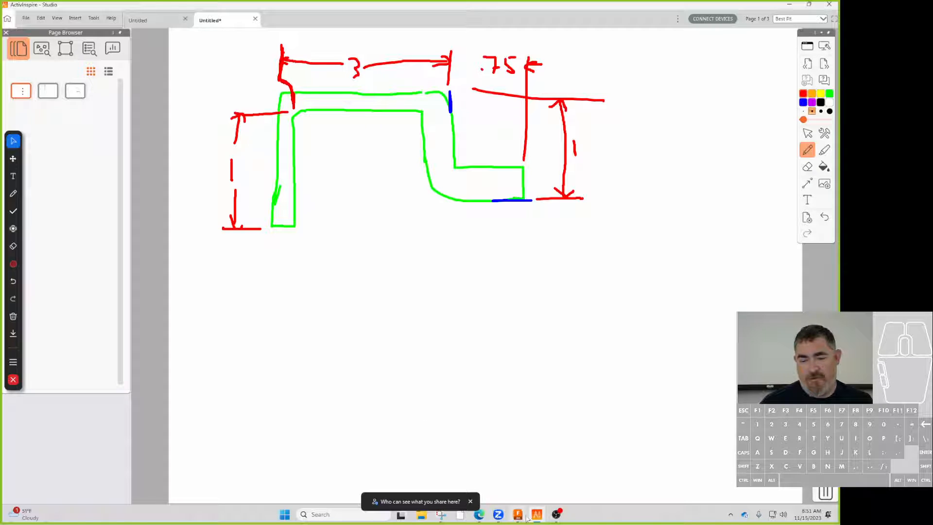
left_click(517, 516)
left_click(795, 239)
left_click(795, 241)
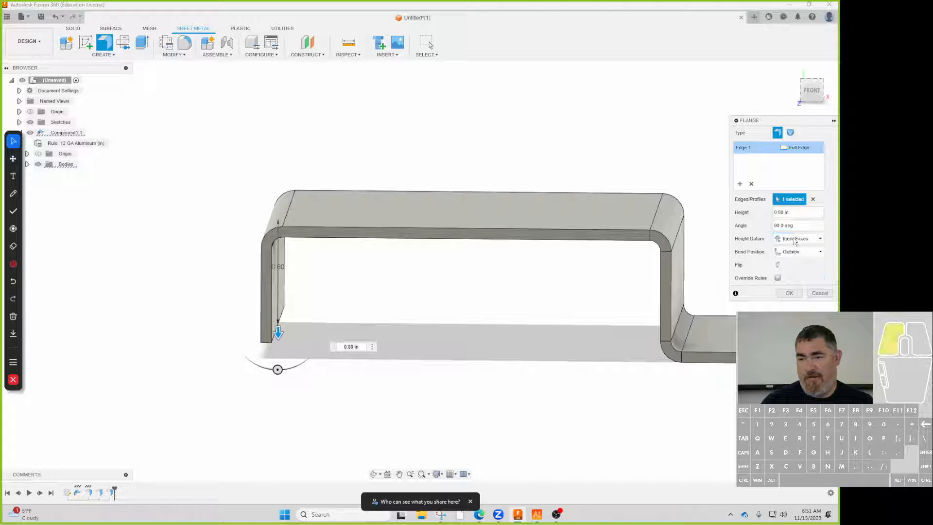
left_click(799, 212)
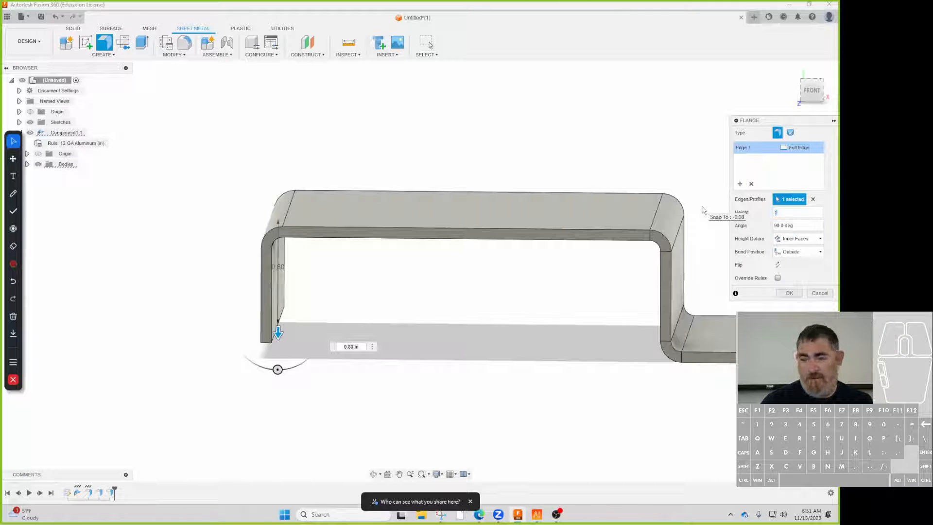
key("Return")
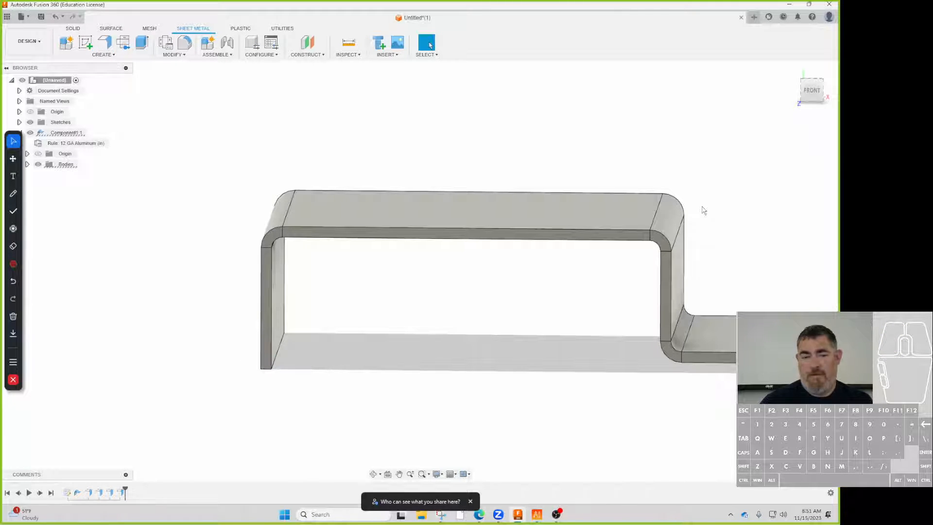
Step: Measure the distance from the vertical right flange's outer face to the left flange's inner face
middle_click_drag(510, 260, 489, 254, "shift")
key("i")
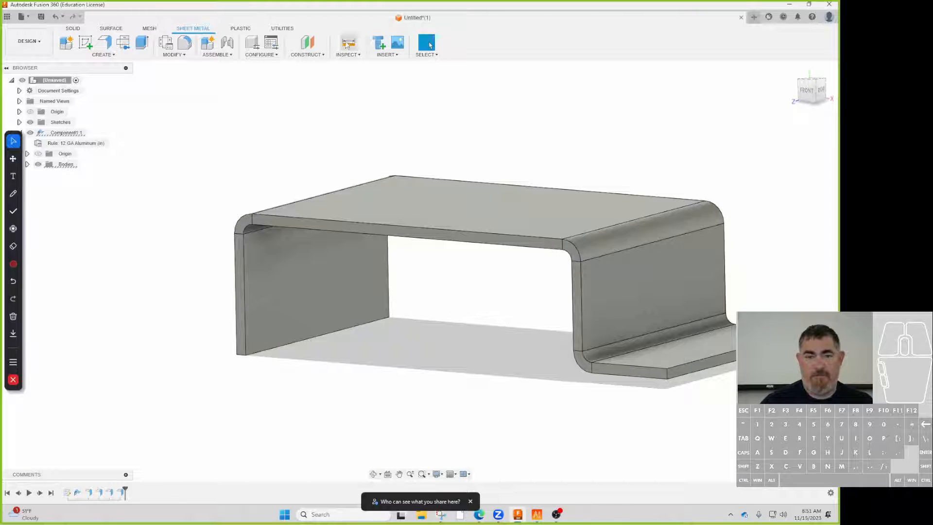
left_click(702, 299)
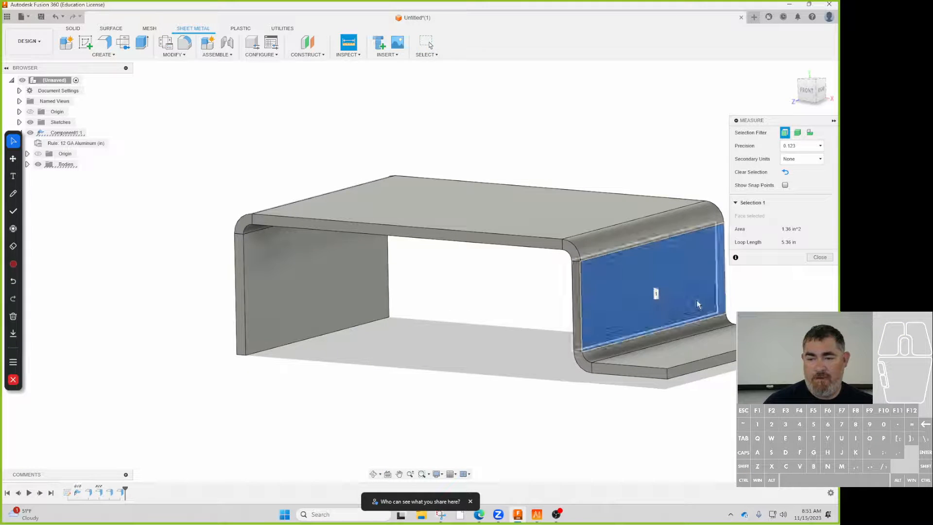
left_click(343, 290)
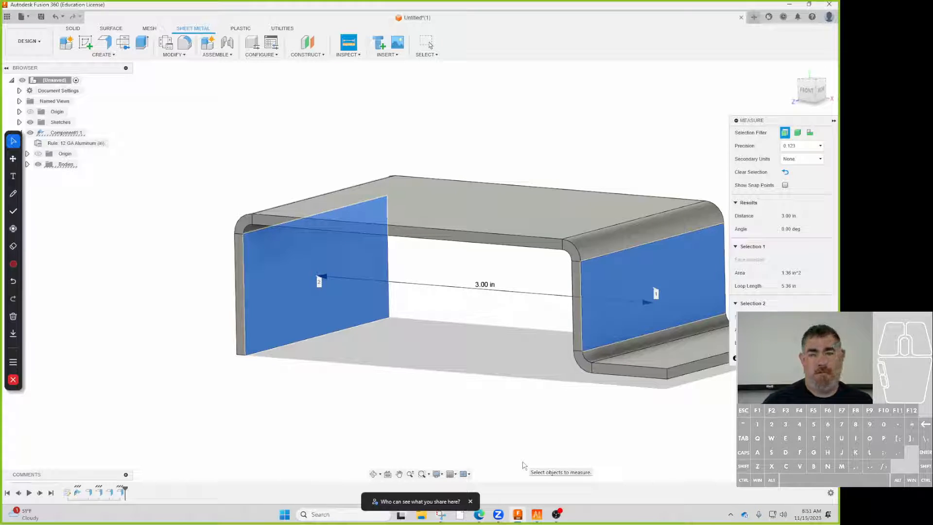
Step: Clear the measurement, measure from the plate's underside to the left flange's lower corner, and clear that measurement too
left_click(470, 433)
middle_click_drag(467, 368, 427, 238)
left_click(413, 241)
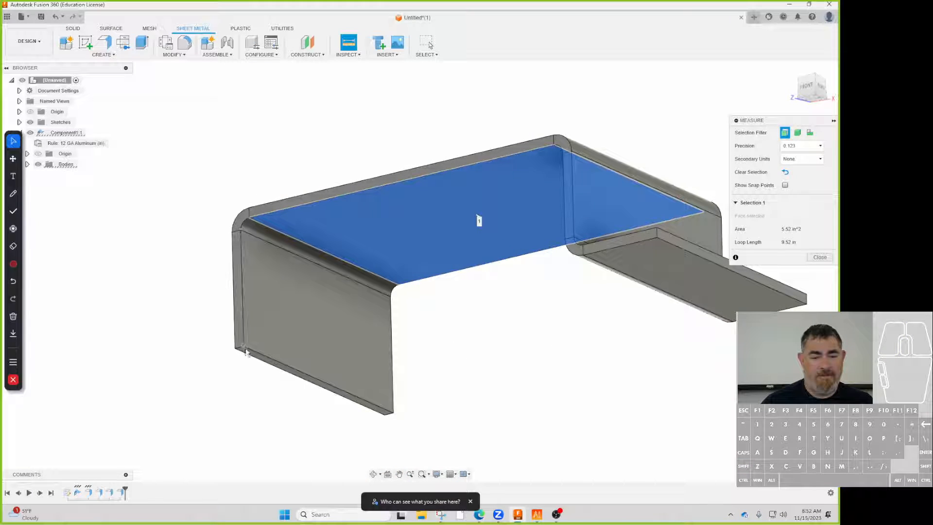
left_click(245, 349)
middle_click_drag(239, 412, 243, 431, "shift")
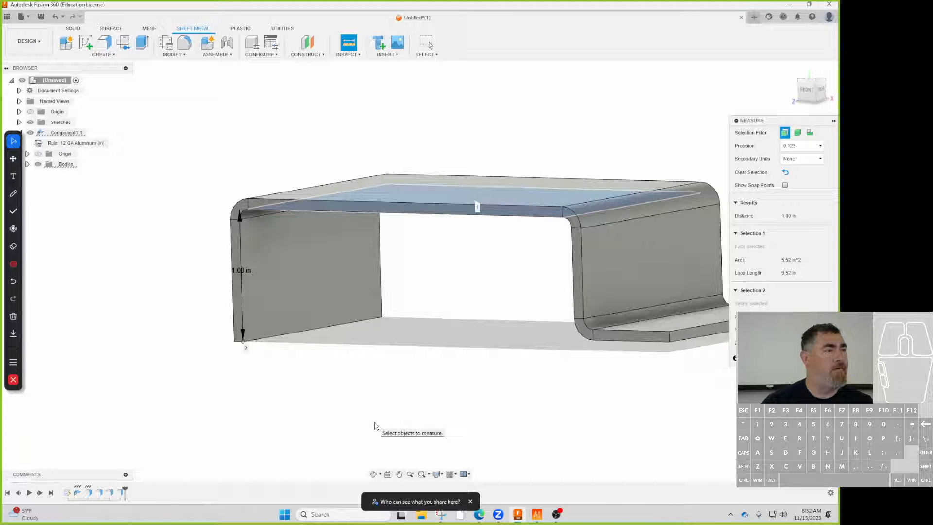
left_click(384, 380)
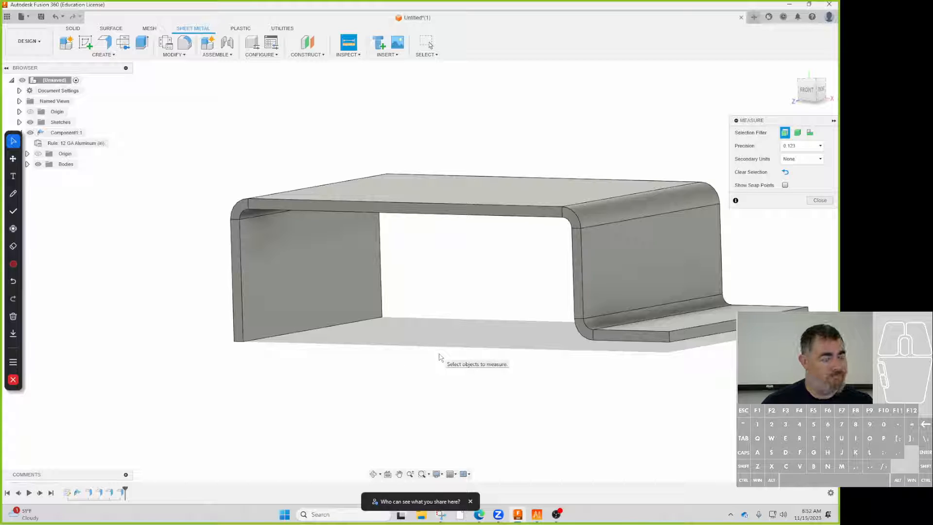
Step: End the measurement, reopen the left flange feature for editing and swing its angle to 30 deg
middle_click_drag(438, 359, 474, 353, "shift")
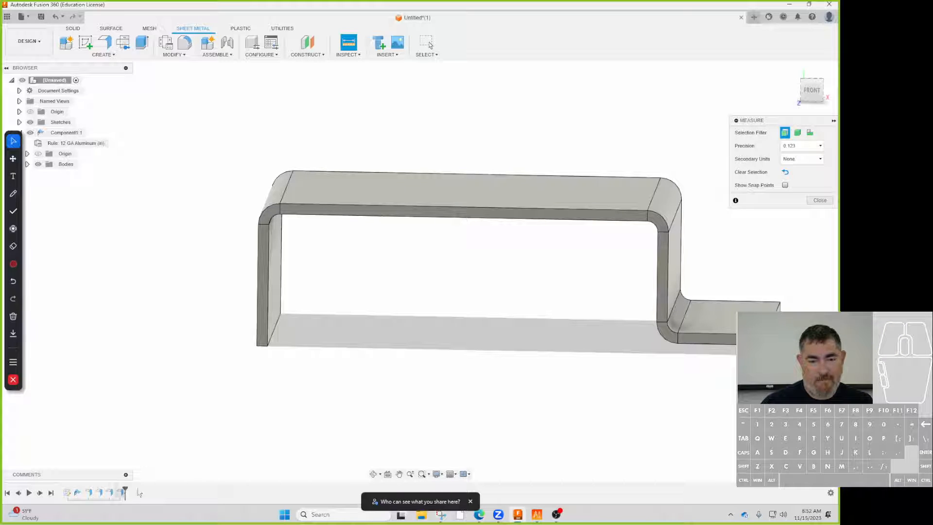
key("Escape")
double_click(123, 492)
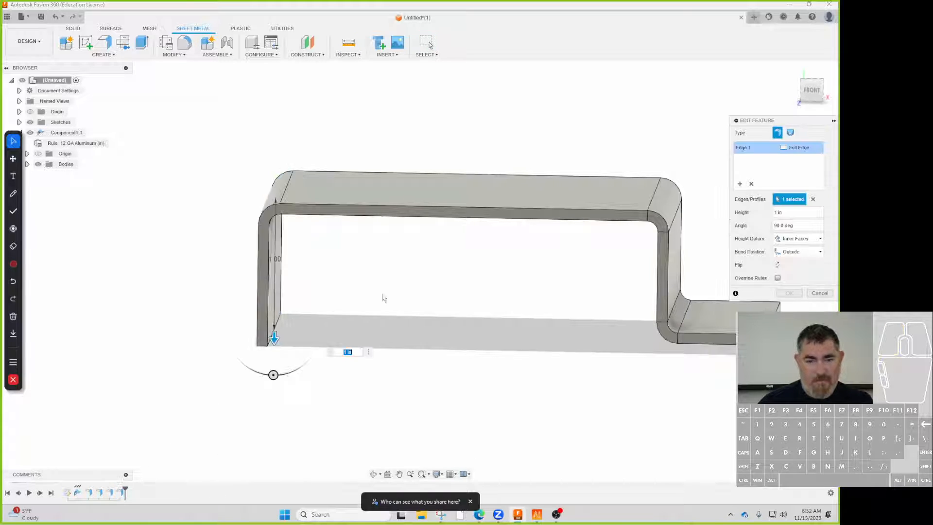
left_click_drag(273, 375, 231, 360)
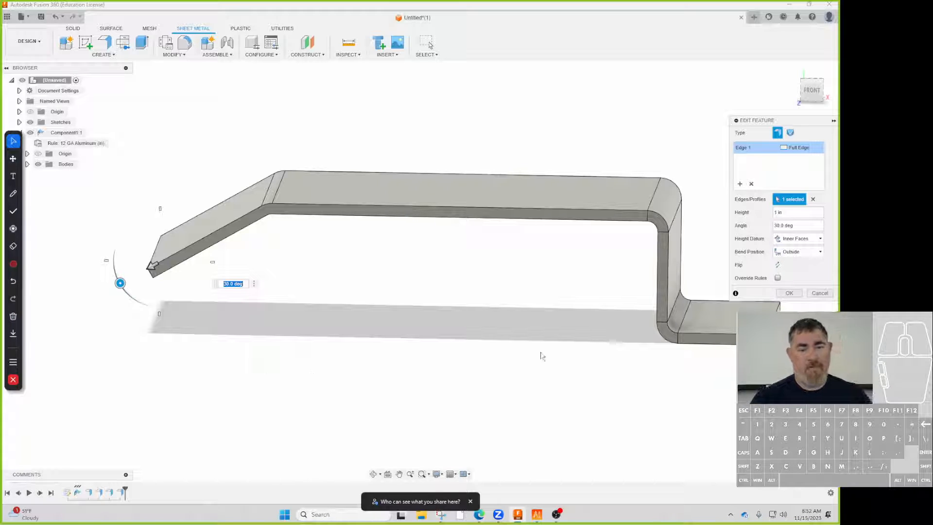
Step: In the front view, draw red annotation lines along the outer faces of the angled flange and the plate so they cross at the bend
left_click(811, 90)
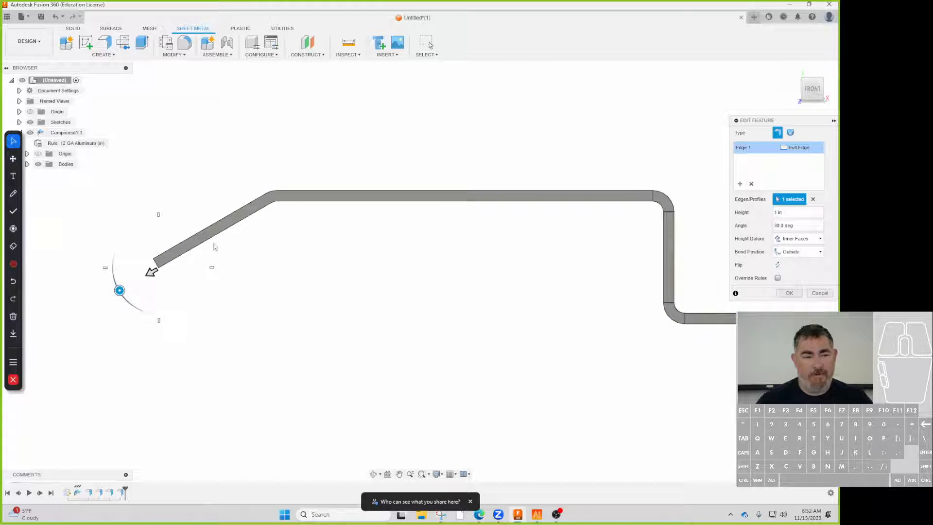
scroll(257, 189, "down", 3)
middle_click_drag(267, 183, 339, 185)
scroll(337, 185, "down", 3)
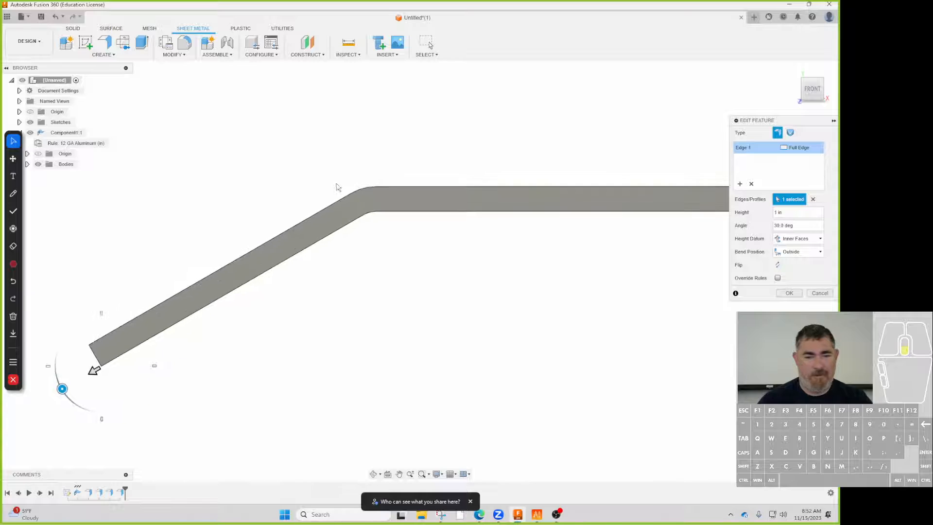
left_click(14, 193)
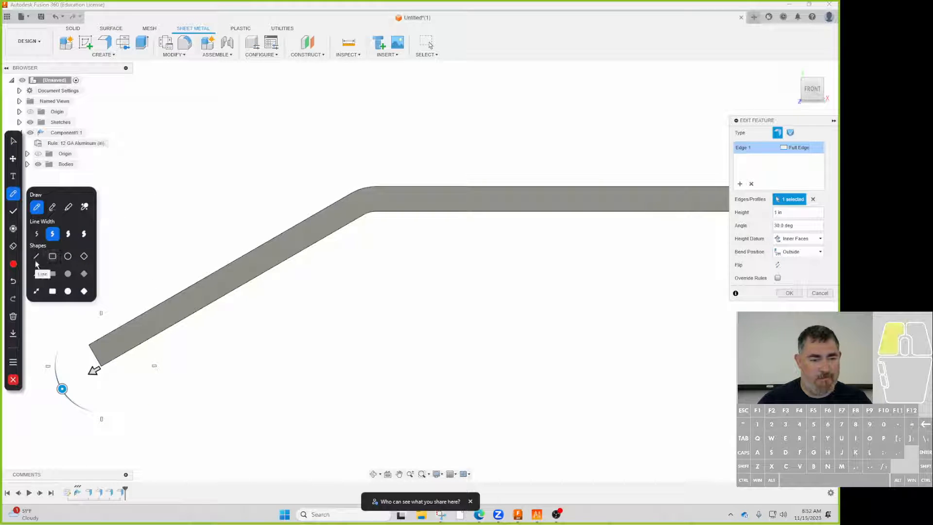
left_click(35, 259)
left_click(13, 264)
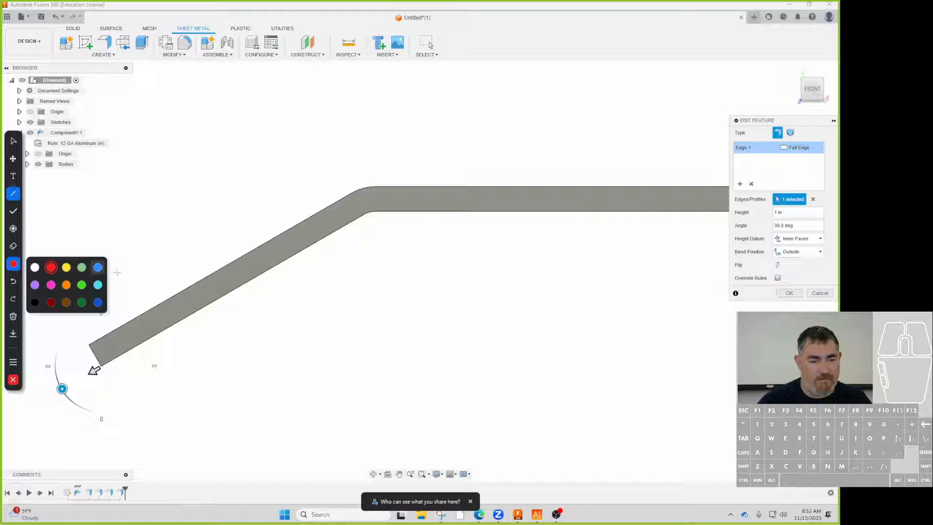
mouse_move(146, 311)
left_mouse_down()
mouse_move(375, 188)
mouse_move(426, 149)
left_mouse_up()
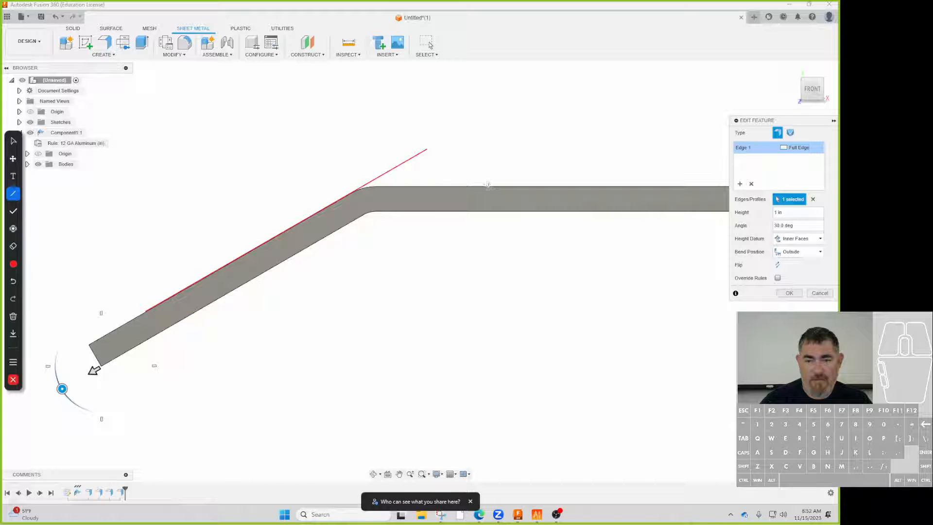
mouse_move(488, 185)
left_mouse_down()
mouse_move(237, 177)
mouse_move(222, 187)
left_mouse_up()
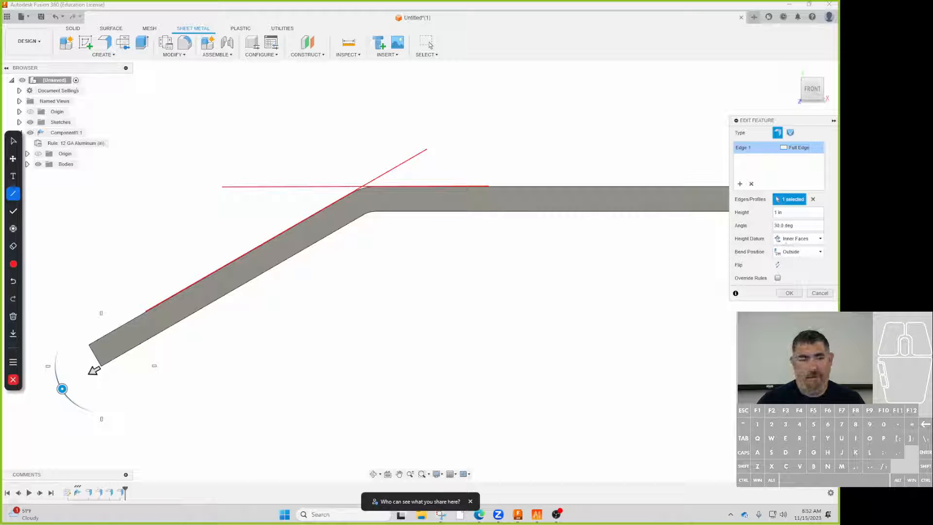
key("ctrl+shift+1")
Step: Switch the angled flange's height datum to Outer Faces for comparison and back to Inner Faces
left_click(798, 239)
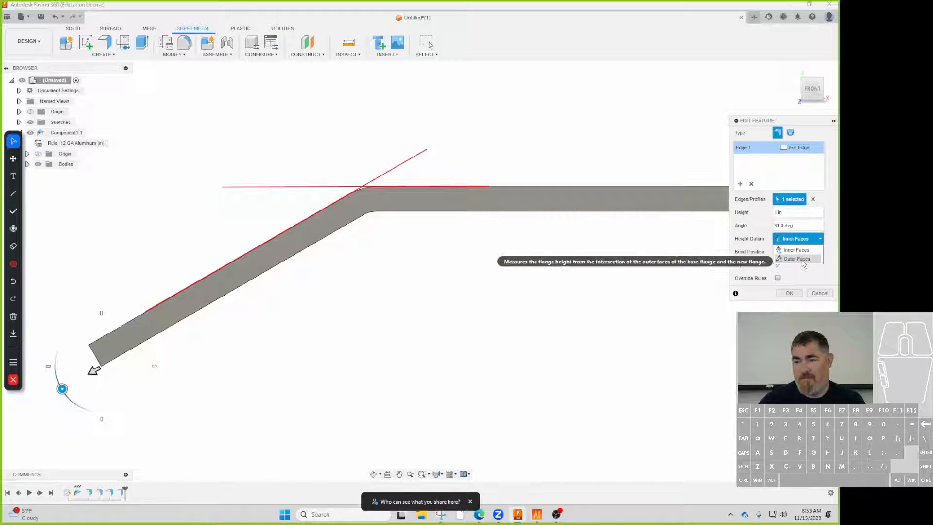
left_click(801, 259)
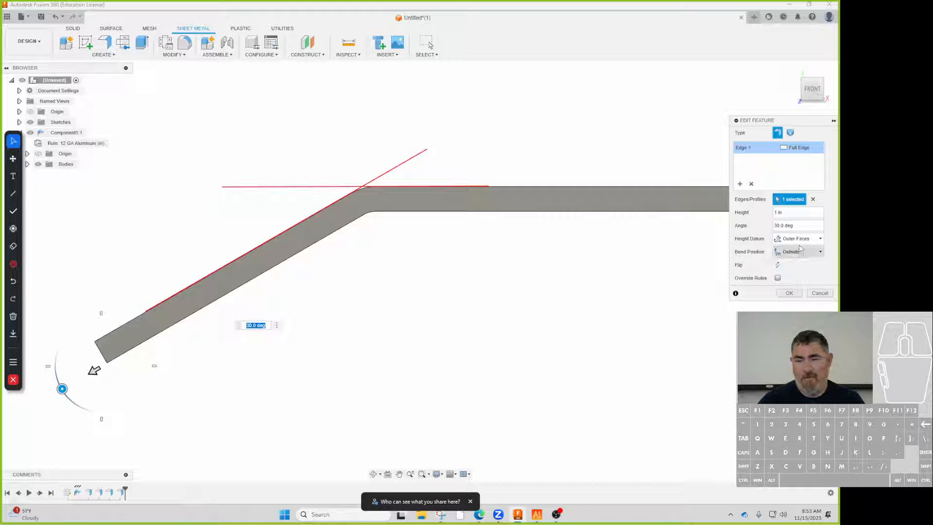
left_click(800, 239)
left_click(797, 257)
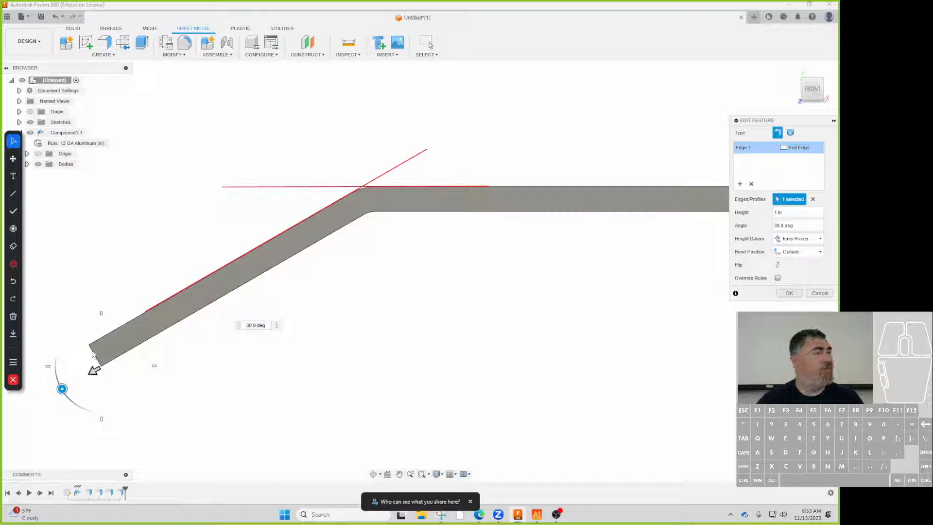
Step: Set the angled flange's bend position to Inside to compare it with the red annotation lines
left_click(799, 252)
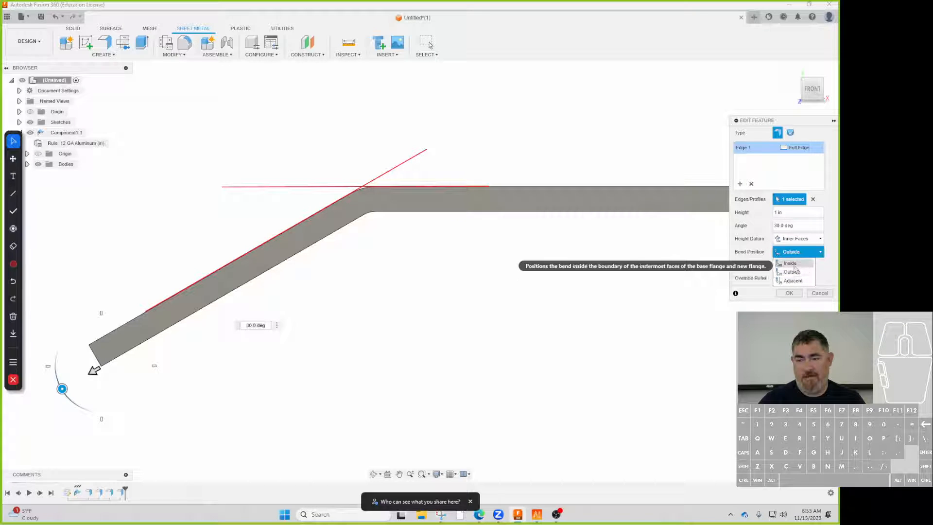
left_click(795, 266)
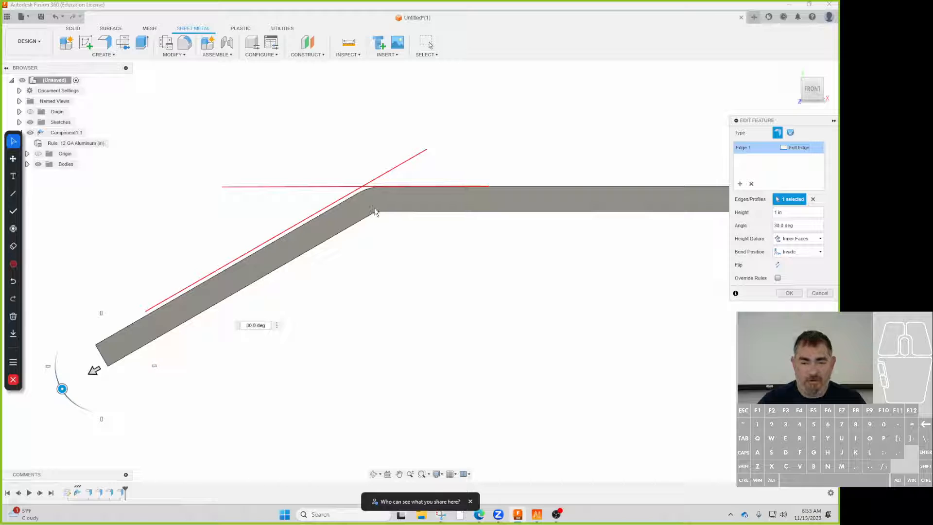
left_click(819, 251)
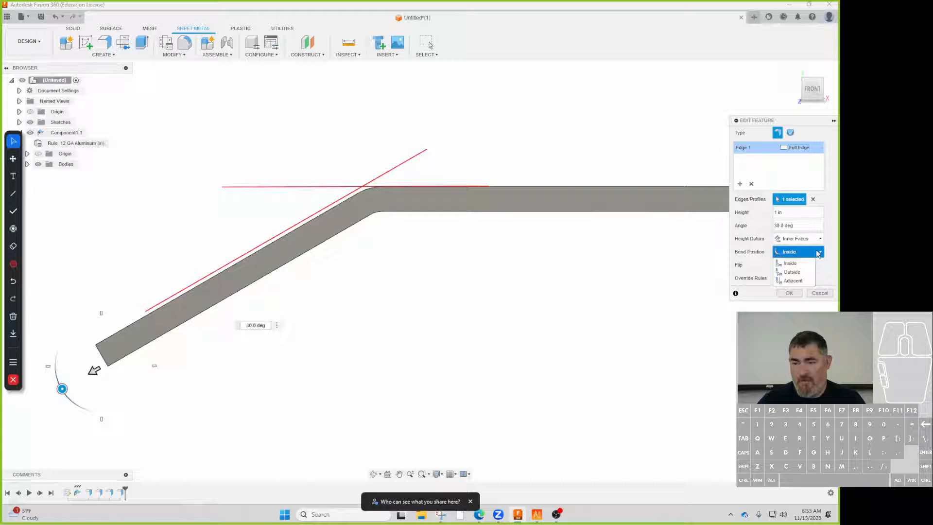
left_click(821, 277)
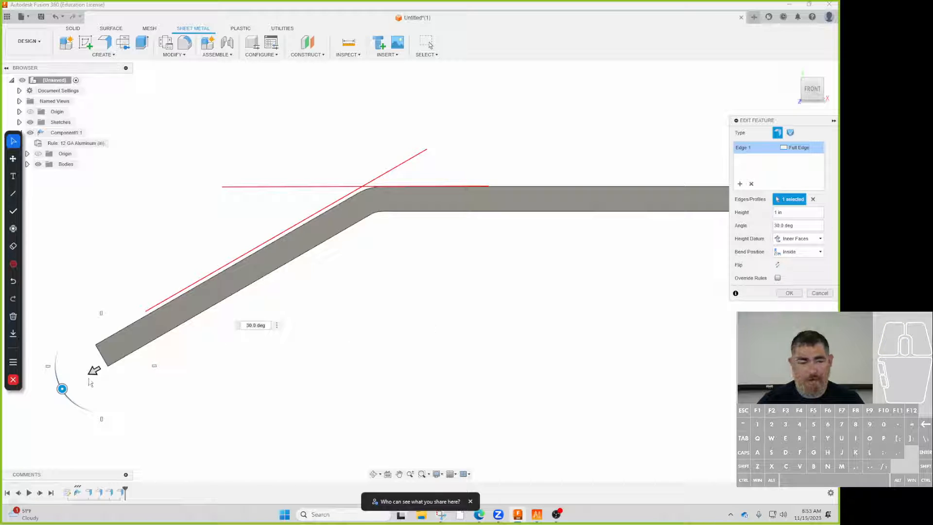
Step: Shrink the angled flange to 0.00 in and outline the plate's left end with a green annotation rectangle
left_click_drag(94, 370, 363, 214)
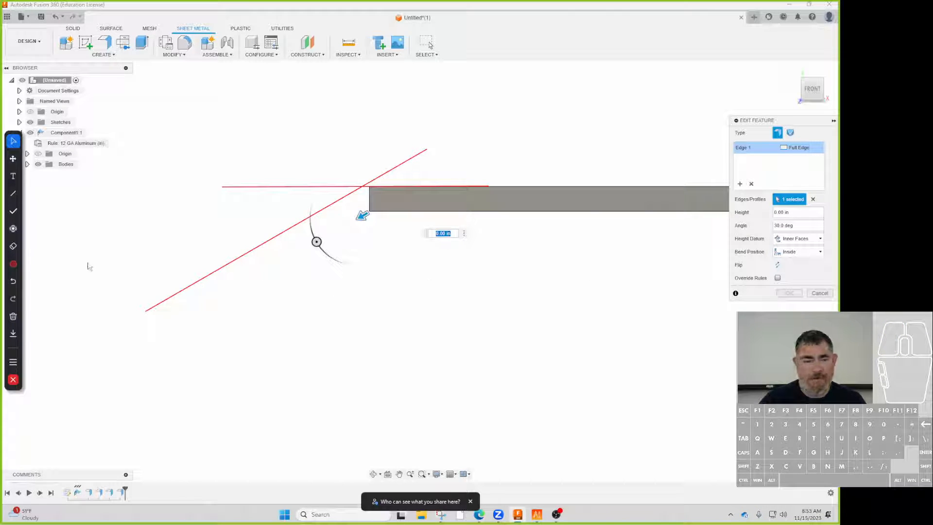
left_click(14, 196)
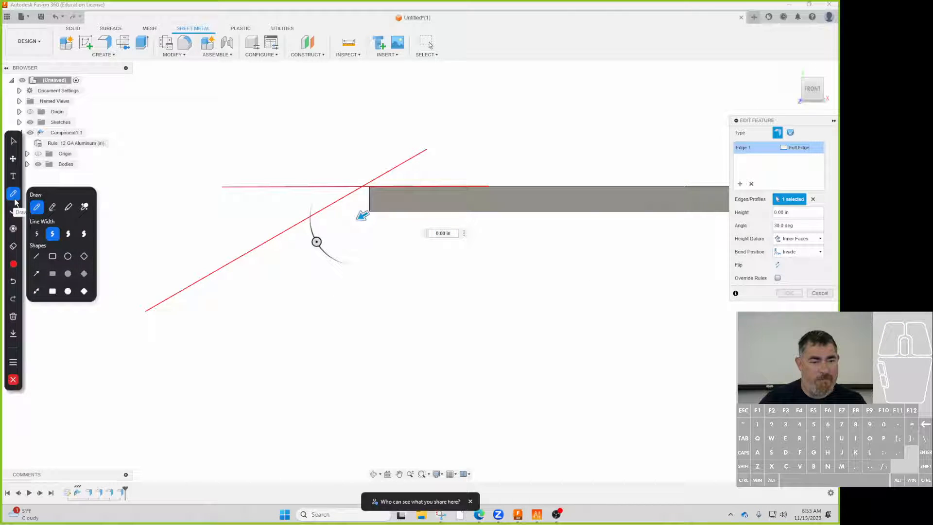
left_click(52, 256)
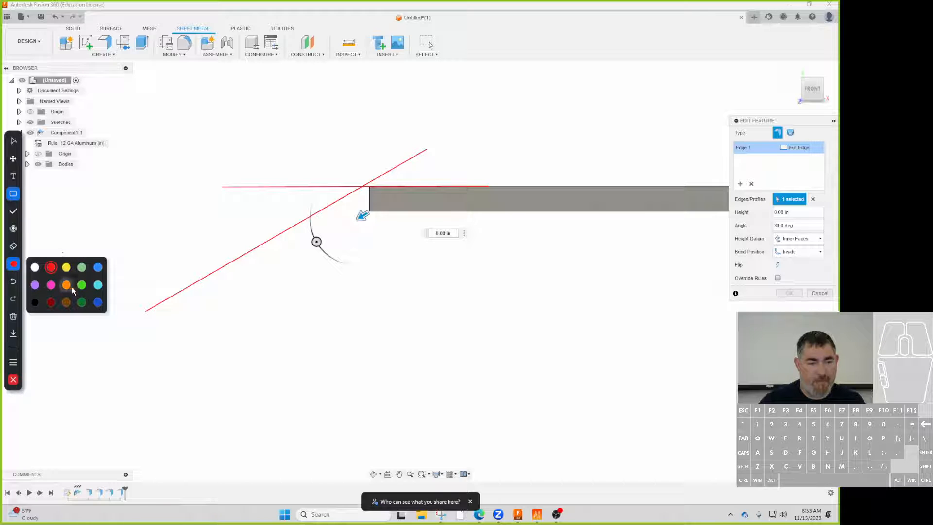
left_click(81, 285)
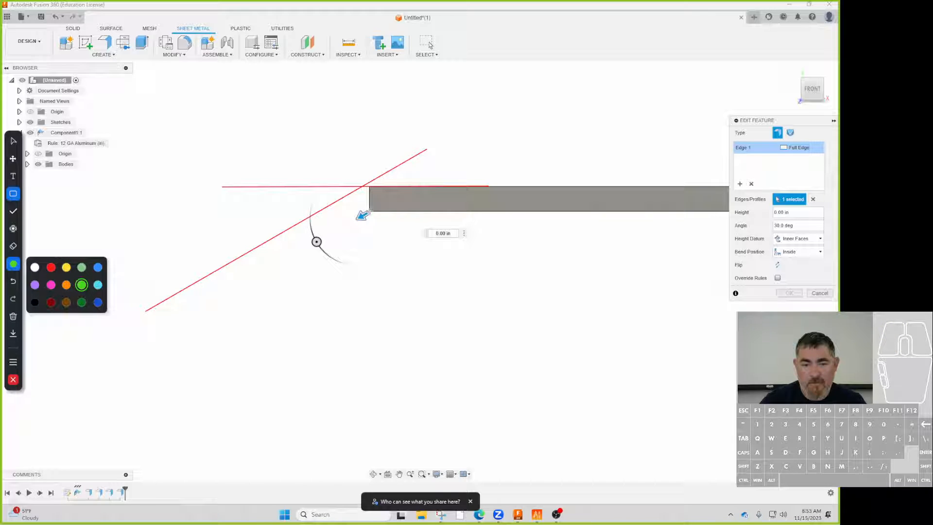
left_click_drag(369, 186, 541, 211)
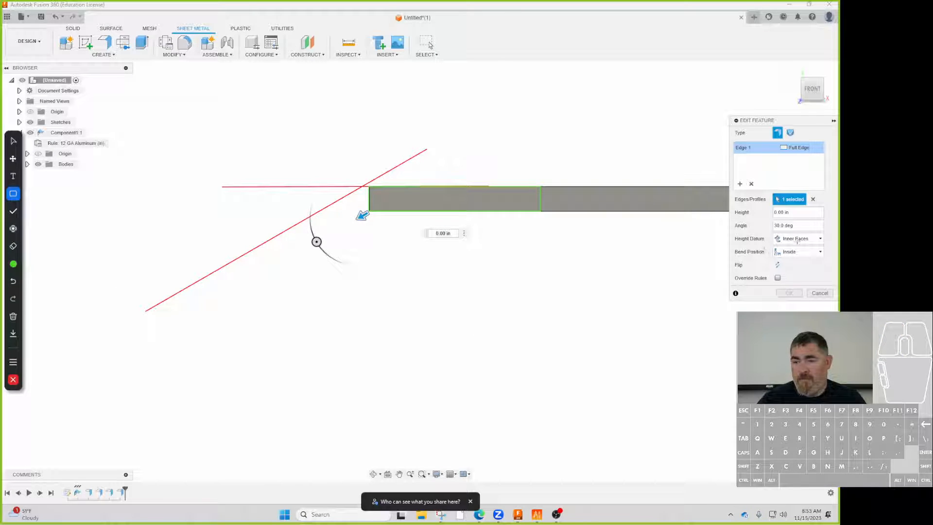
left_click(14, 140)
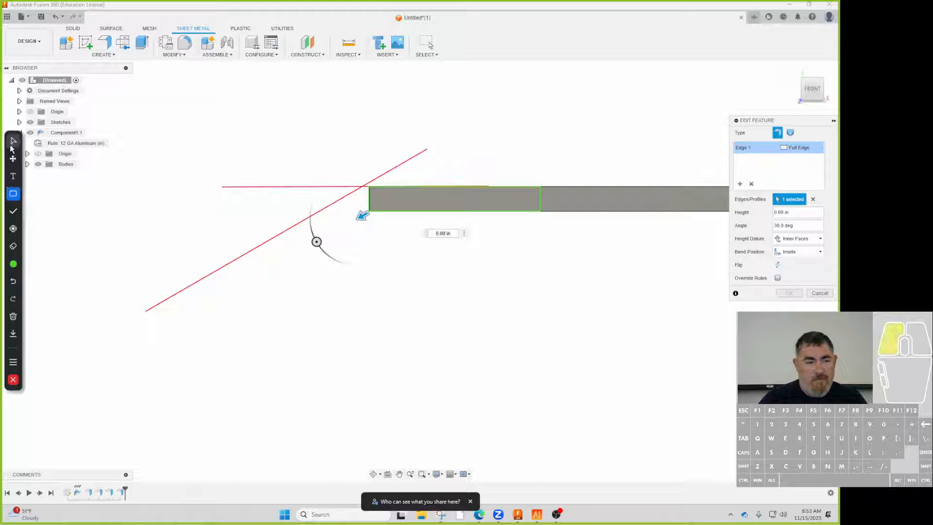
Step: Pull the angled flange back out to about 0.95 in, using the Inner Faces datum, Outside bend position and a 30 deg angle
left_click_drag(361, 215, 93, 372)
left_click(797, 239)
left_click(797, 250)
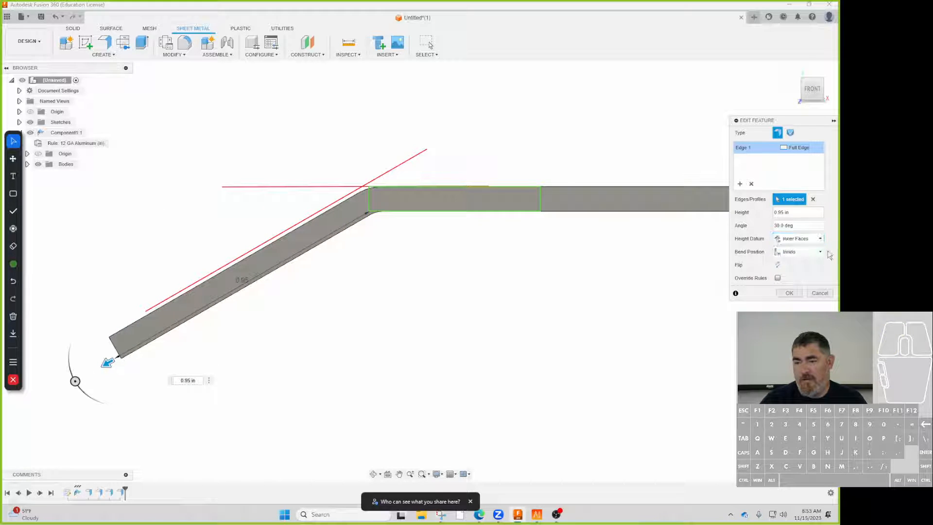
left_click(799, 252)
left_click(796, 272)
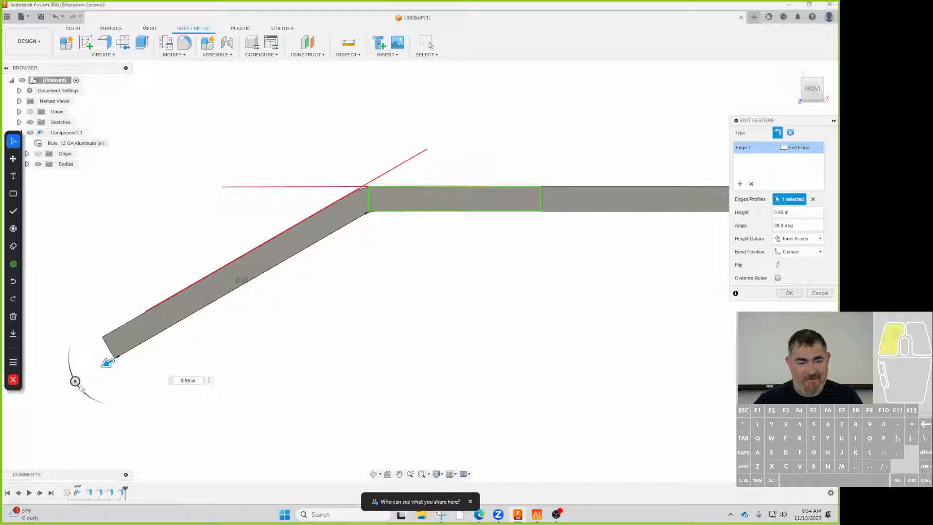
mouse_move(76, 379)
left_mouse_down()
mouse_move(83, 395)
mouse_move(68, 375)
mouse_move(89, 384)
left_mouse_up()
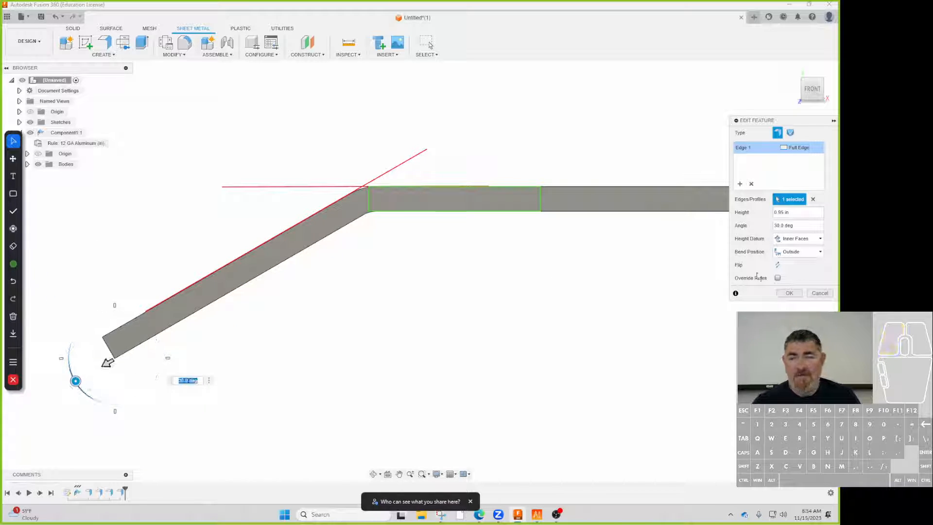
Step: Compare the 30 deg flange's Inside, Outside and Adjacent bend positions against the red annotation lines, returning to Outside
left_click(800, 252)
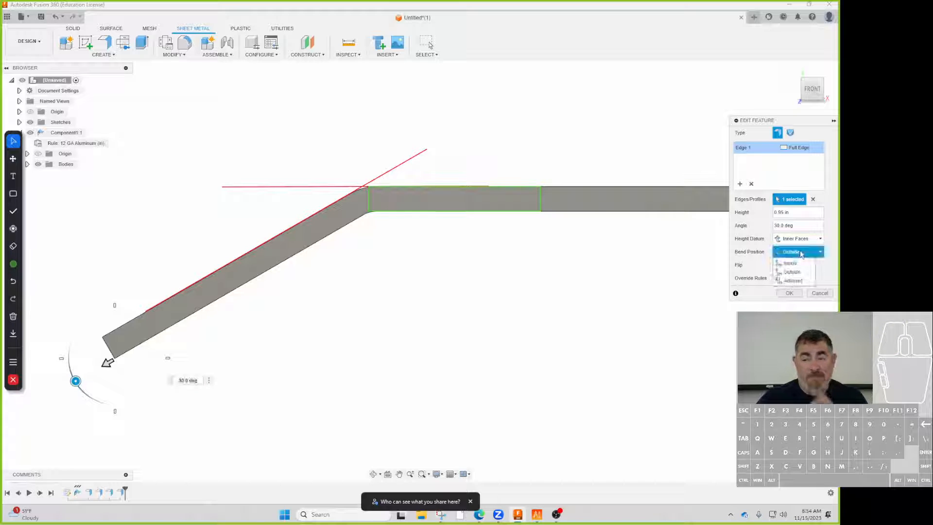
left_click(791, 263)
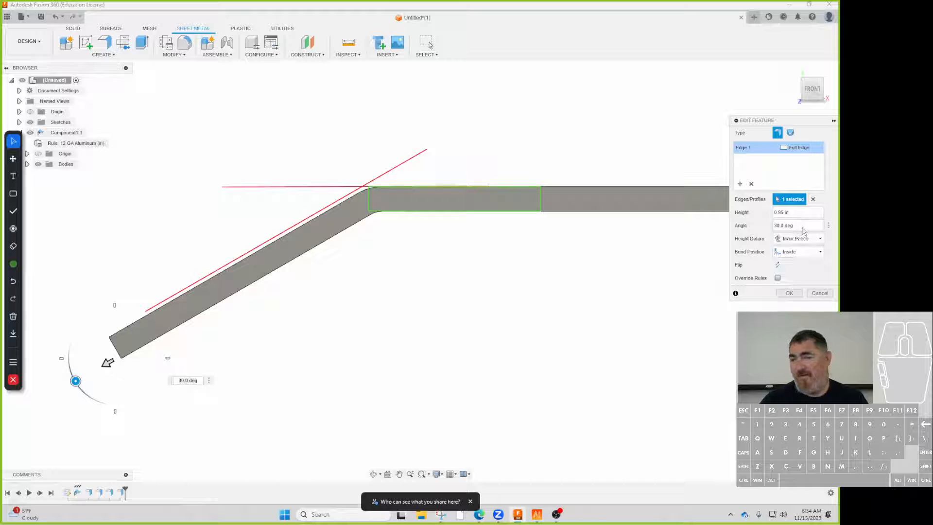
left_click(799, 250)
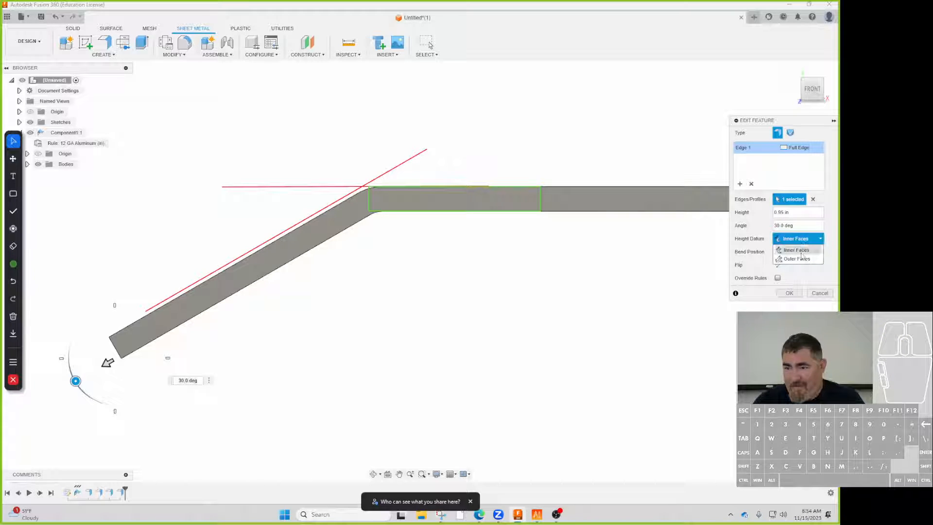
left_click(797, 271)
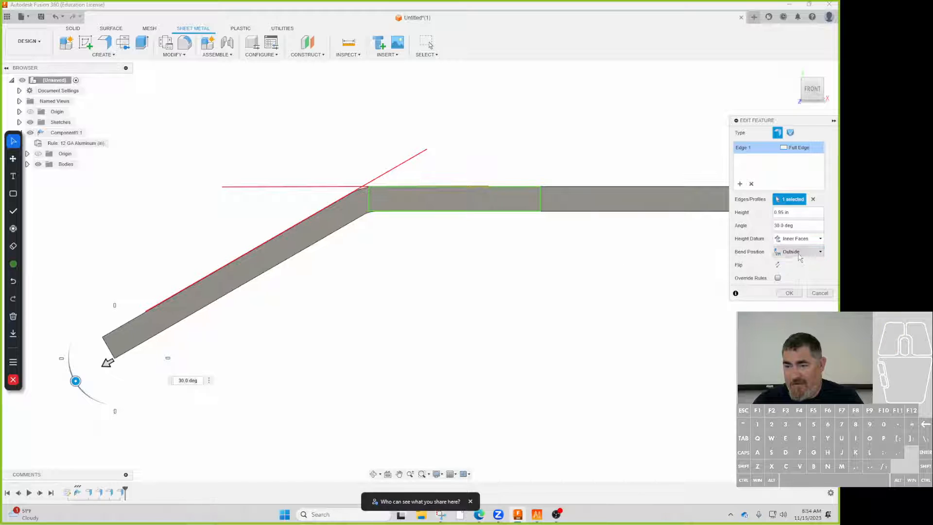
left_click(799, 252)
left_click(792, 280)
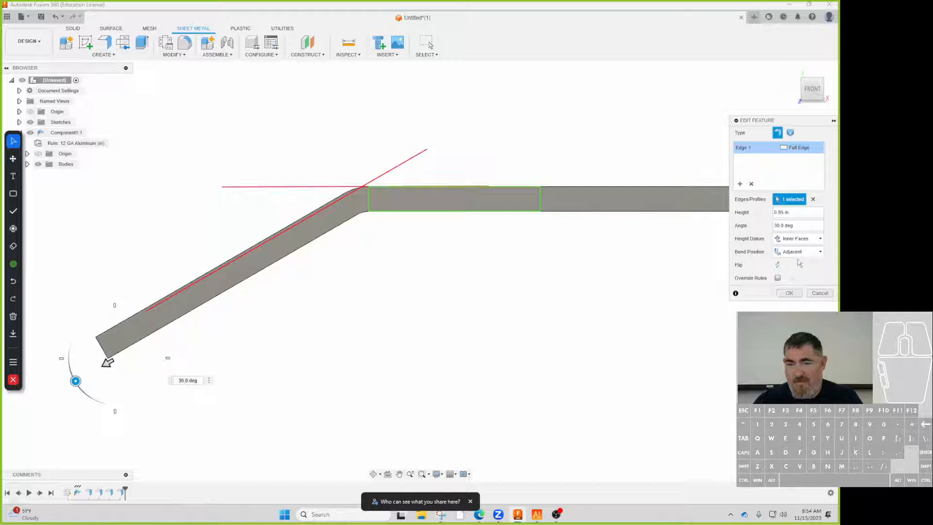
left_click(797, 252)
left_click(795, 275)
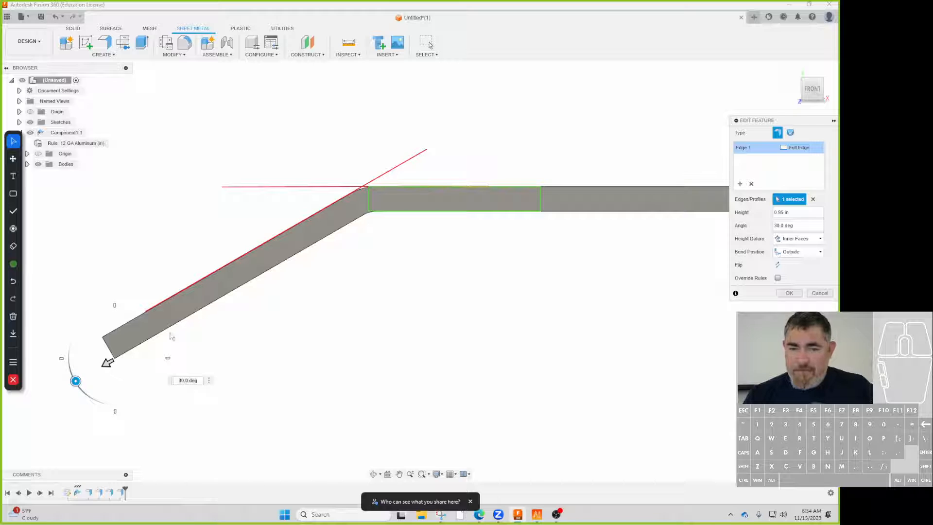
Step: Set the flange angle to 50 deg and draw a red annotation line along its inner face, extended past the bend
left_click(76, 380)
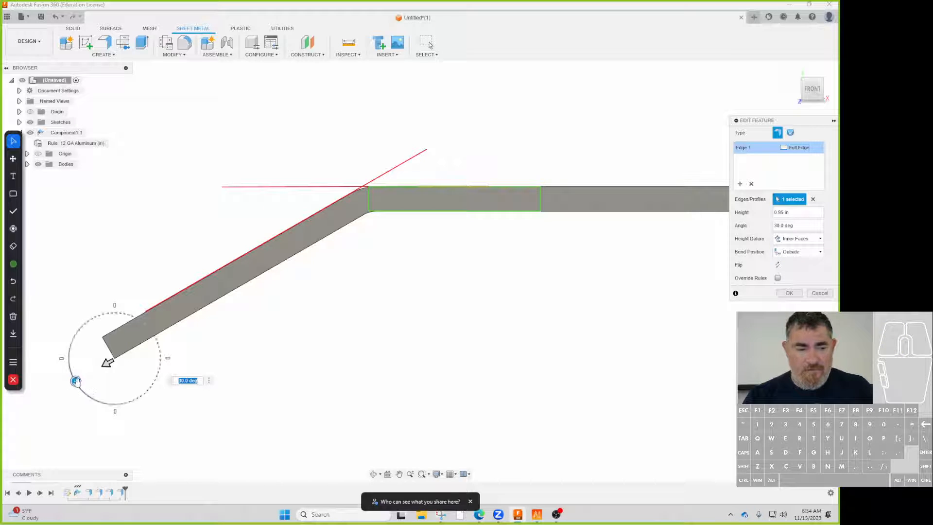
left_click_drag(76, 381, 93, 389)
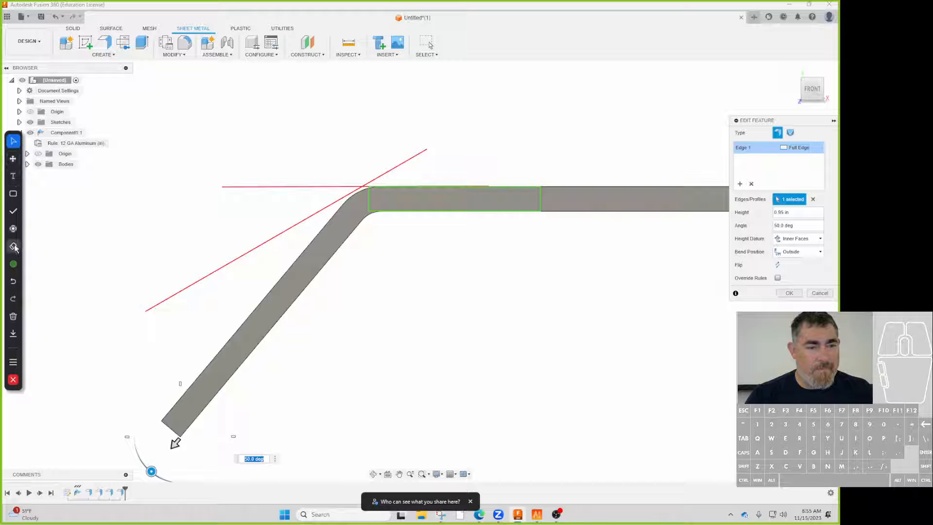
left_click(13, 214)
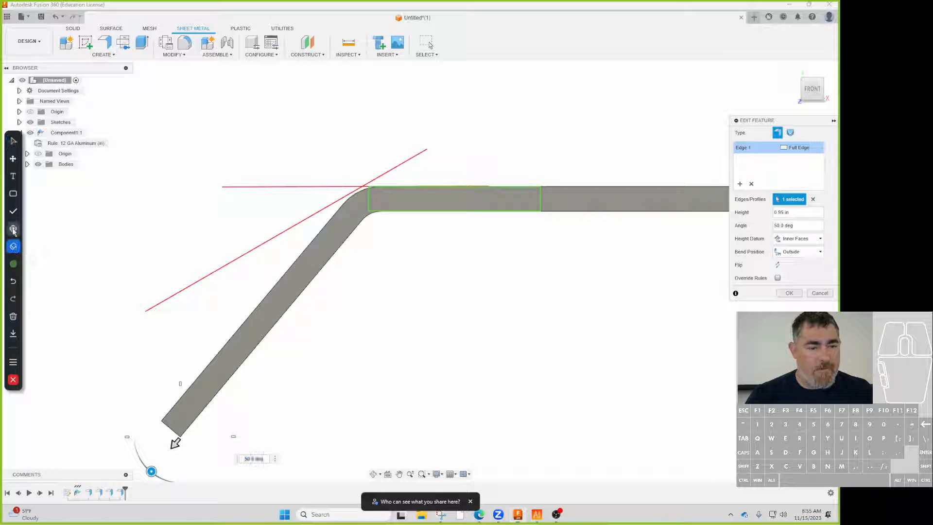
left_click(14, 194)
left_click(13, 263)
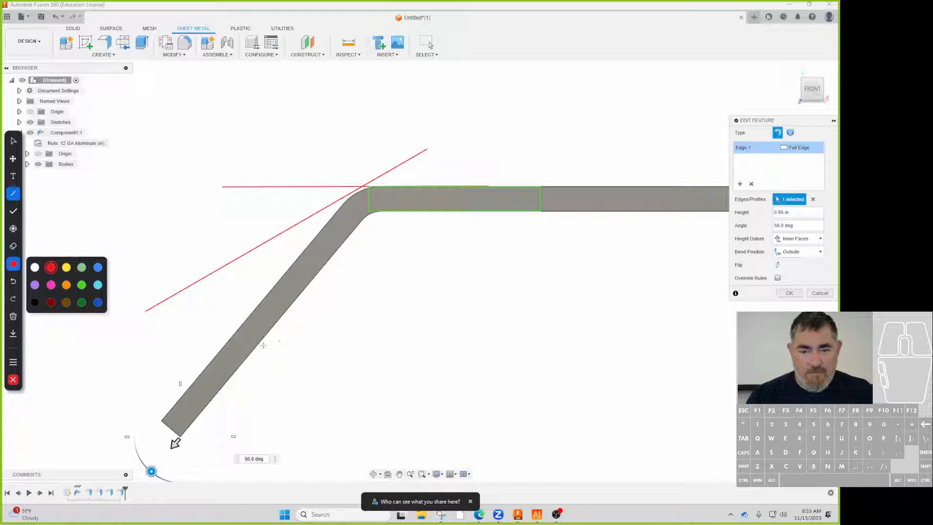
left_click_drag(259, 347, 421, 151)
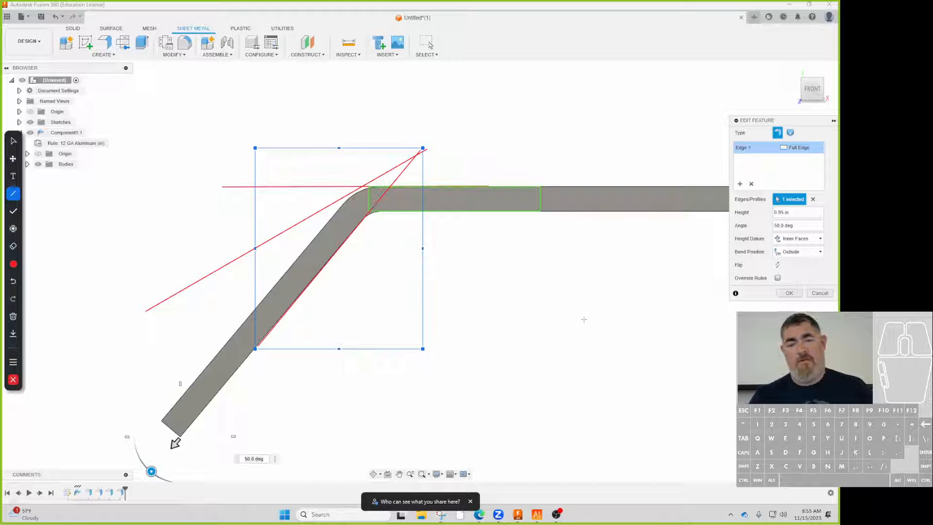
left_click(623, 339)
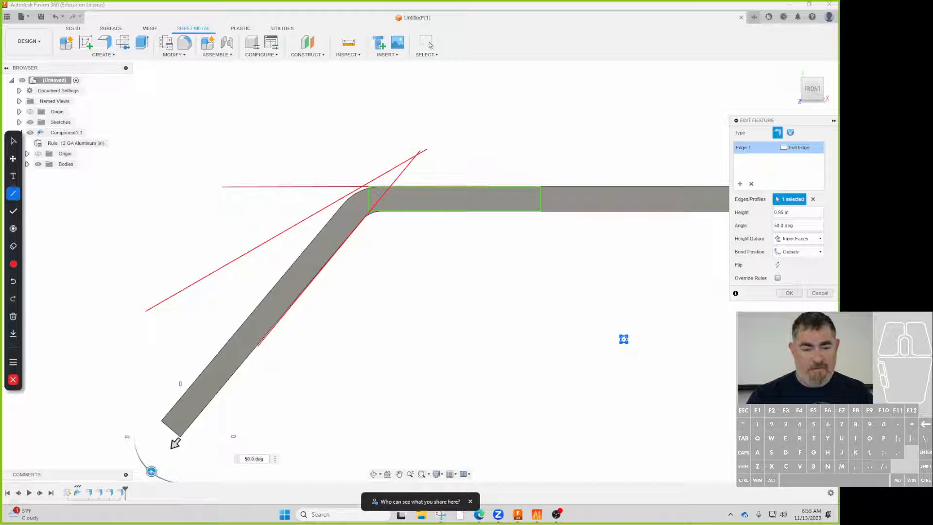
Step: Set the flange angle to 40 deg and draw a straight red annotation line along its inner face, extended past the bend
mouse_move(151, 470)
left_mouse_down()
mouse_move(192, 491)
mouse_move(139, 457)
mouse_move(144, 470)
left_mouse_up()
left_click(15, 141)
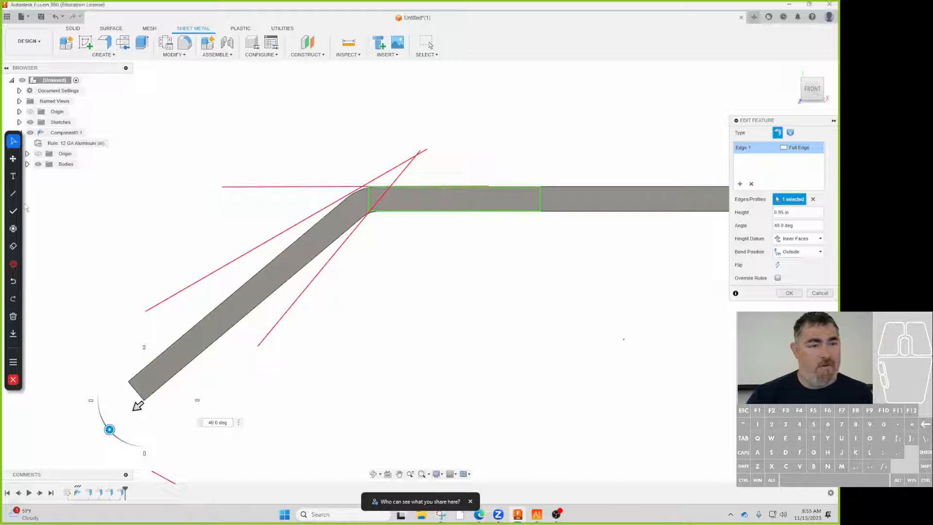
left_click(13, 192)
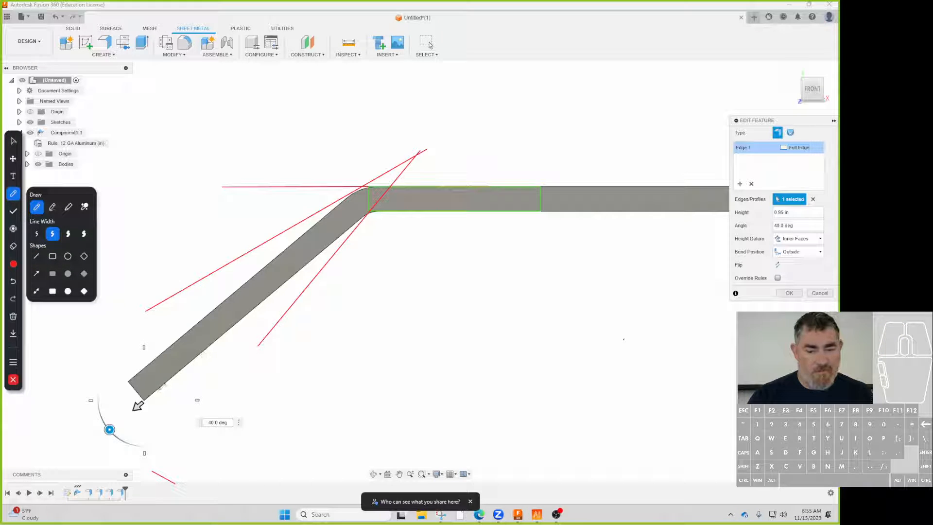
left_click_drag(157, 390, 417, 170)
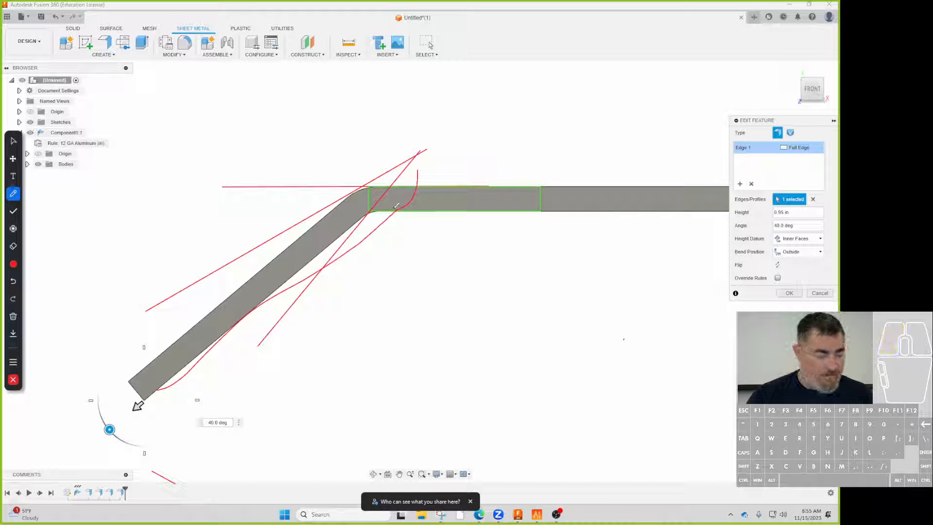
left_click(14, 199)
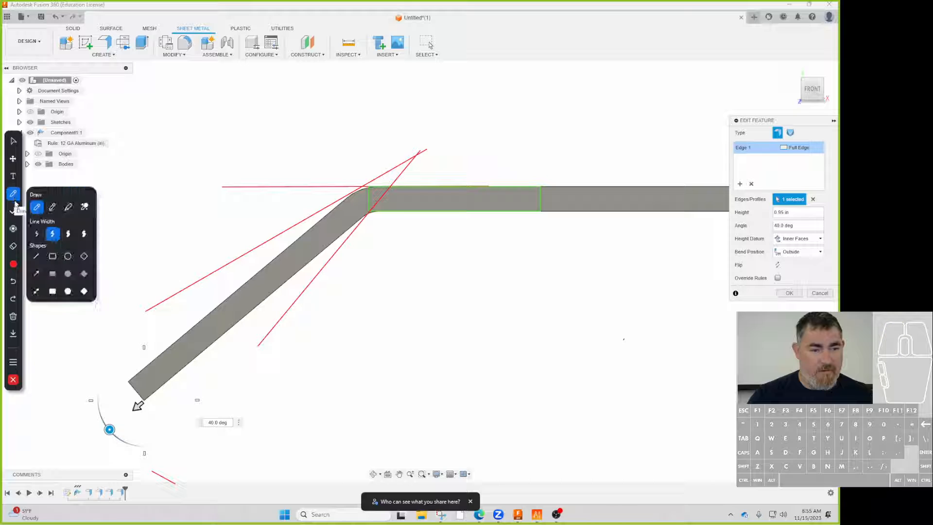
left_click(36, 256)
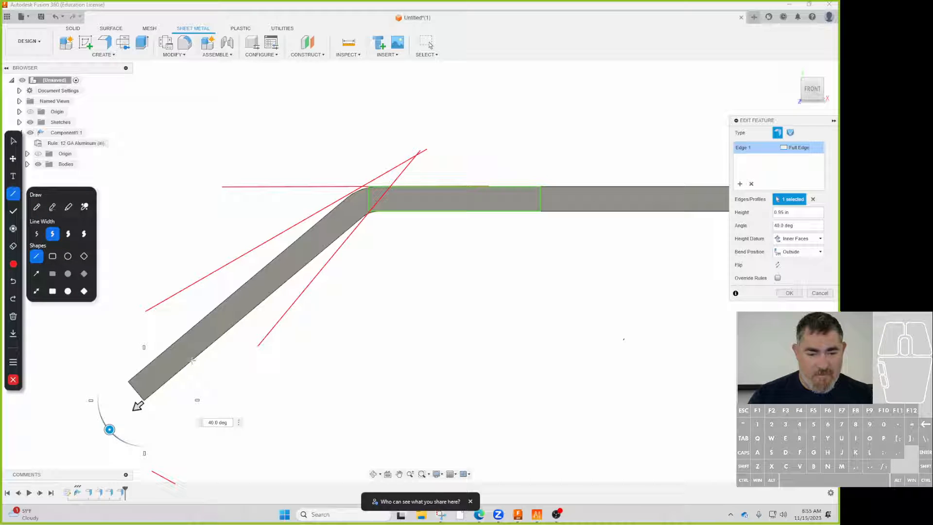
mouse_move(189, 362)
left_mouse_down()
mouse_move(483, 167)
mouse_move(462, 134)
left_mouse_up()
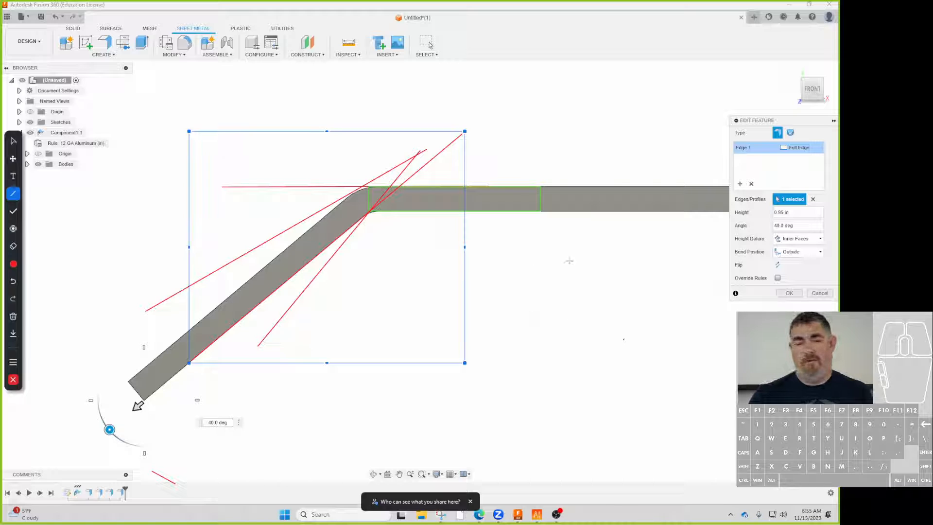
Step: Set the 40 deg flange's bend position to Inside to compare it with the red annotation lines
left_click(788, 253)
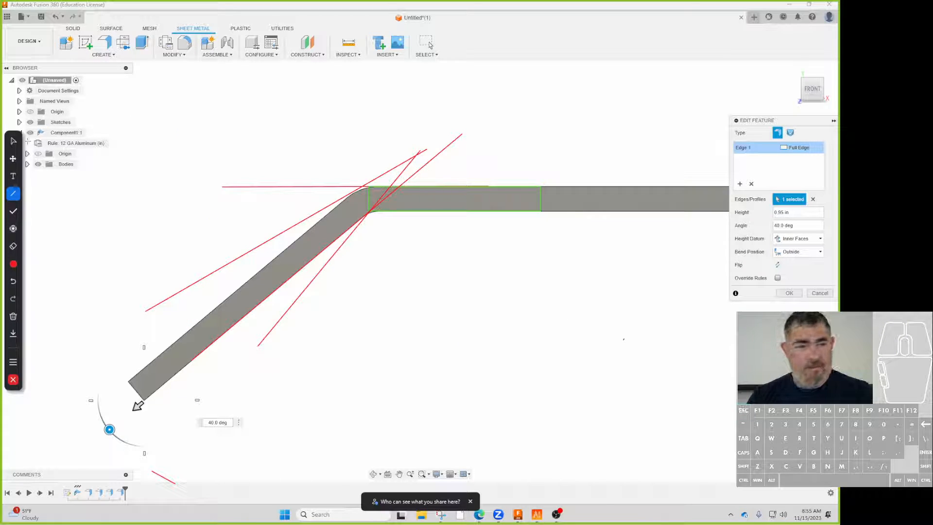
left_click(14, 141)
left_click(794, 253)
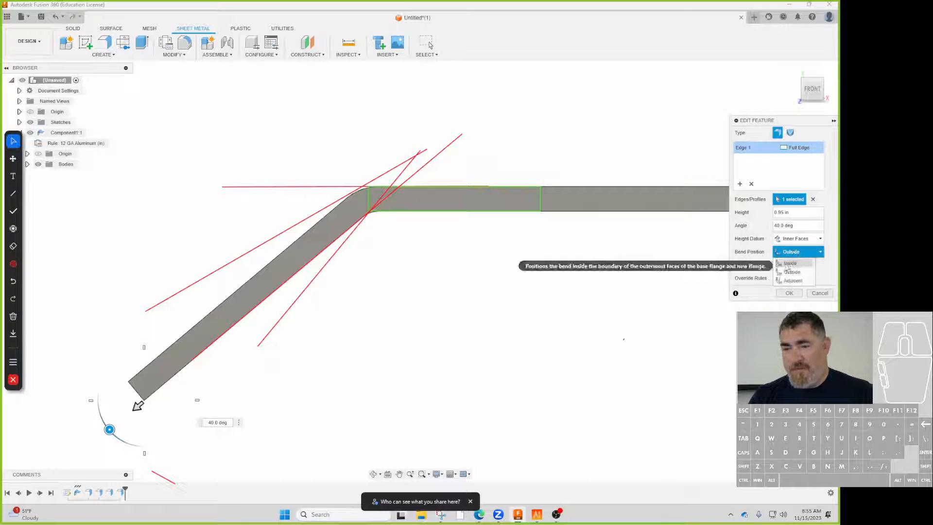
left_click(788, 263)
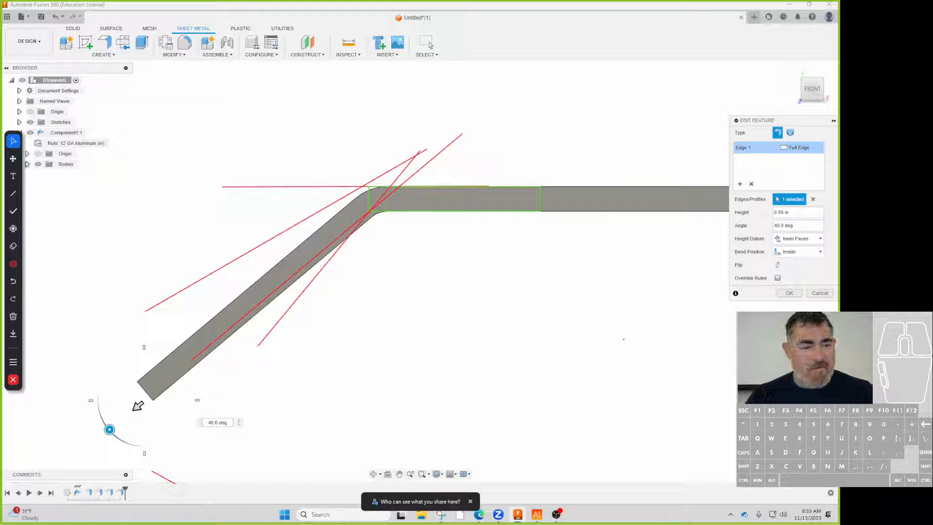
left_click(13, 193)
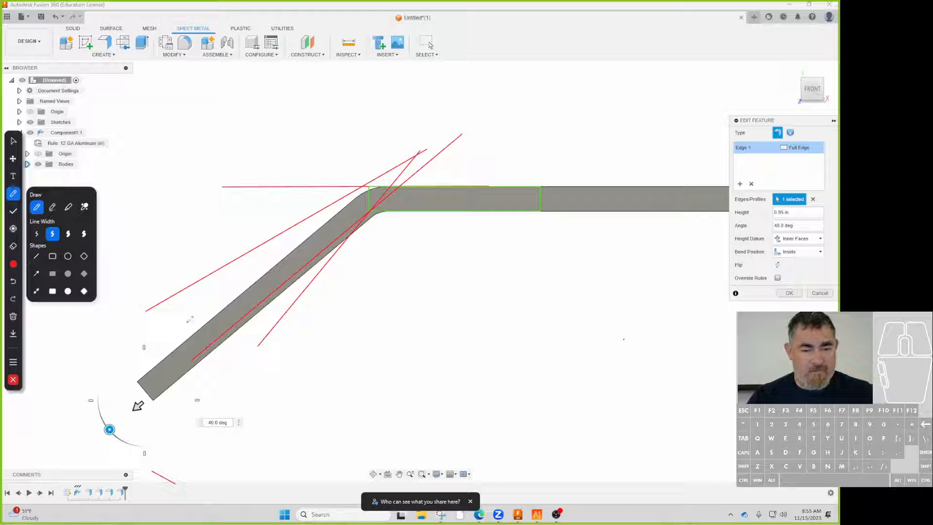
mouse_move(187, 340)
left_mouse_down()
mouse_move(428, 165)
mouse_move(422, 147)
left_mouse_up()
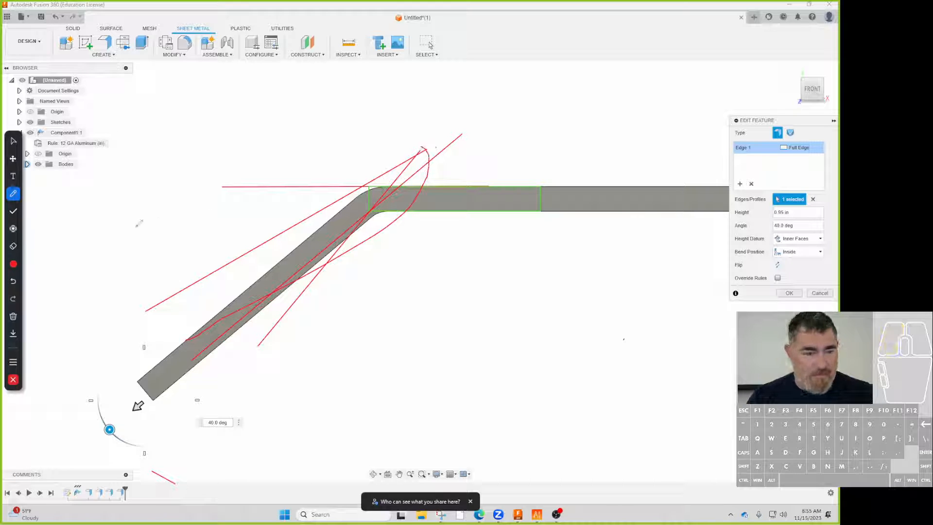
key("ctrl+z")
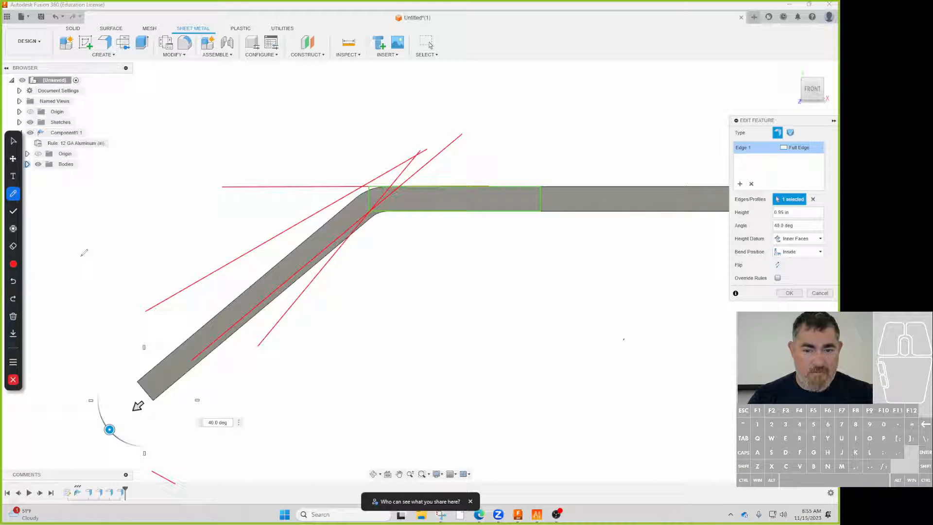
Step: Draw a straight red annotation line along the flange's outer face, extended up past the plate's top surface
left_click(13, 218)
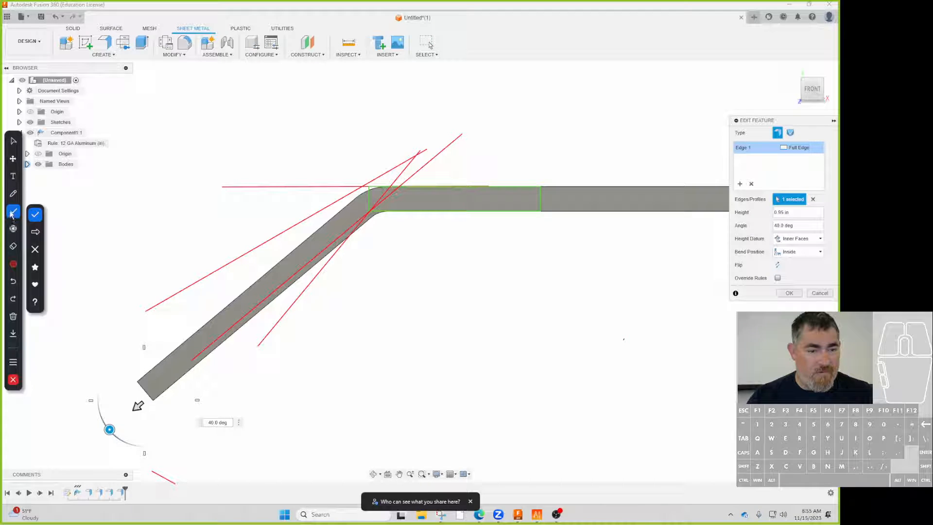
left_click(13, 194)
left_click(36, 256)
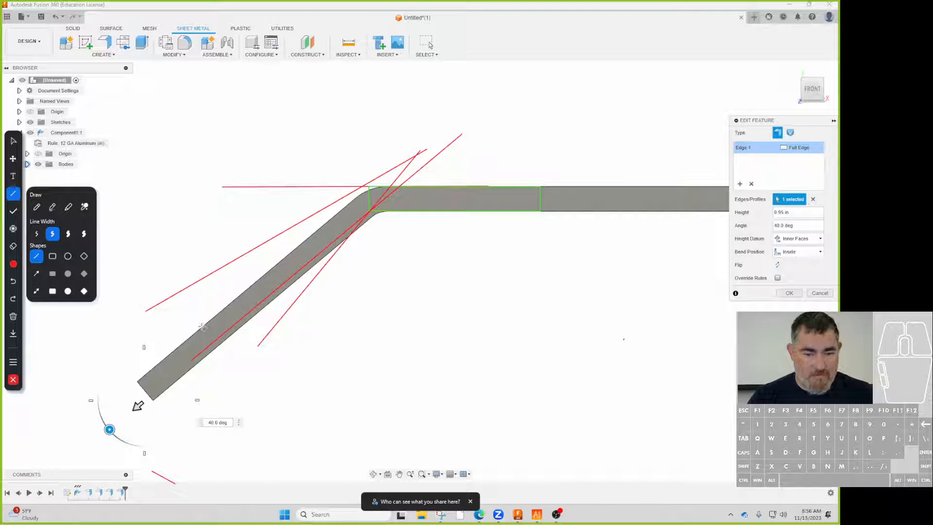
mouse_move(204, 327)
left_mouse_down()
mouse_move(393, 216)
mouse_move(446, 123)
left_mouse_up()
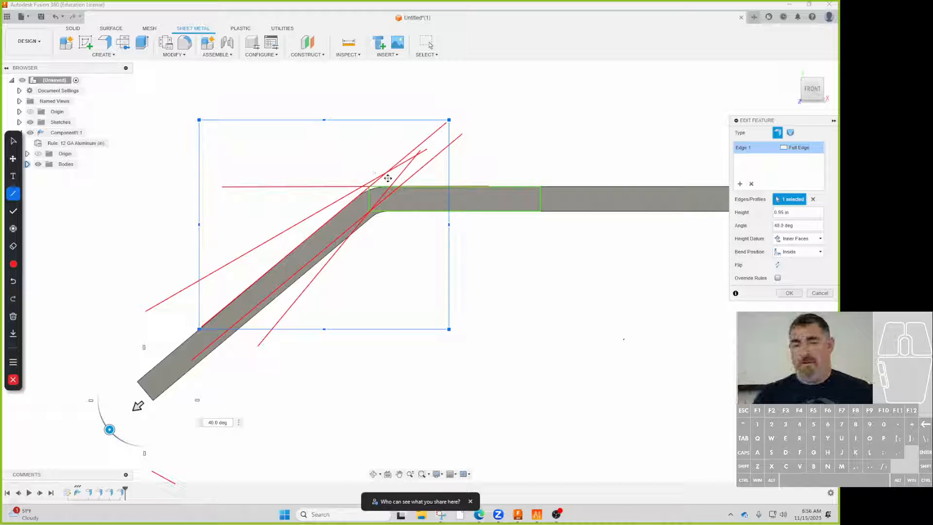
left_click(13, 141)
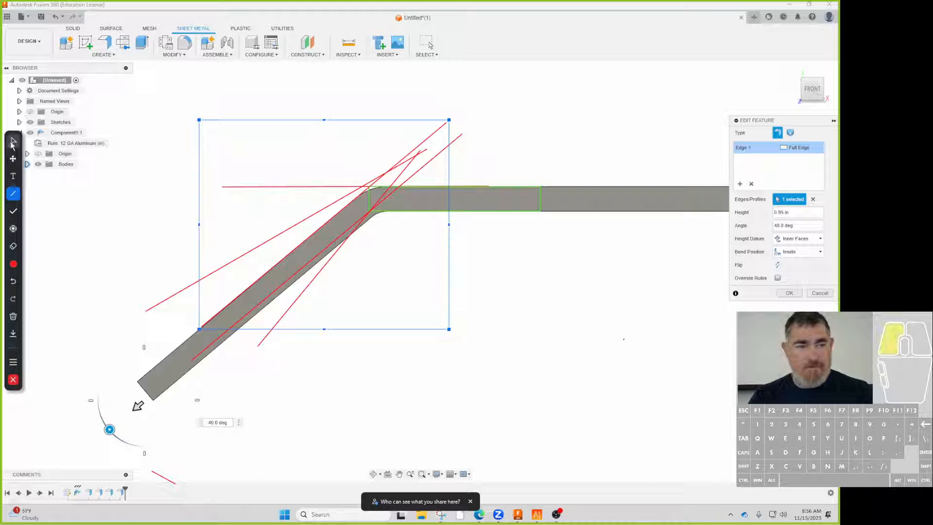
Step: Discard the current angled flange edit, reopen the 90 deg flange feature and set its height to 0.75 in
left_click(109, 431)
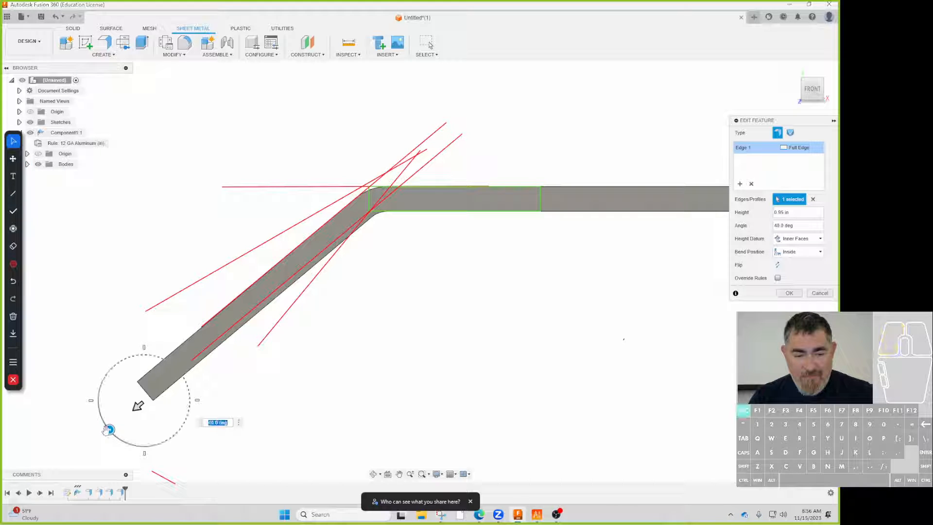
left_click_drag(110, 430, 105, 424)
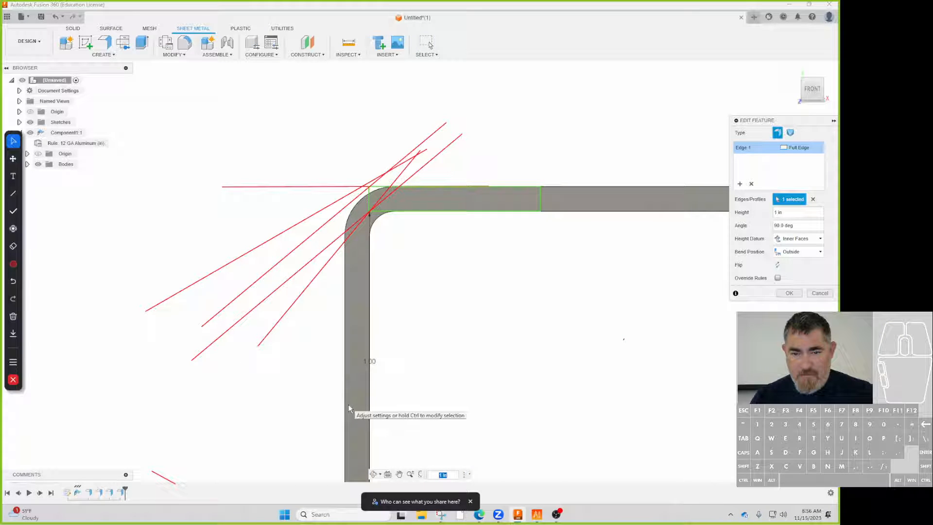
left_click(778, 213)
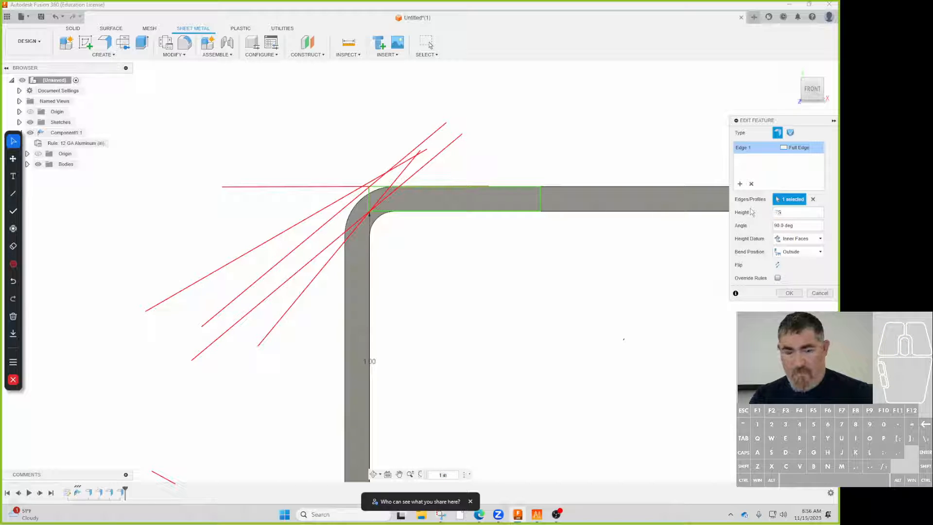
key("Return")
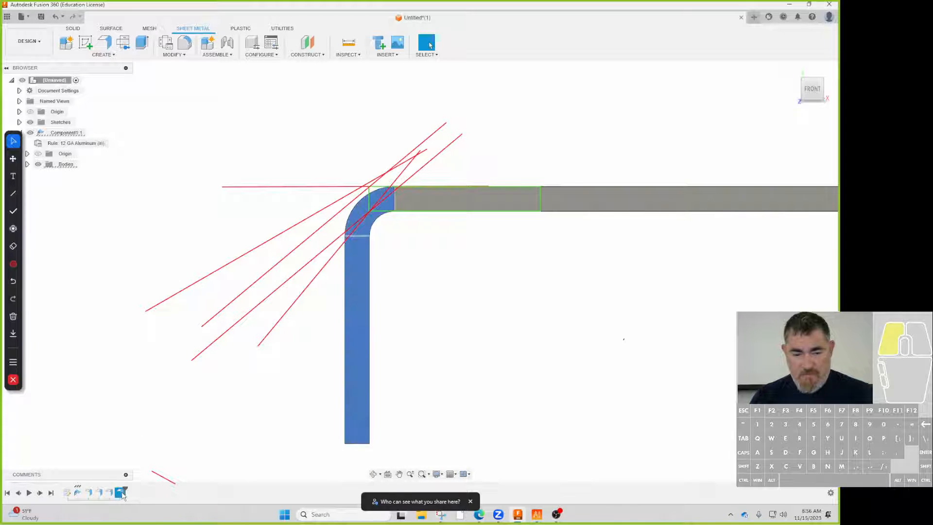
Step: Reopen the 90 deg flange feature for editing, set its angle to 30 deg and its bend position to Inside
double_click(77, 493)
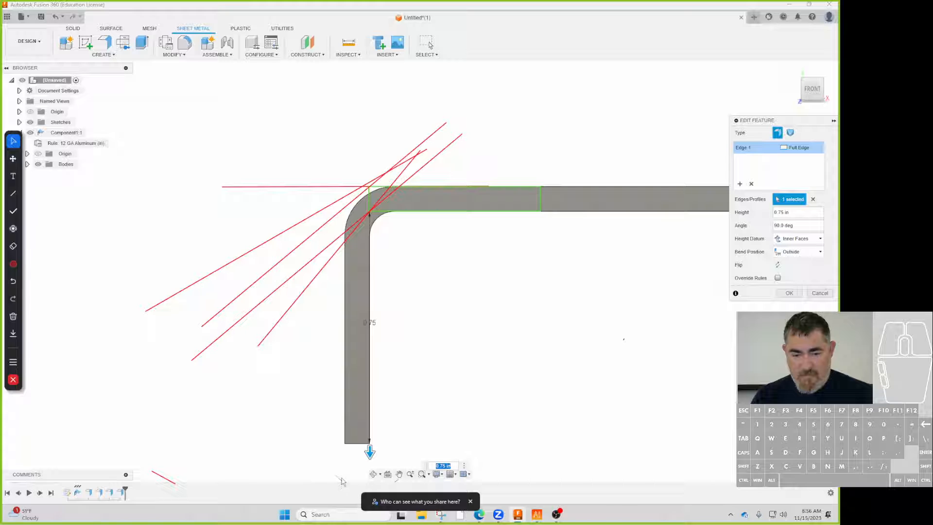
left_click_drag(362, 484, 184, 407)
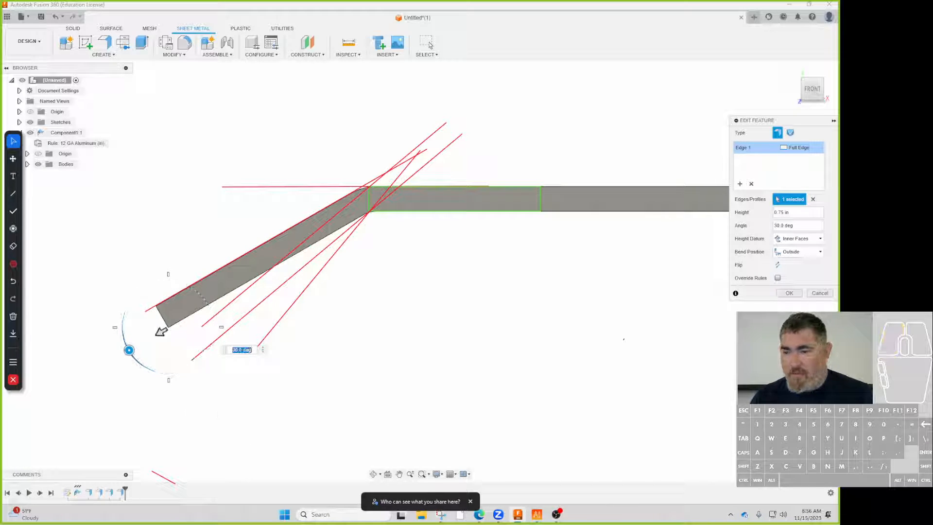
left_click(800, 251)
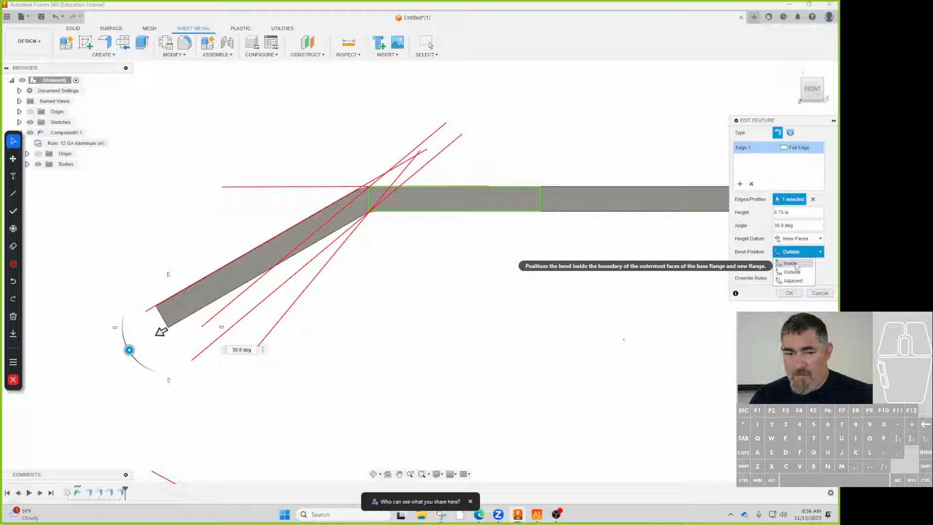
left_click(792, 263)
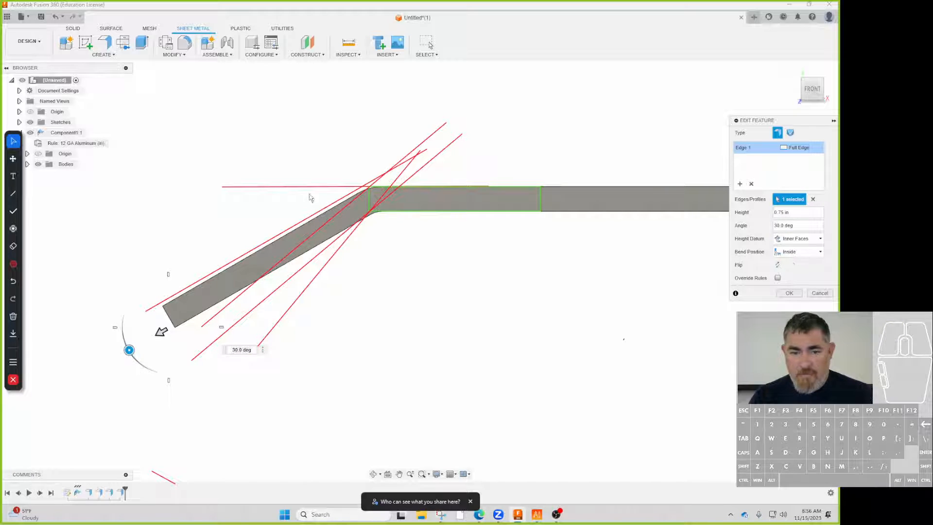
left_click(242, 349)
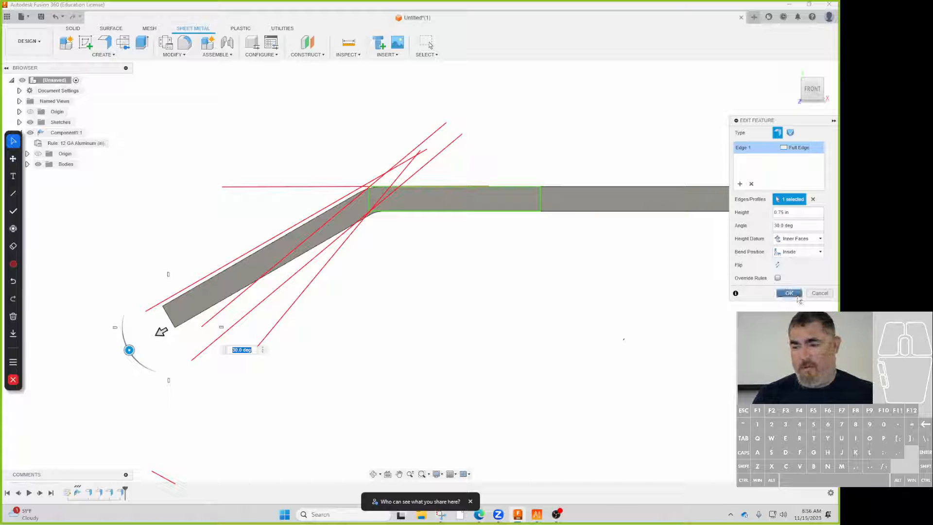
Step: Erase the diagonal red annotation lines around the angled flange, keeping the horizontal line along the plate's top surface
left_click(13, 246)
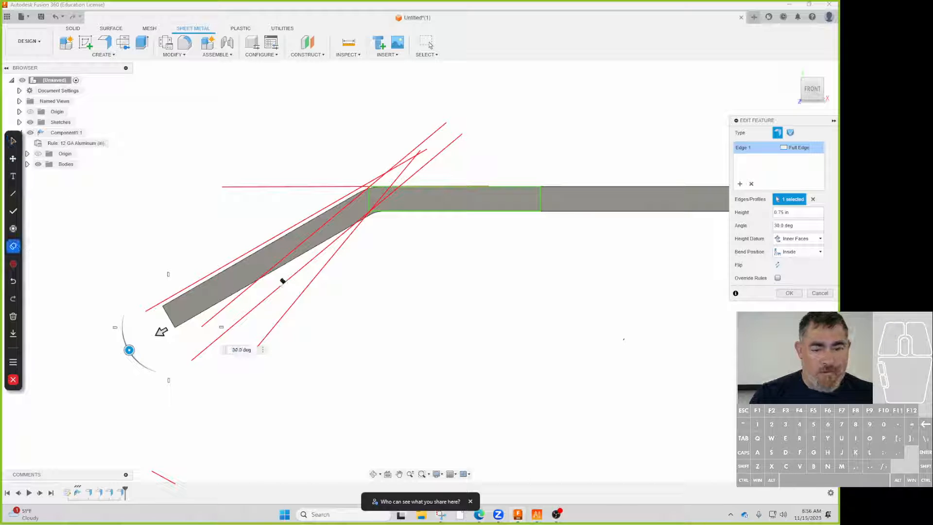
left_click(243, 256)
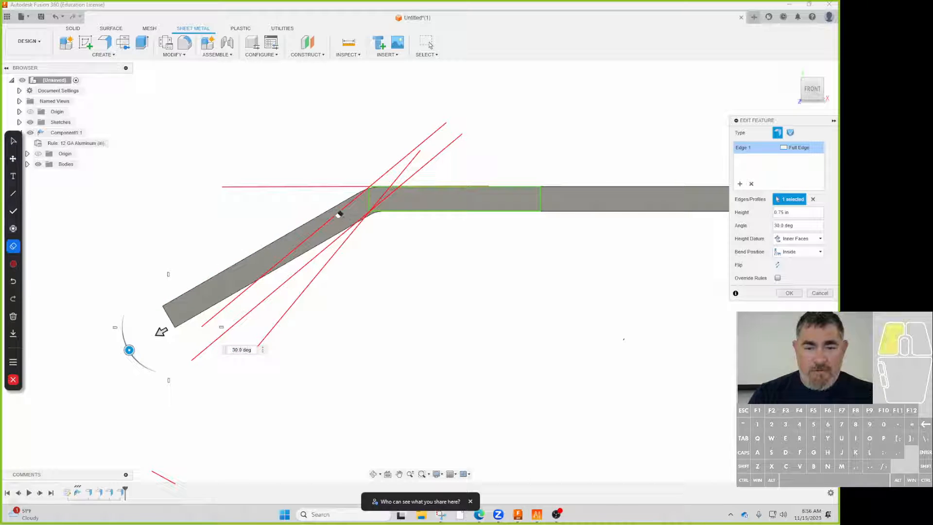
left_click(337, 213)
left_click(335, 237)
left_click(344, 243)
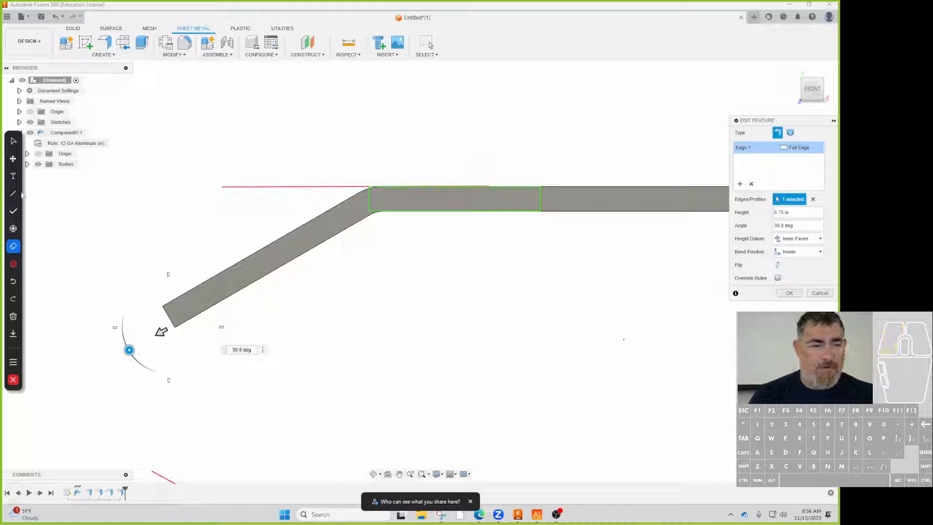
Step: Draw a straight red annotation line along the 30 deg flange's outer face, extended up past the plate's top surface
left_click(14, 193)
left_click(13, 264)
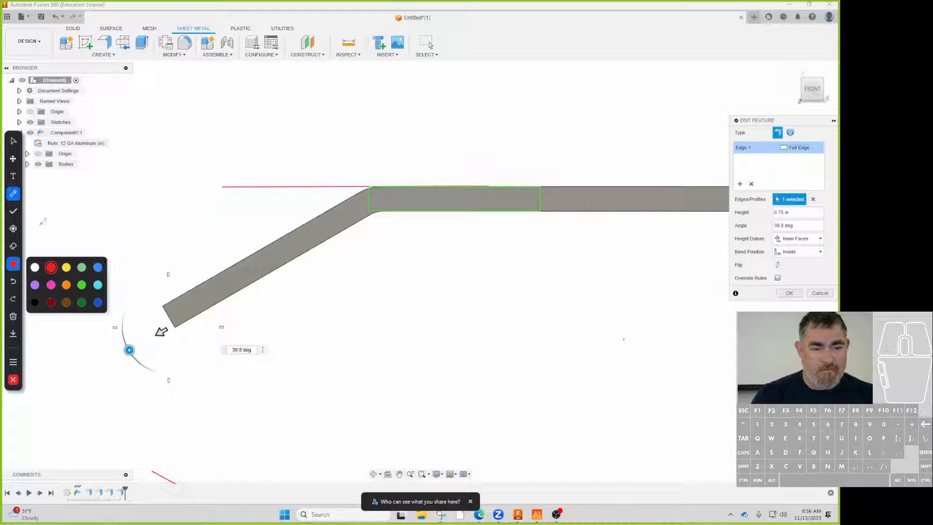
left_click(13, 200)
left_click(12, 199)
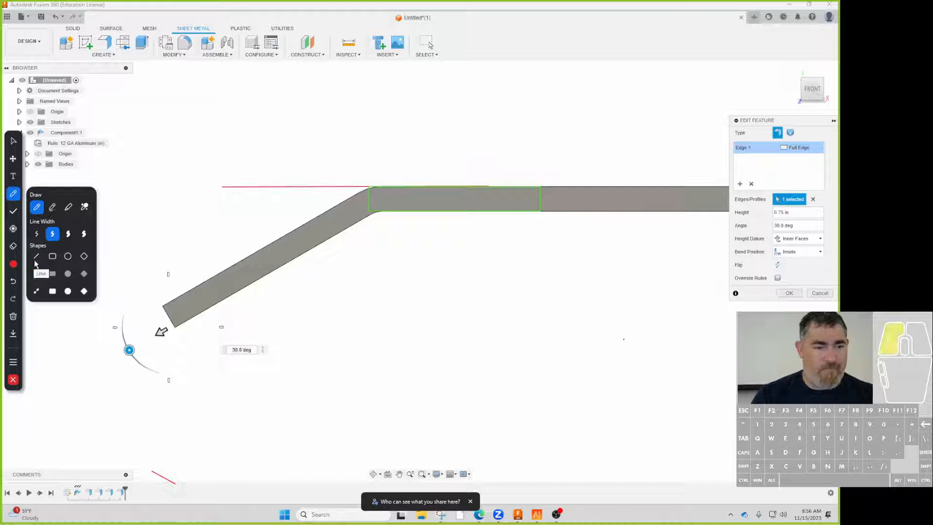
left_click(36, 256)
mouse_move(174, 297)
left_mouse_down()
mouse_move(344, 249)
mouse_move(417, 157)
left_mouse_up()
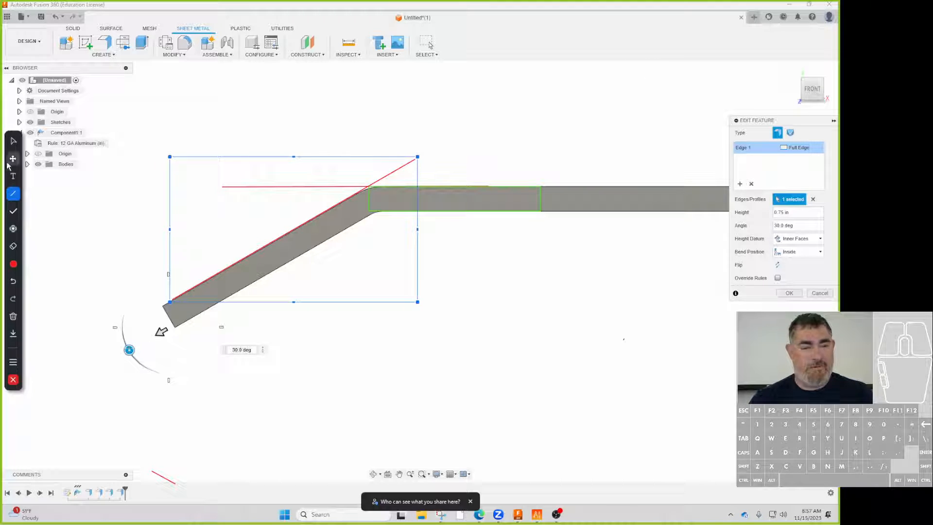
Step: Set the flange angle to 55 deg and draw a straight red annotation line along its outer face, extended past the plate's top surface
left_click(14, 141)
left_click_drag(128, 350, 148, 377)
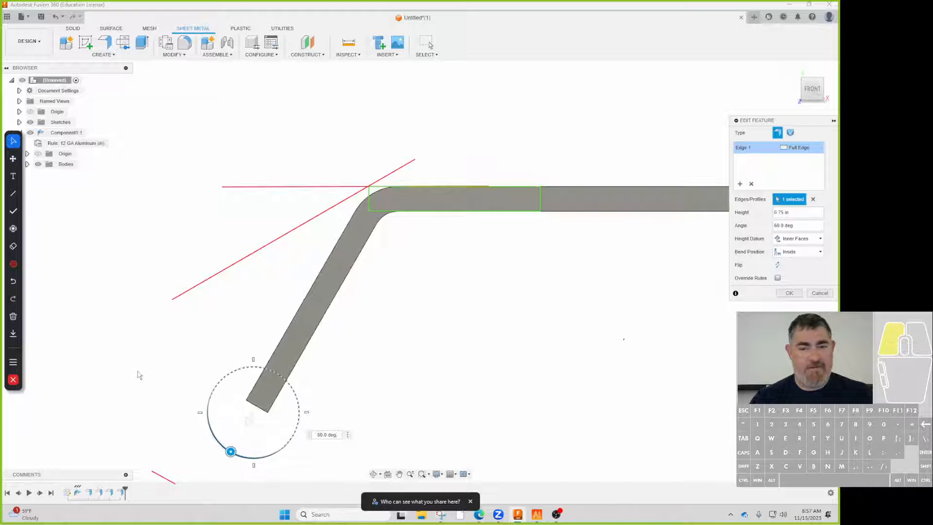
left_click(13, 194)
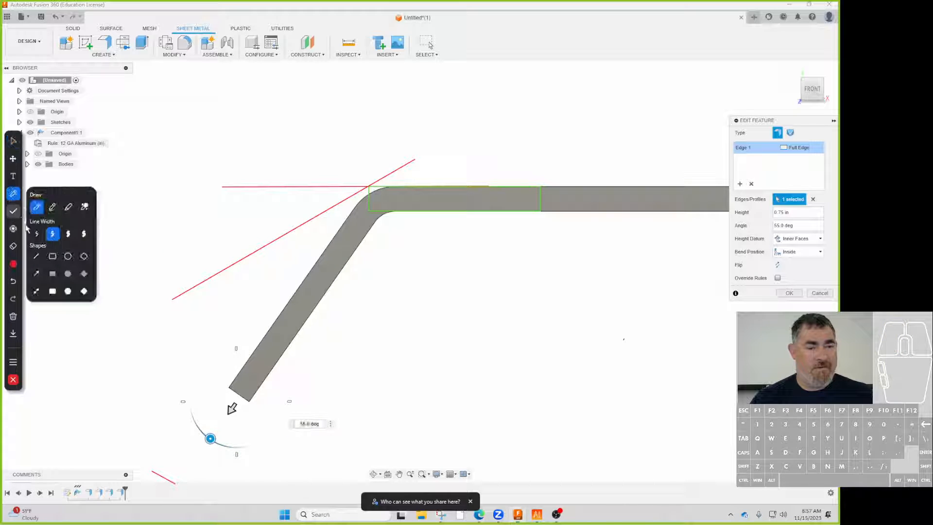
left_click(36, 256)
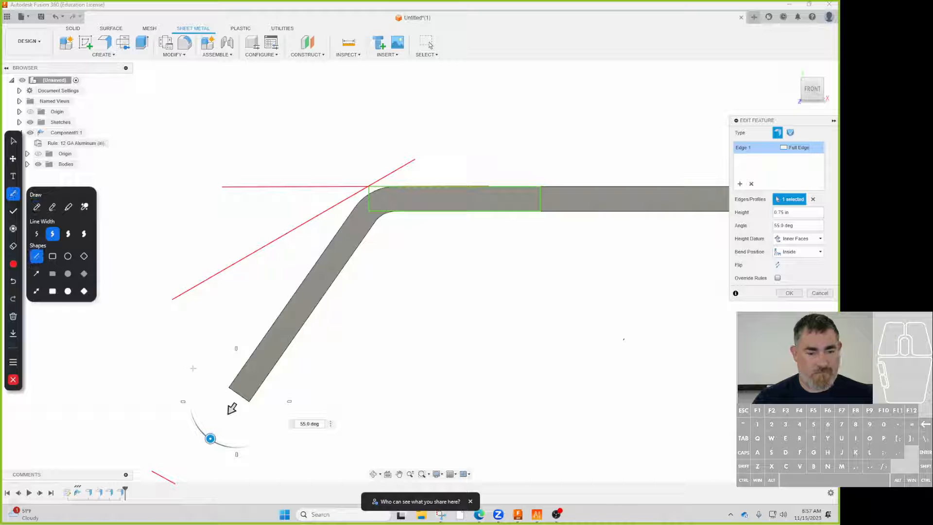
left_click_drag(232, 380, 408, 130)
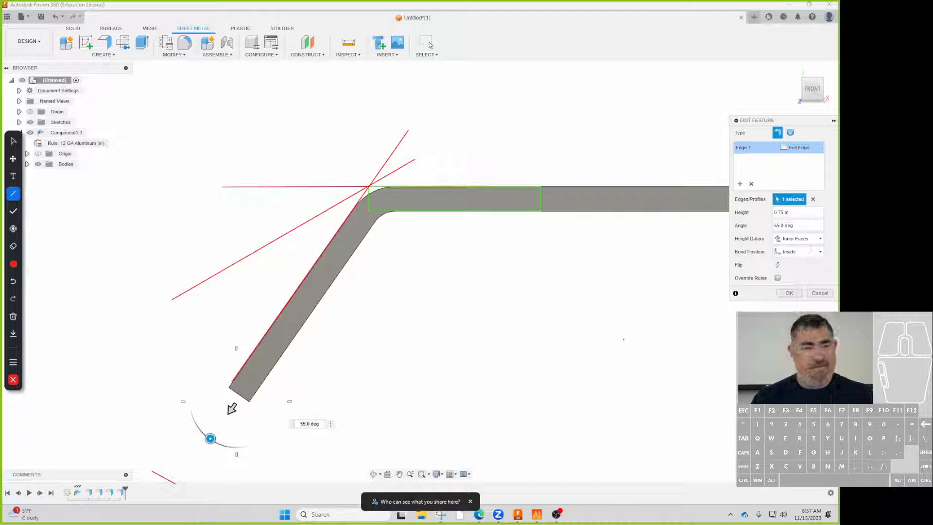
Step: Set the 55 deg flange's bend position to Outside to compare it with the red annotation lines
left_click(12, 142)
left_click(800, 251)
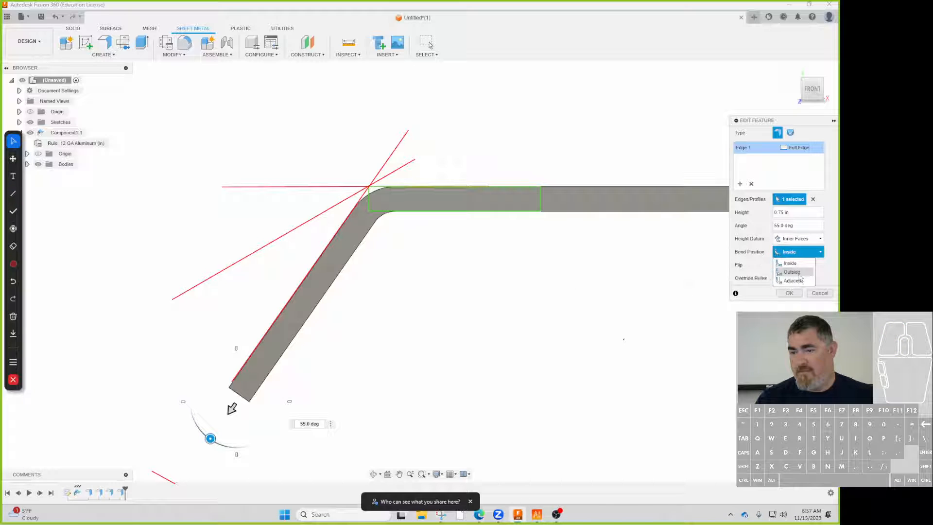
left_click(799, 273)
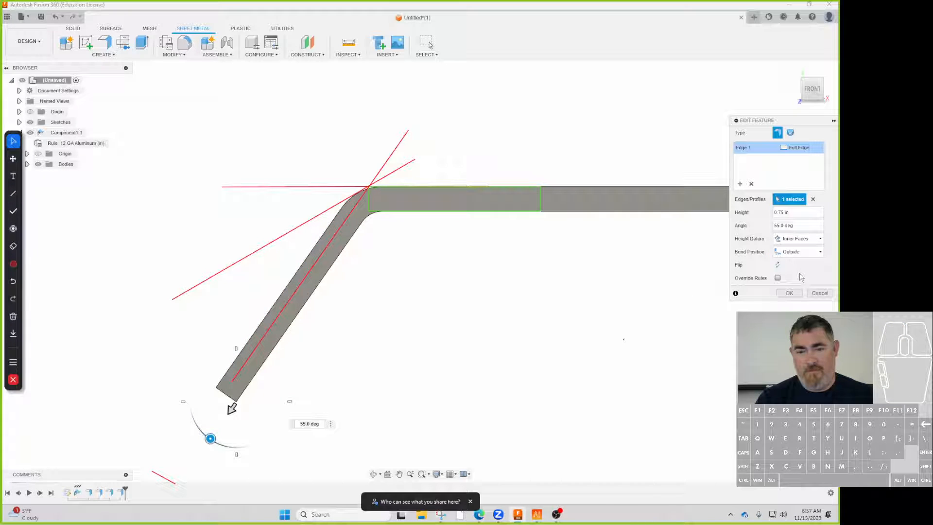
Step: Switch the annotation colour to green and draw a straight line along the 55 deg flange's inner face, extended past the bend
left_click(14, 193)
left_click(14, 265)
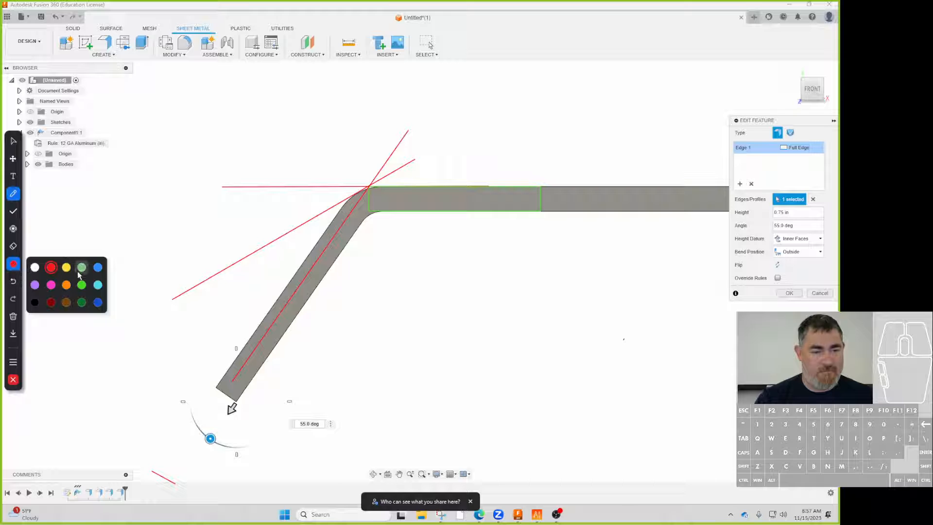
left_click(82, 284)
left_click_drag(257, 382, 298, 334)
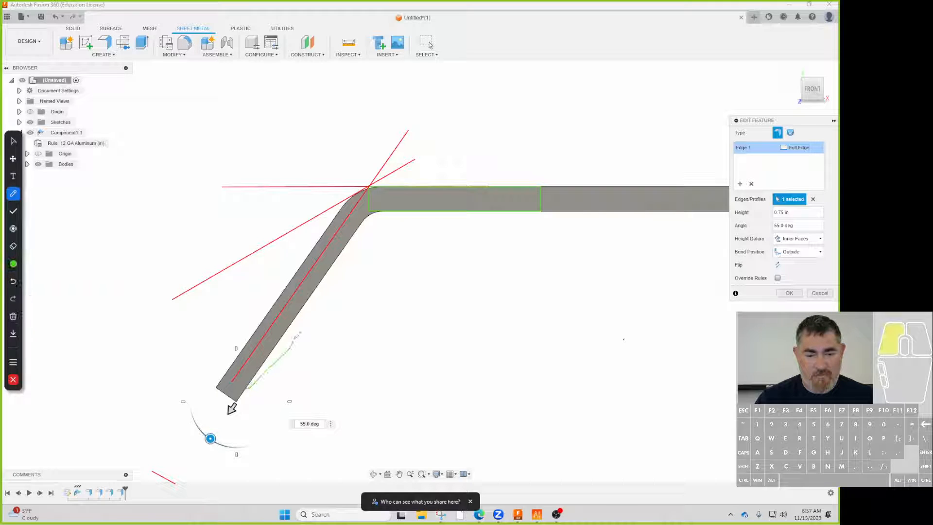
left_click(13, 193)
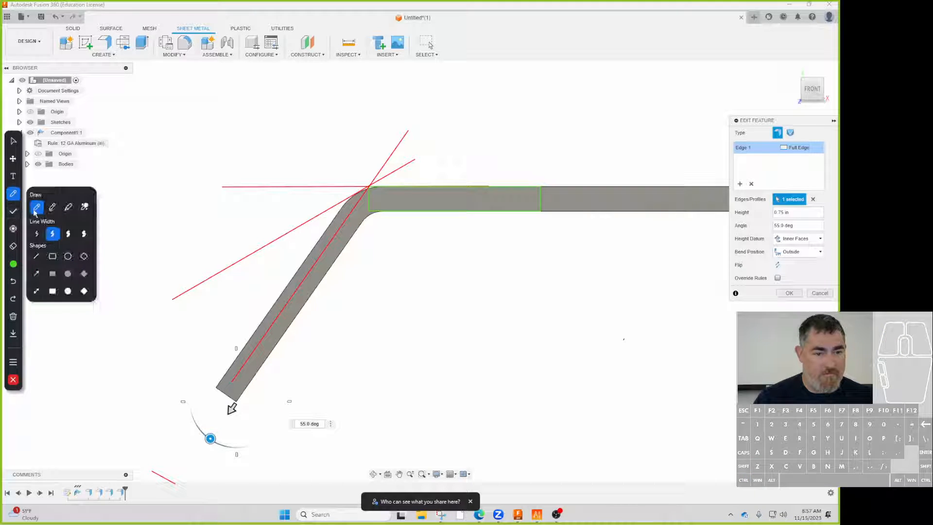
left_click_drag(242, 394, 405, 158)
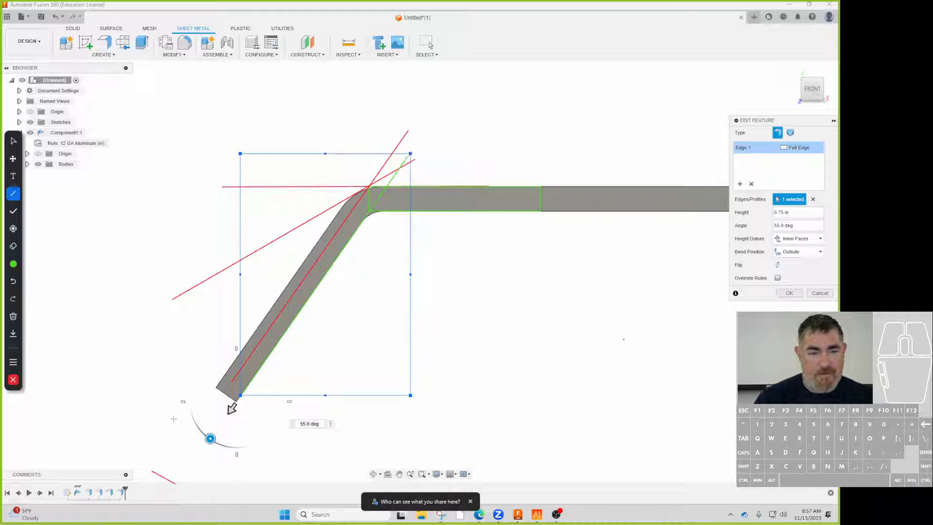
Step: Set the flange angle to 35 deg and draw a straight green annotation line along its inner face, extended through the plate
left_click(13, 142)
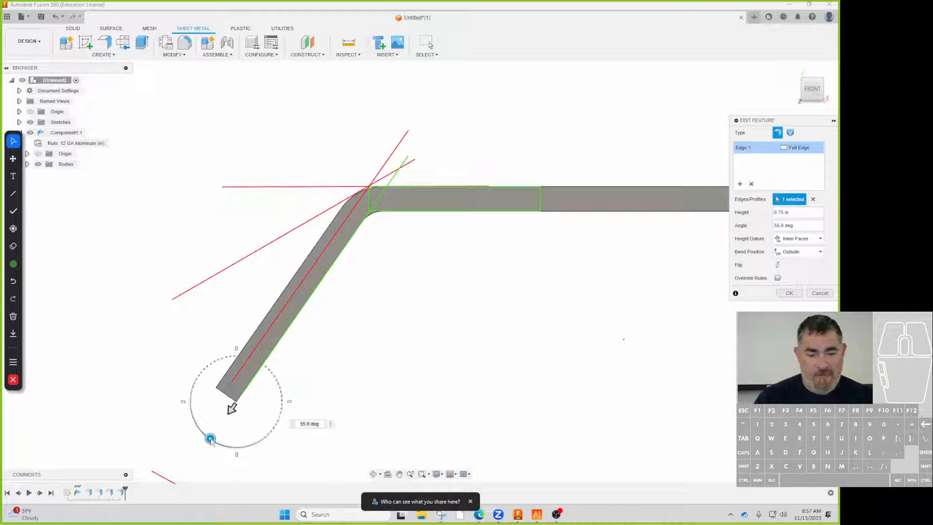
left_click_drag(210, 438, 236, 442)
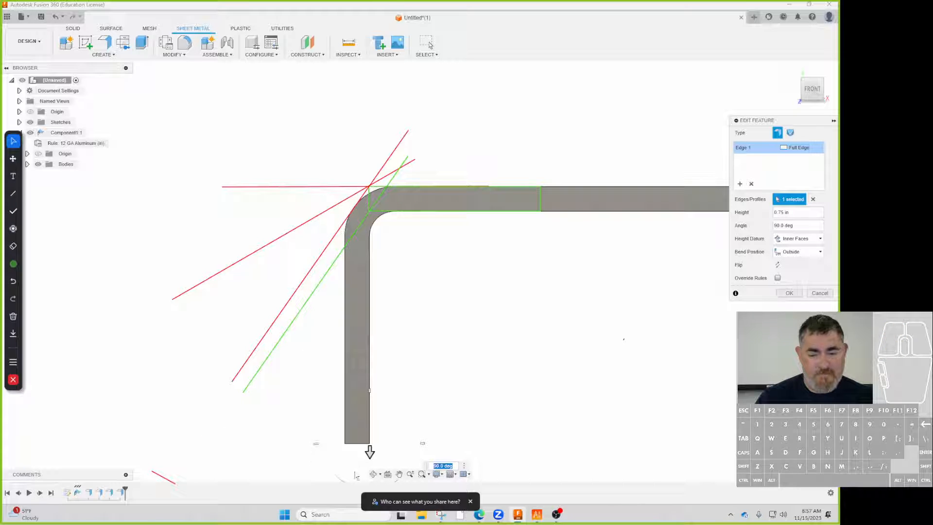
left_click_drag(342, 449, 217, 423)
left_click(13, 193)
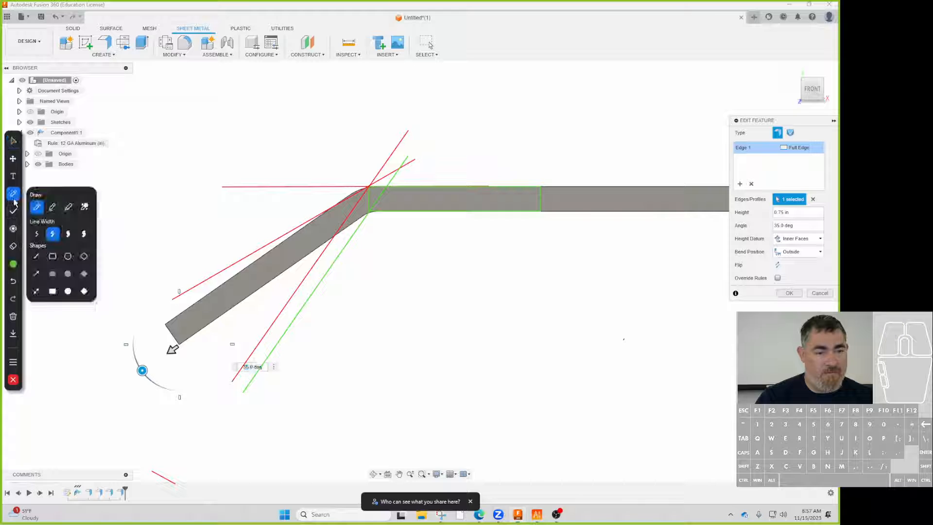
left_click(36, 256)
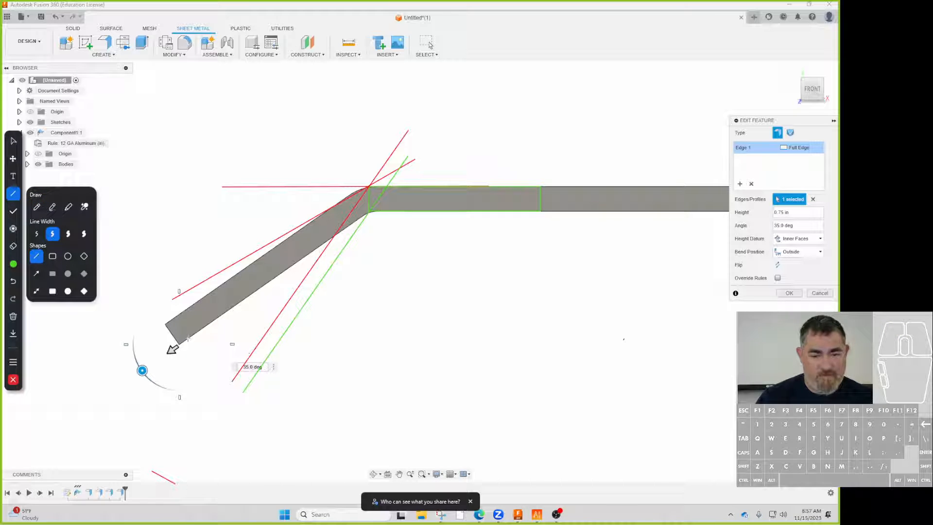
left_click_drag(187, 338, 434, 166)
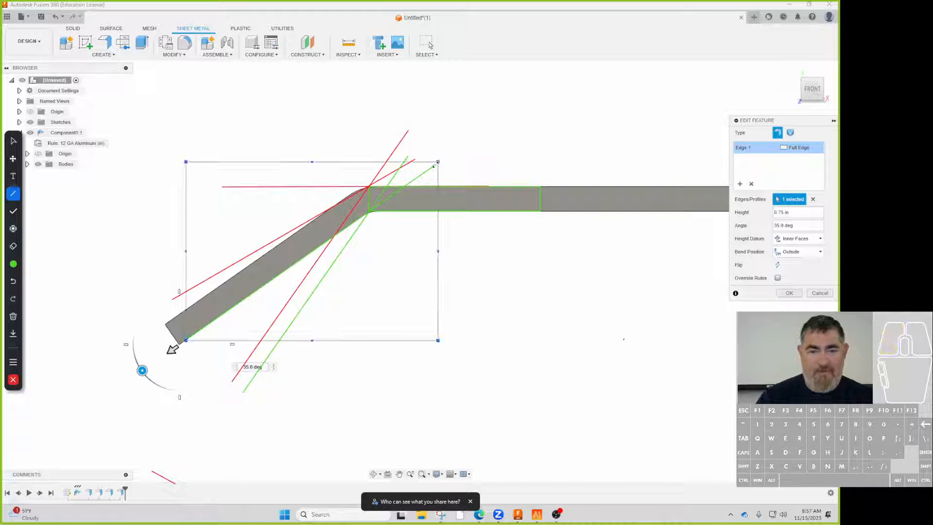
left_click(524, 333)
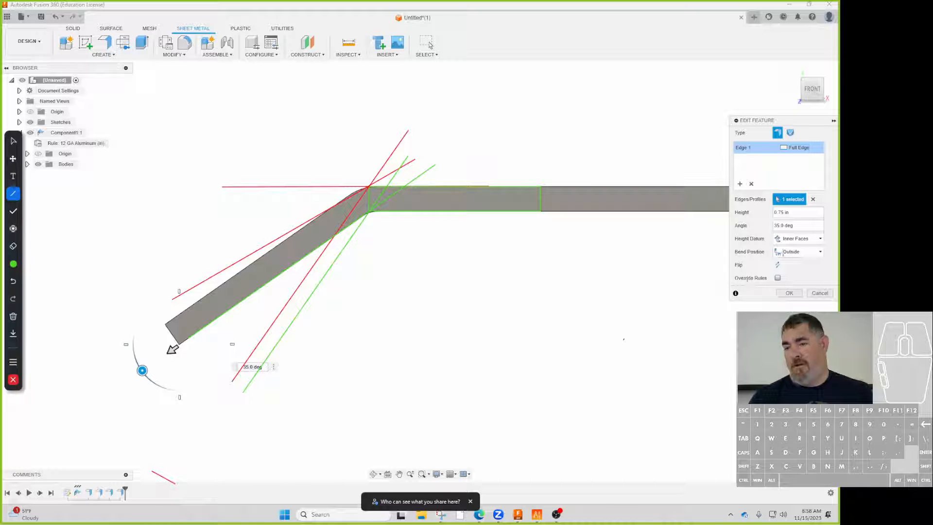
Step: Set the flange's bend position to Inside and its angle to 30 deg
left_click(804, 252)
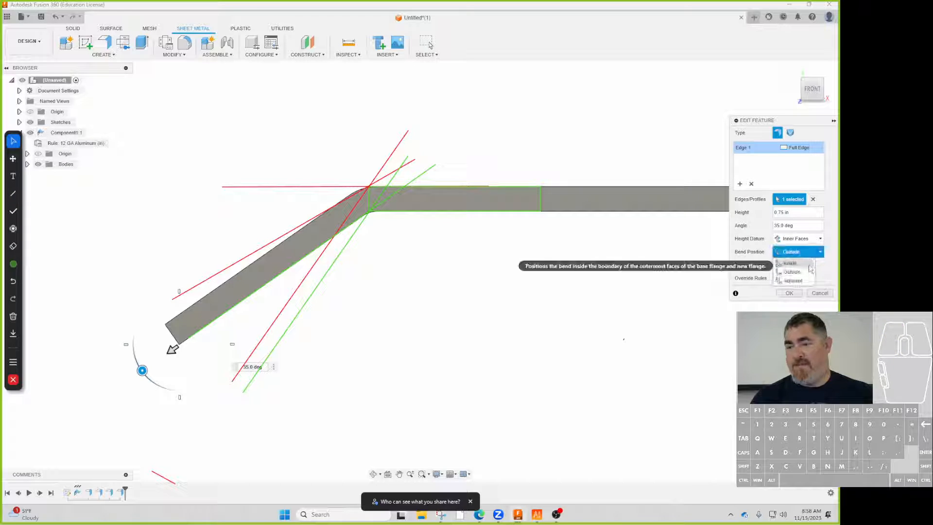
left_click(807, 267)
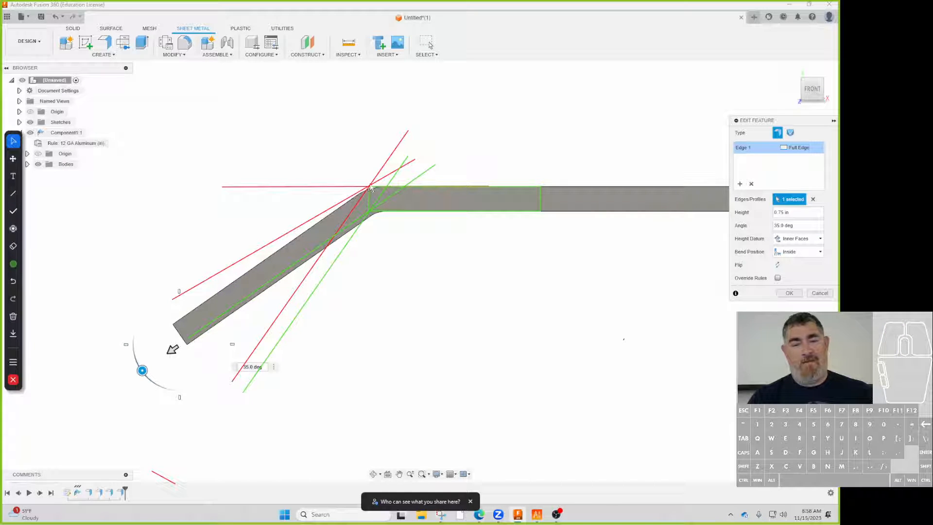
left_click_drag(142, 370, 129, 350)
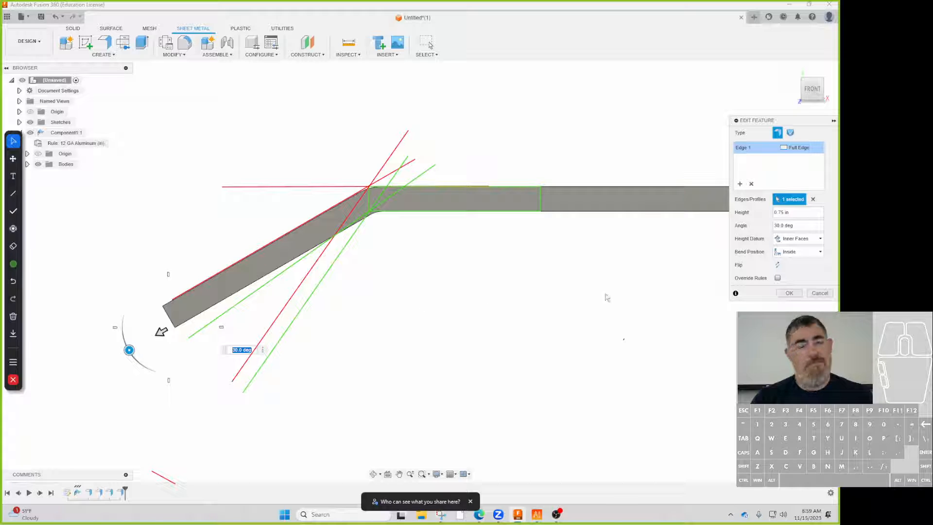
Step: Switch the 30 deg flange's height datum to Outer Faces and back to Inner Faces to compare its end position
left_click(807, 239)
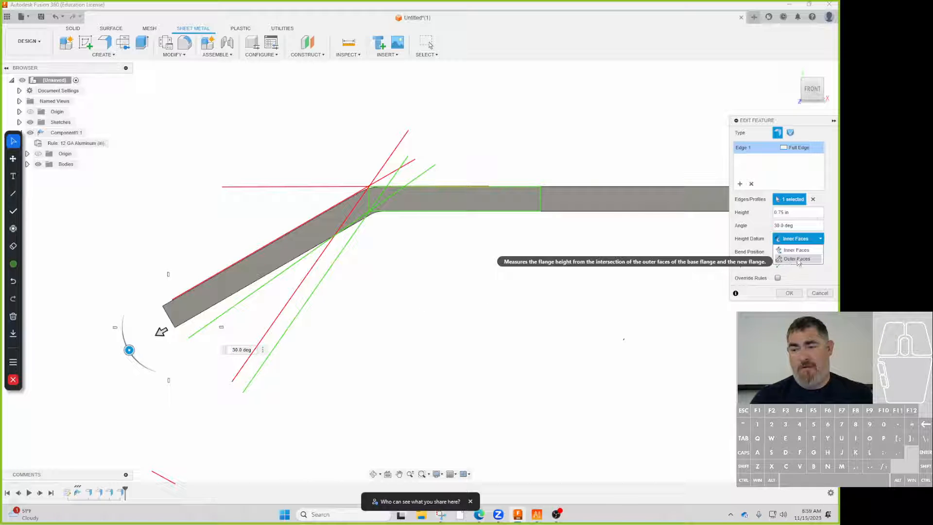
left_click(799, 259)
left_click(797, 238)
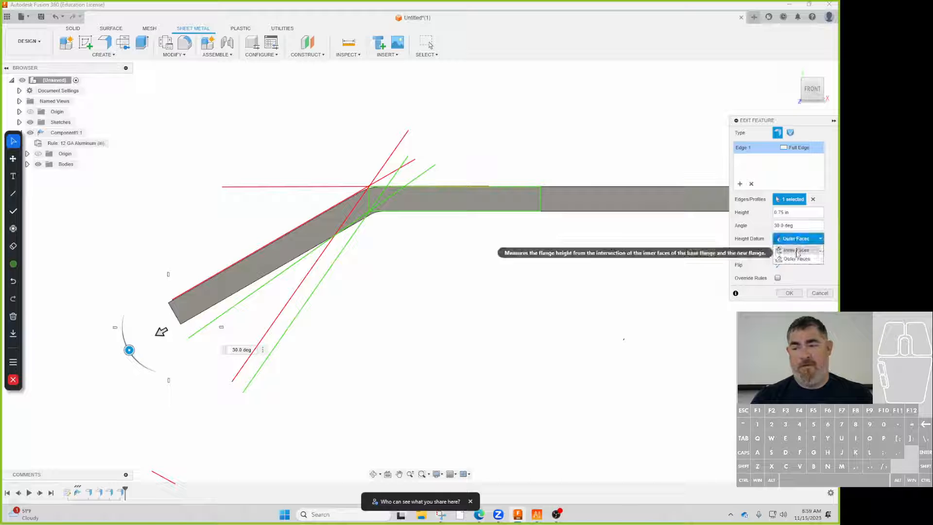
left_click(796, 250)
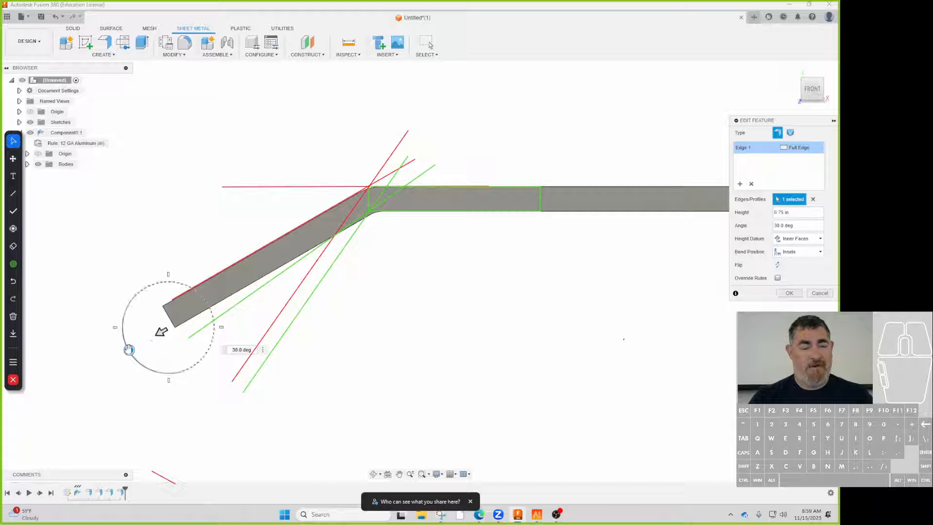
Step: Set the flange angle to 25 deg and compare its length with the Outer Faces and Inner Faces height datums
left_click_drag(128, 350, 118, 328)
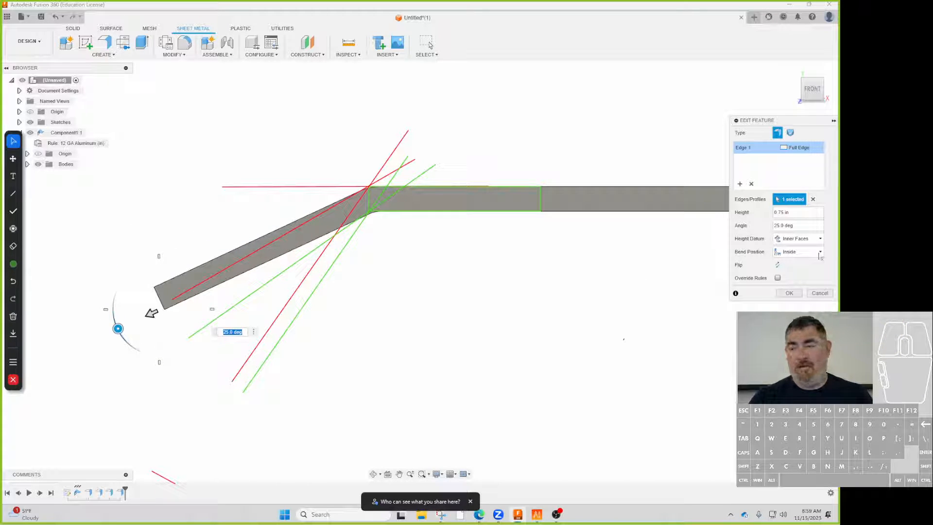
left_click(817, 239)
left_click(797, 251)
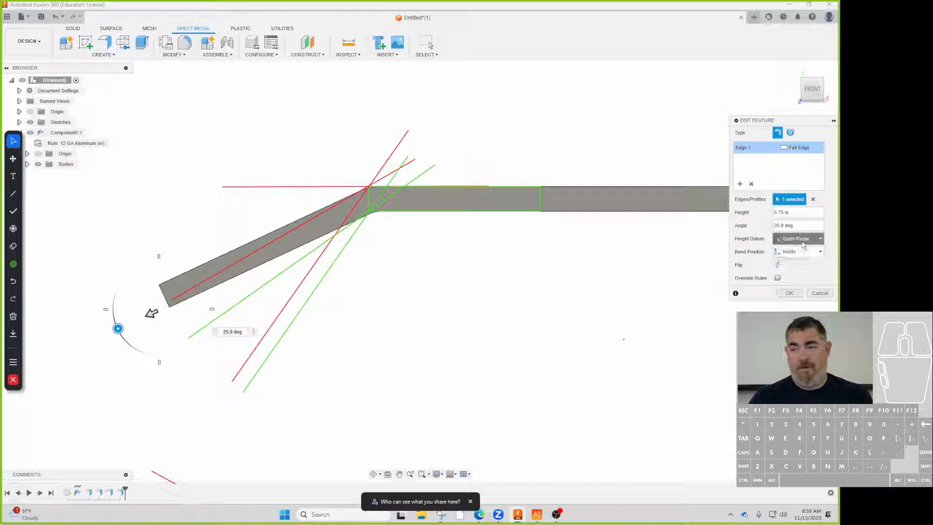
left_click(802, 242)
left_click(792, 251)
Step: Set the flange angle to 60 deg, compare the Outer Faces and Inner Faces height datums, and discard the flange edit
left_click(128, 331)
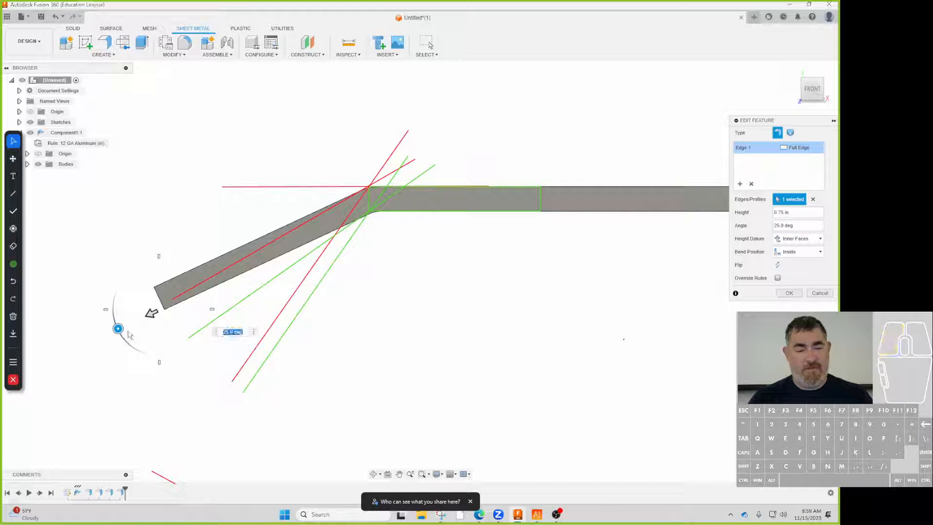
type("60")
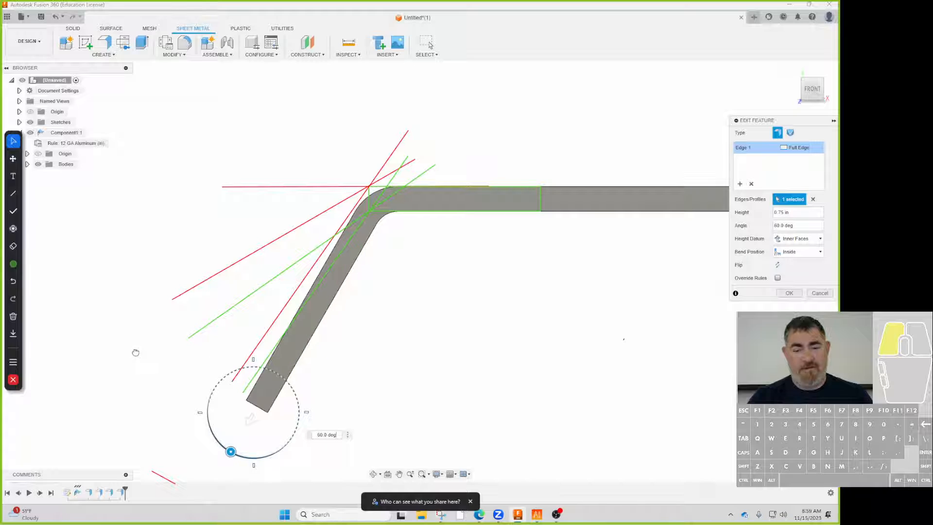
left_click(801, 238)
left_click(796, 258)
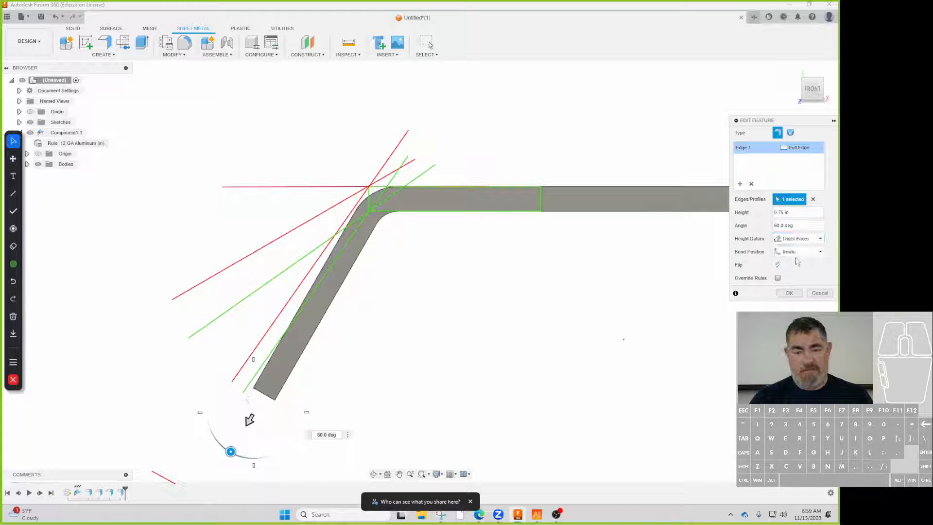
left_click(801, 239)
left_click(797, 249)
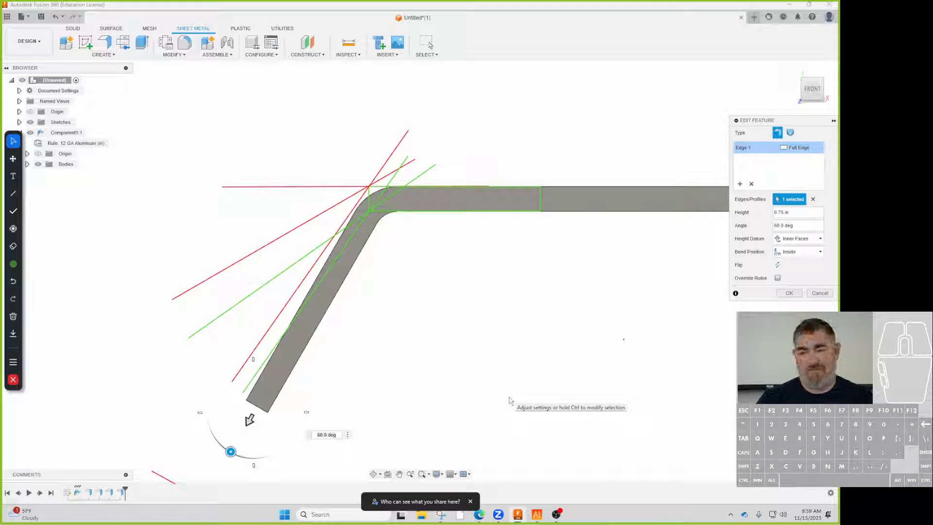
left_click(820, 294)
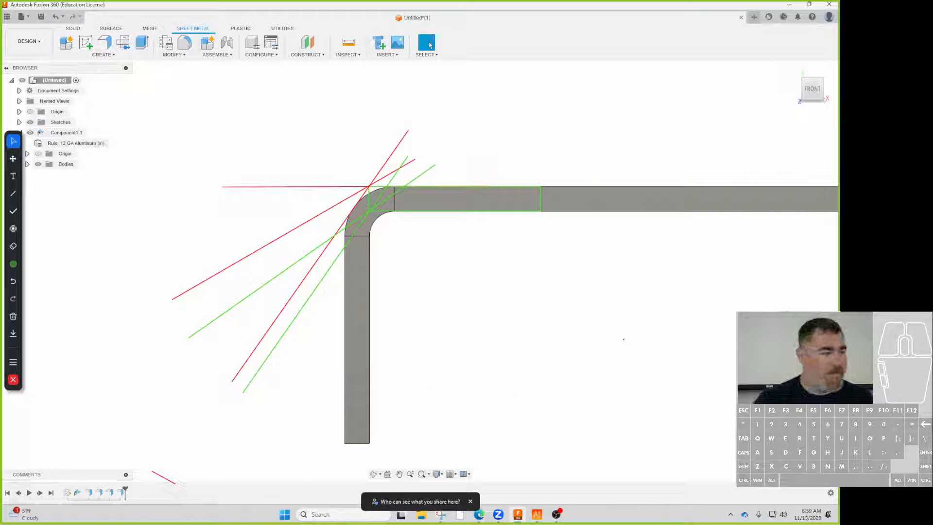